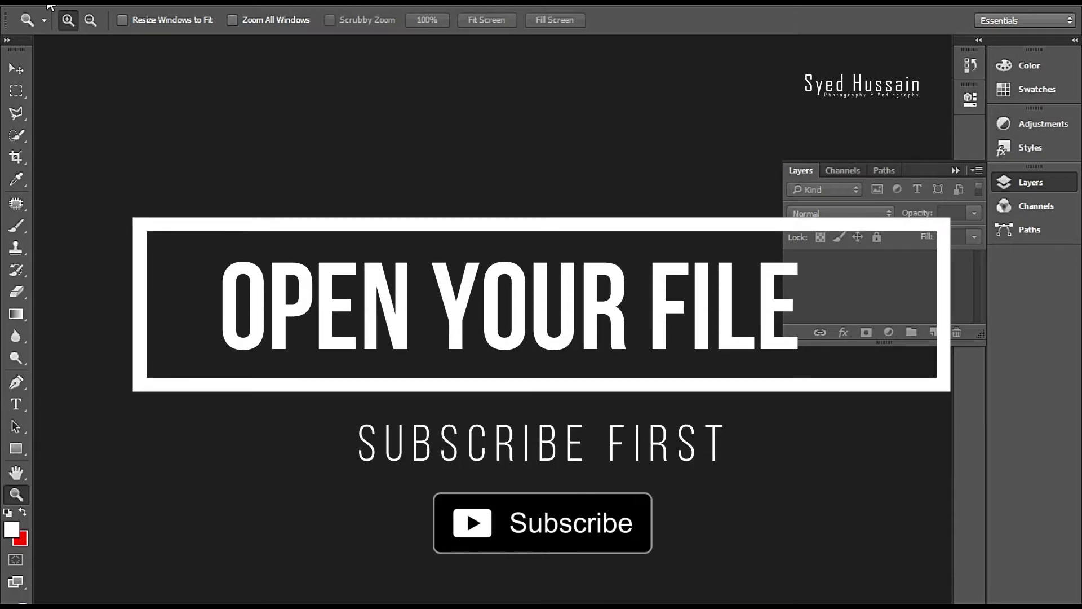
Open the photo IMG_3909 from the Desktop
{"action": "left_click", "coordinate": [11, 3]}
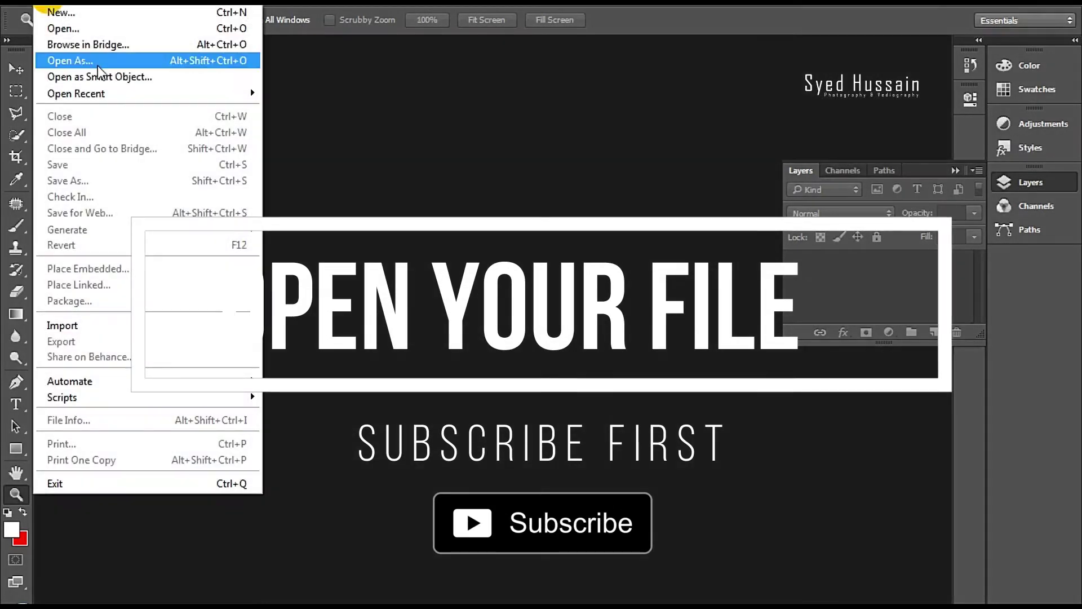
{"action": "left_click", "coordinate": [25, 26]}
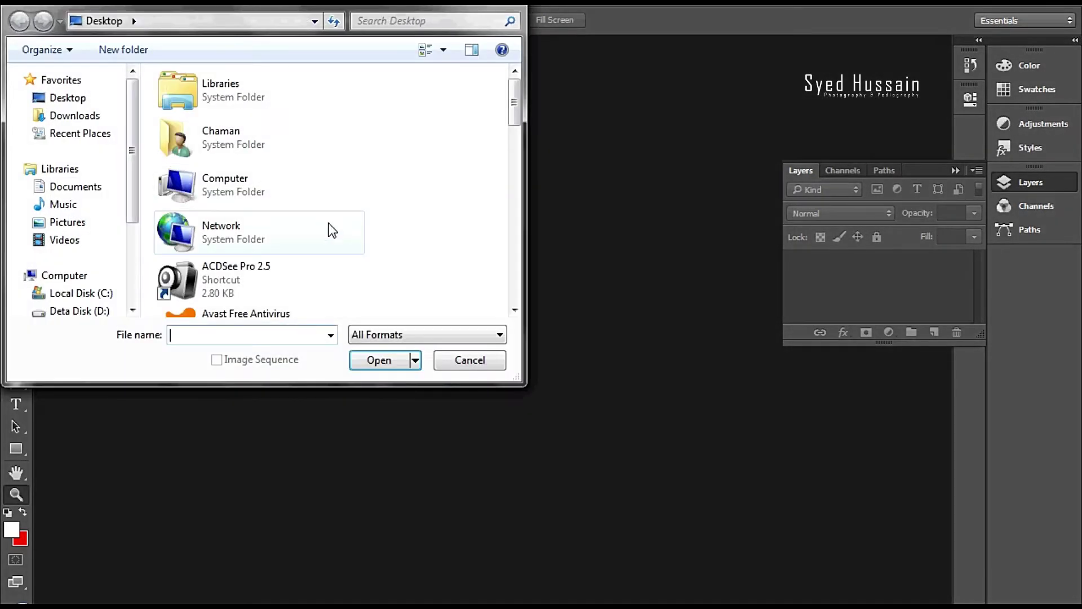
{"action": "left_click_drag", "start_coordinate": [515, 99], "coordinate": [515, 240]}
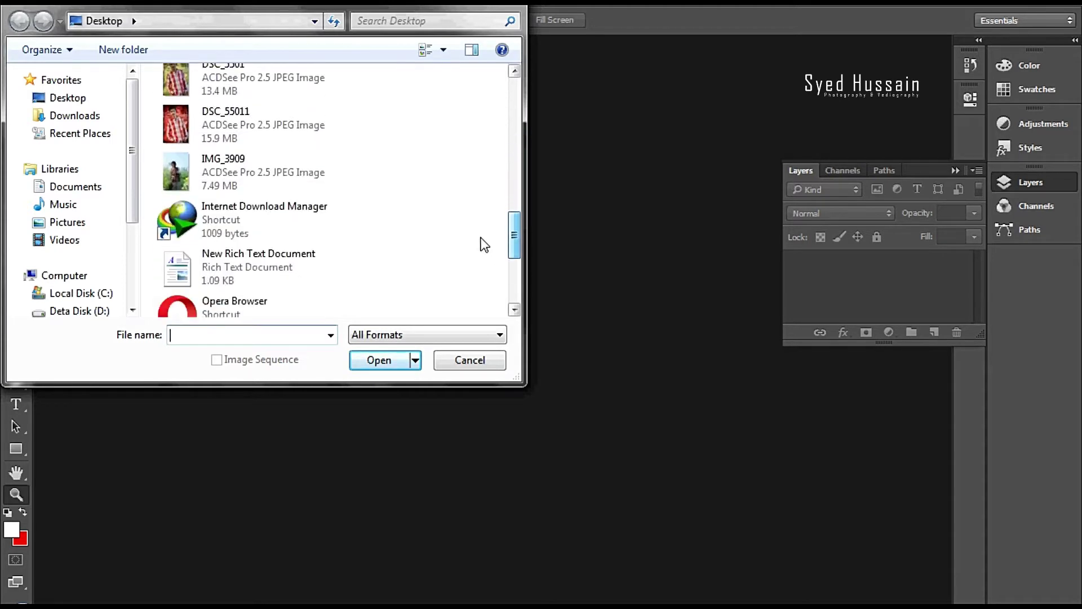
{"action": "left_click", "coordinate": [259, 177]}
{"action": "left_click", "coordinate": [390, 361]}
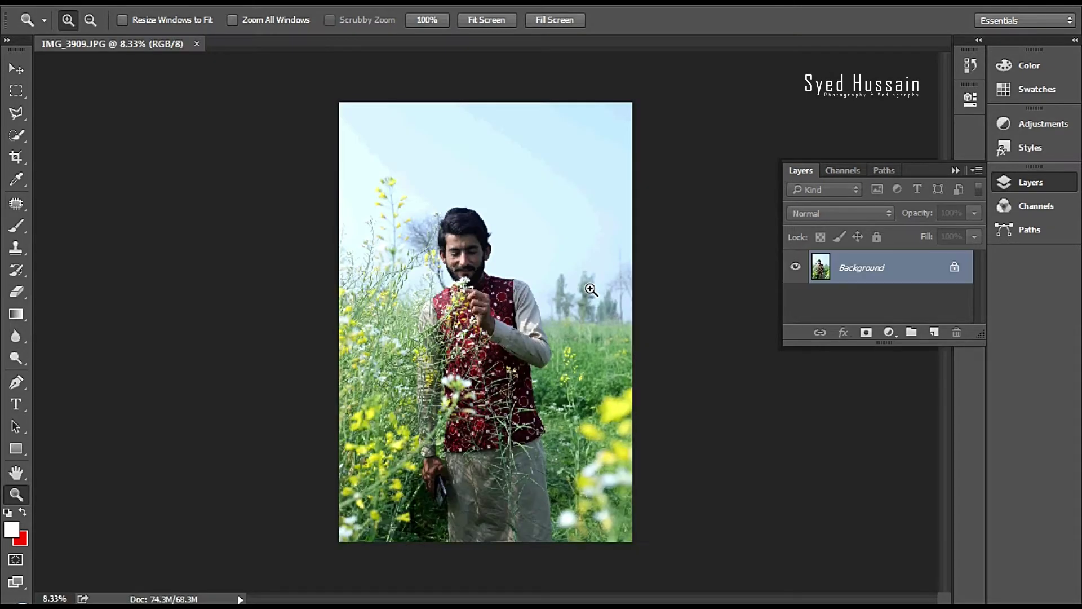
Zoom in closely on the man's face
{"action": "left_click", "coordinate": [456, 286]}
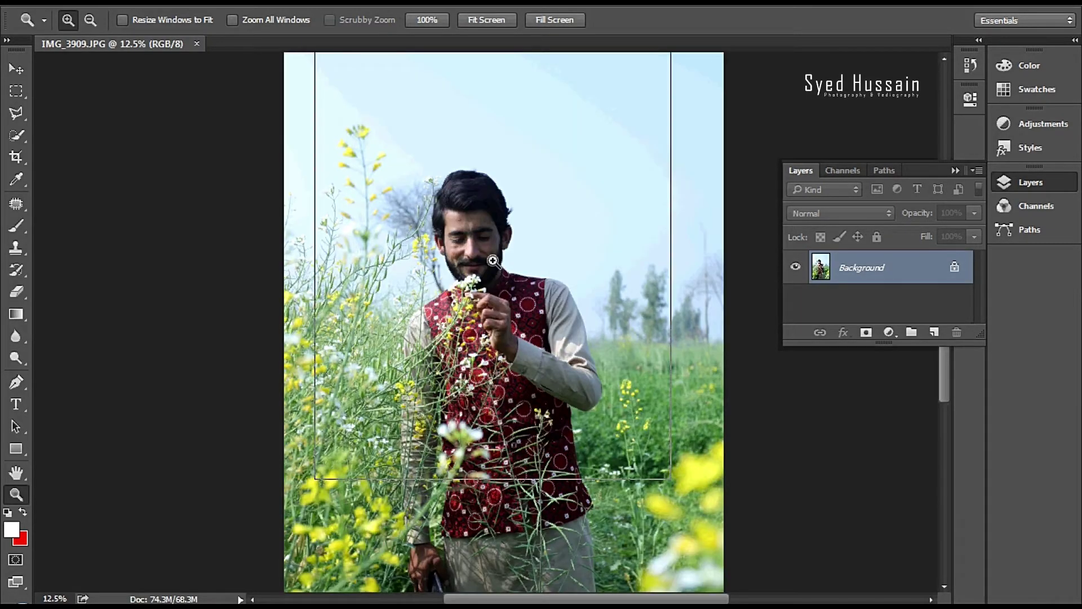
{"action": "left_click", "coordinate": [471, 271]}
{"action": "left_click", "coordinate": [484, 237]}
{"action": "left_click", "coordinate": [423, 186]}
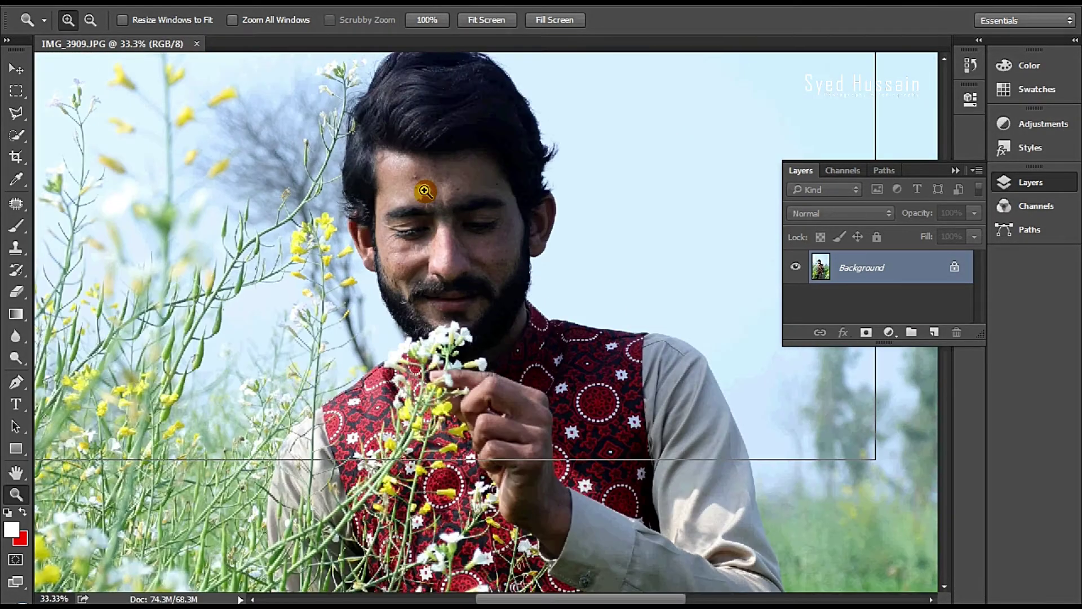
{"action": "left_click", "coordinate": [426, 192]}
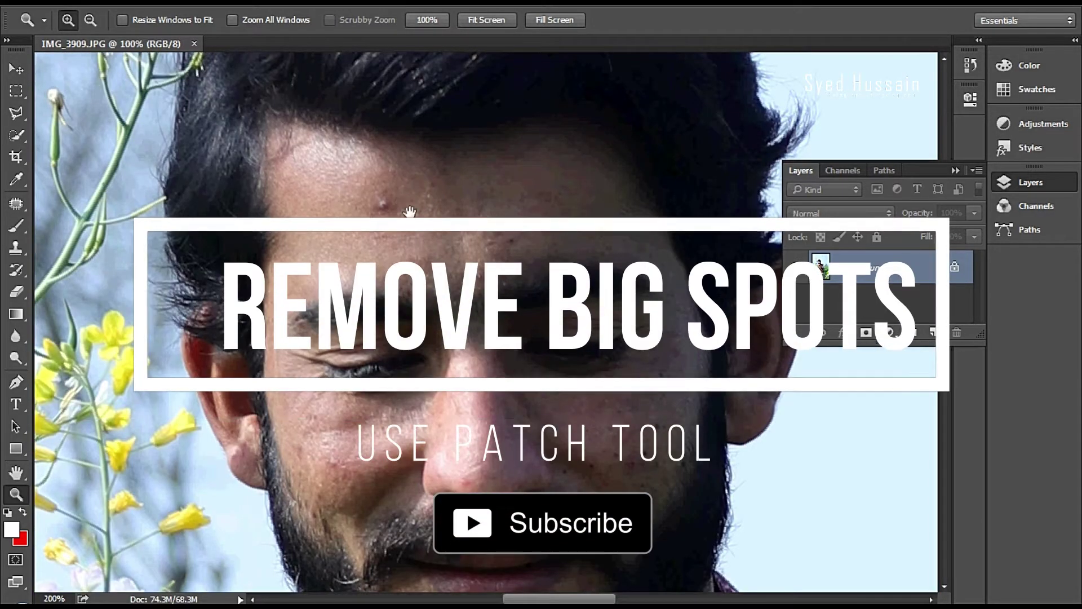
Zoom the forehead to 200% and patch away the first forehead spots
{"action": "left_click", "coordinate": [398, 201]}
{"action": "scroll", "coordinate": [361, 237], "scroll_direction": "up", "scroll_amount": 1}
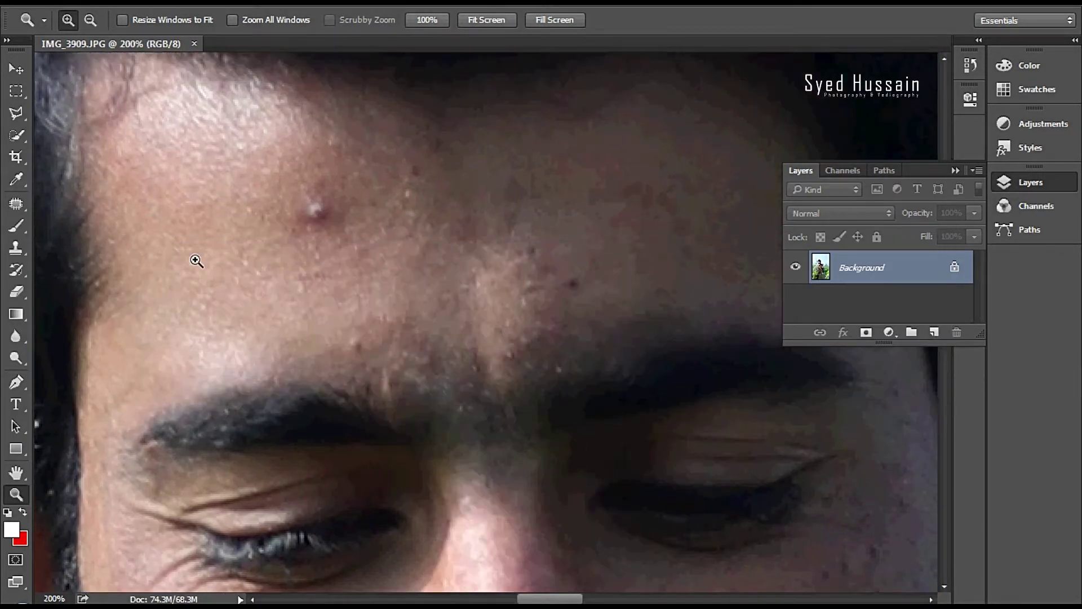
{"action": "left_click", "coordinate": [16, 203]}
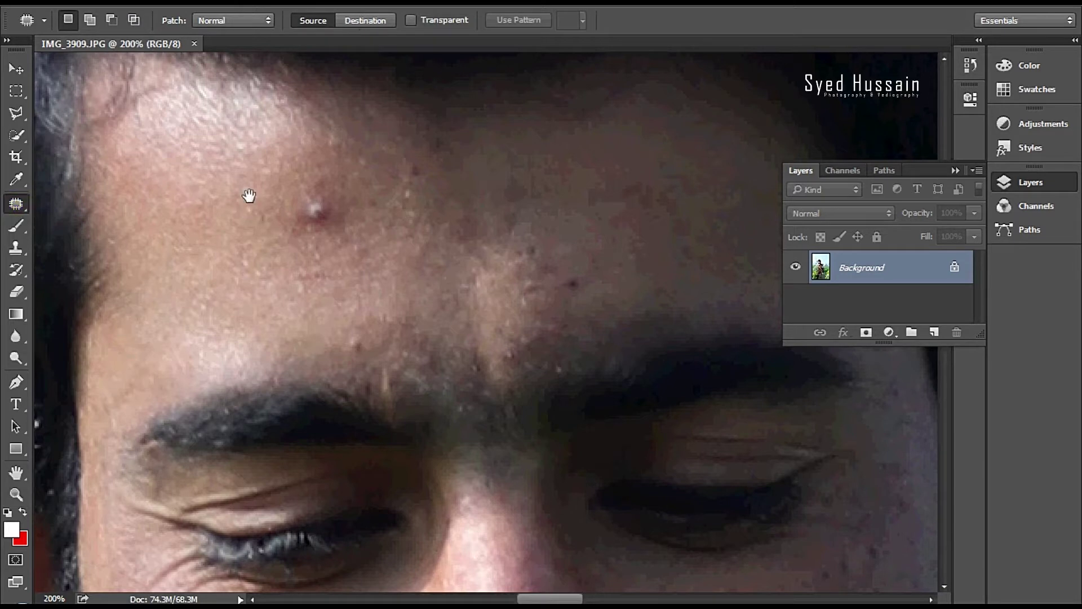
{"action": "left_click_drag", "start_coordinate": [302, 186], "coordinate": [241, 204]}
{"action": "key", "text": "ctrl+d"}
{"action": "mouse_move", "coordinate": [538, 280]}
{"action": "left_mouse_down"}
{"action": "mouse_move", "coordinate": [558, 302]}
{"action": "mouse_move", "coordinate": [603, 265]}
{"action": "left_mouse_up"}
{"action": "left_click", "coordinate": [500, 234]}
Patch two more forehead spots, dismissing the No pixels selected warning
{"action": "mouse_move", "coordinate": [341, 334]}
{"action": "left_mouse_down"}
{"action": "mouse_move", "coordinate": [401, 313]}
{"action": "mouse_move", "coordinate": [338, 334]}
{"action": "mouse_move", "coordinate": [327, 276]}
{"action": "left_mouse_up"}
{"action": "key", "text": "ctrl+d"}
{"action": "left_click_drag", "start_coordinate": [566, 239], "coordinate": [569, 241]}
{"action": "mouse_move", "coordinate": [546, 253]}
{"action": "left_mouse_down"}
{"action": "mouse_move", "coordinate": [519, 209]}
{"action": "mouse_move", "coordinate": [529, 174]}
{"action": "mouse_move", "coordinate": [461, 164]}
{"action": "mouse_move", "coordinate": [472, 186]}
{"action": "left_mouse_up"}
{"action": "left_click", "coordinate": [568, 235]}
{"action": "left_click", "coordinate": [454, 240]}
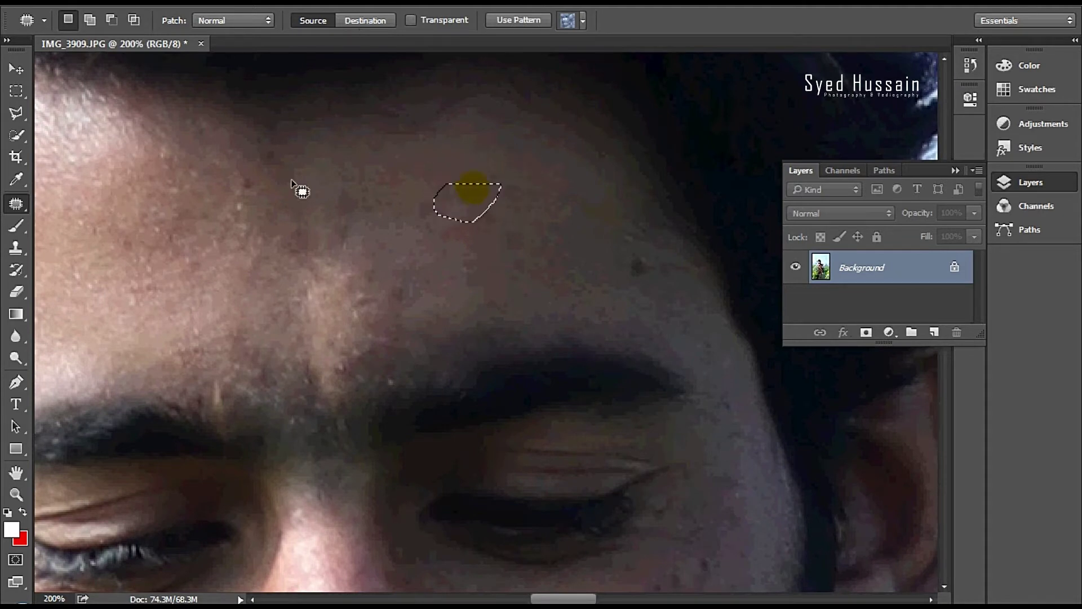
Patch the remaining forehead spot and the one near the temple
{"action": "mouse_move", "coordinate": [271, 148]}
{"action": "left_mouse_down"}
{"action": "mouse_move", "coordinate": [294, 169]}
{"action": "mouse_move", "coordinate": [227, 178]}
{"action": "mouse_move", "coordinate": [262, 187]}
{"action": "mouse_move", "coordinate": [263, 225]}
{"action": "left_mouse_up"}
{"action": "left_click_drag", "start_coordinate": [516, 262], "coordinate": [404, 218]}
{"action": "mouse_move", "coordinate": [491, 206]}
{"action": "left_mouse_down"}
{"action": "mouse_move", "coordinate": [522, 225]}
{"action": "mouse_move", "coordinate": [403, 193]}
{"action": "left_mouse_up"}
{"action": "key", "text": "ctrl+d"}
Patch several spots on the upper cheek with nearby clean skin
{"action": "scroll", "coordinate": [503, 295], "scroll_direction": "down", "scroll_amount": 5}
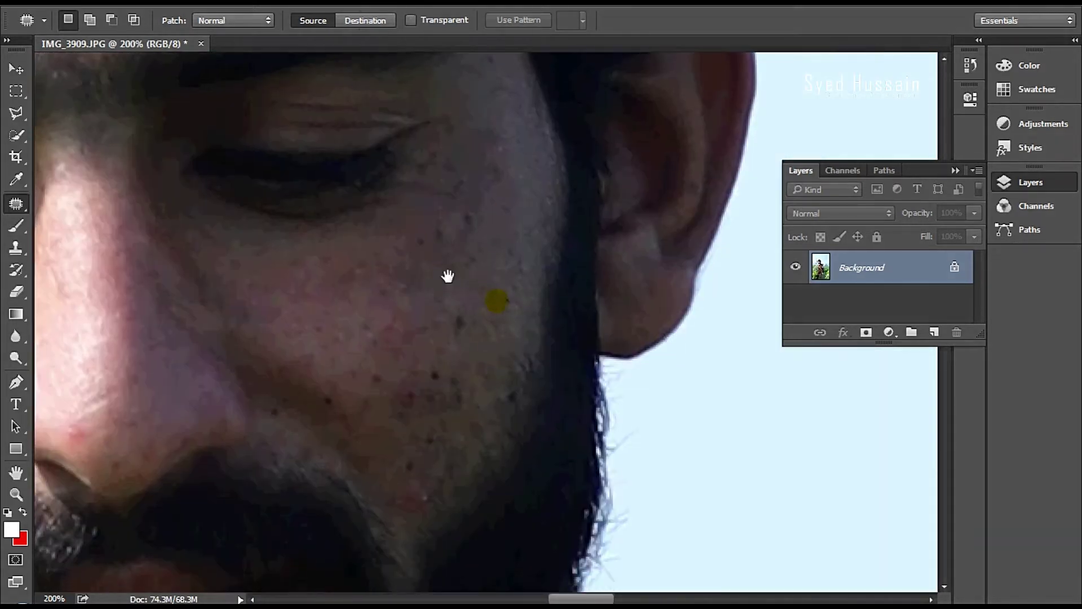
{"action": "left_click_drag", "start_coordinate": [443, 327], "coordinate": [444, 267]}
{"action": "key", "text": "ctrl+d"}
{"action": "mouse_move", "coordinate": [491, 243]}
{"action": "left_mouse_down"}
{"action": "mouse_move", "coordinate": [478, 228]}
{"action": "mouse_move", "coordinate": [478, 282]}
{"action": "left_mouse_up"}
{"action": "key", "text": "ctrl+d"}
{"action": "mouse_move", "coordinate": [445, 217]}
{"action": "left_mouse_down"}
{"action": "mouse_move", "coordinate": [459, 278]}
{"action": "mouse_move", "coordinate": [420, 313]}
{"action": "left_mouse_up"}
{"action": "key", "text": "ctrl+d"}
{"action": "mouse_move", "coordinate": [381, 271]}
{"action": "left_mouse_down"}
{"action": "mouse_move", "coordinate": [411, 273]}
{"action": "mouse_move", "coordinate": [449, 306]}
{"action": "left_mouse_up"}
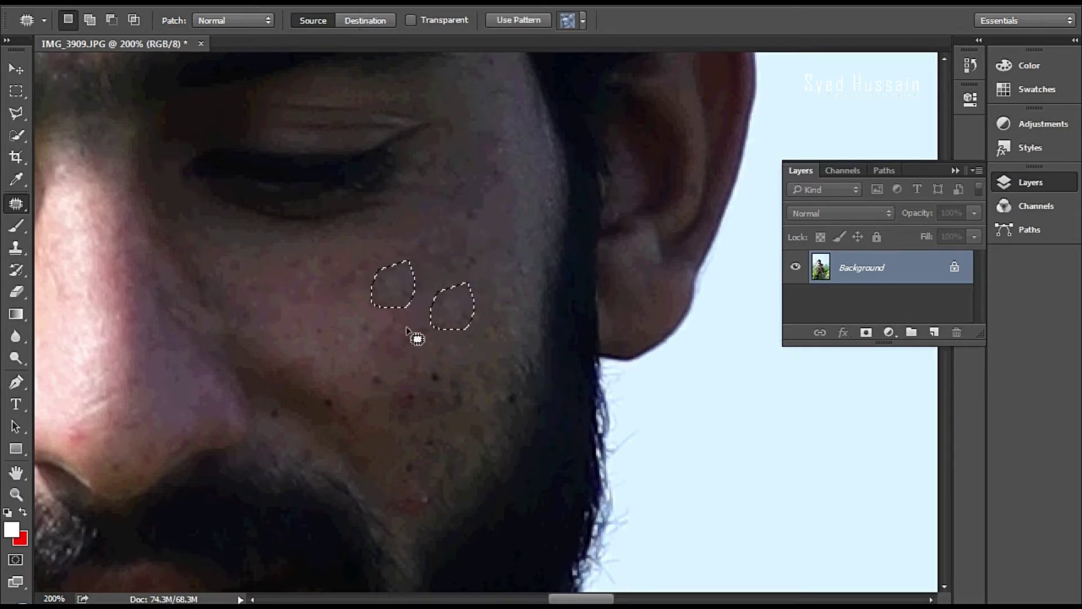
{"action": "key", "text": "ctrl+d"}
Patch the next cheek spot and stop the No pixels warning from reappearing
{"action": "mouse_move", "coordinate": [360, 307]}
{"action": "left_mouse_down"}
{"action": "mouse_move", "coordinate": [381, 317]}
{"action": "mouse_move", "coordinate": [343, 374]}
{"action": "mouse_move", "coordinate": [442, 367]}
{"action": "mouse_move", "coordinate": [447, 321]}
{"action": "mouse_move", "coordinate": [442, 399]}
{"action": "mouse_move", "coordinate": [437, 344]}
{"action": "mouse_move", "coordinate": [496, 379]}
{"action": "mouse_move", "coordinate": [447, 322]}
{"action": "left_mouse_up"}
{"action": "key", "text": "Return"}
{"action": "key", "text": "ctrl+d"}
{"action": "left_click", "coordinate": [508, 258]}
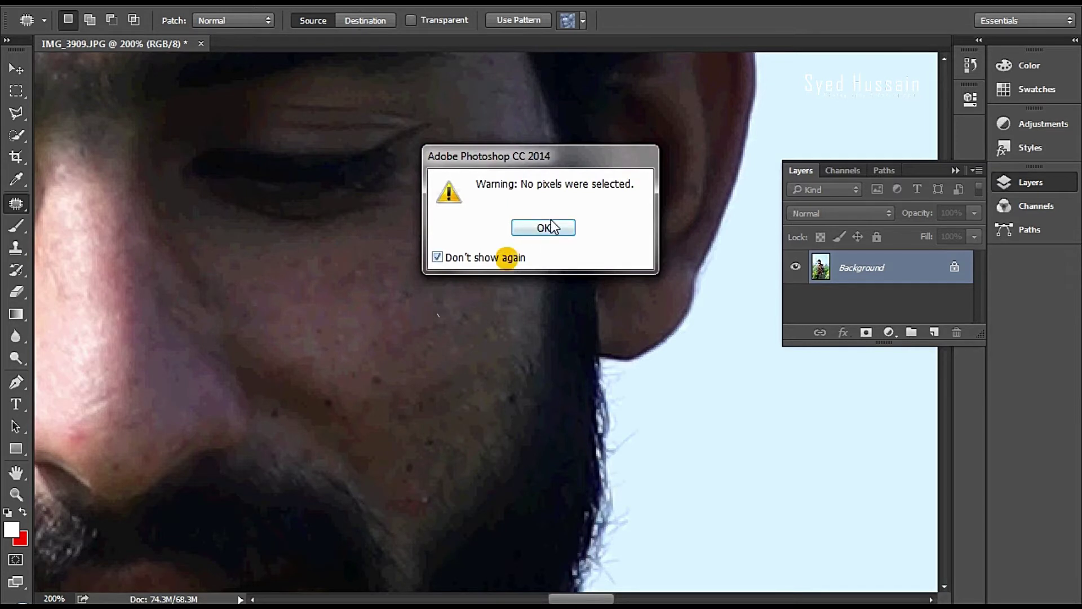
{"action": "key", "text": "Return"}
Patch the small spots lower on the cheek
{"action": "left_click_drag", "start_coordinate": [525, 396], "coordinate": [510, 389]}
{"action": "left_click_drag", "start_coordinate": [510, 389], "coordinate": [488, 333]}
{"action": "key", "text": "ctrl+d"}
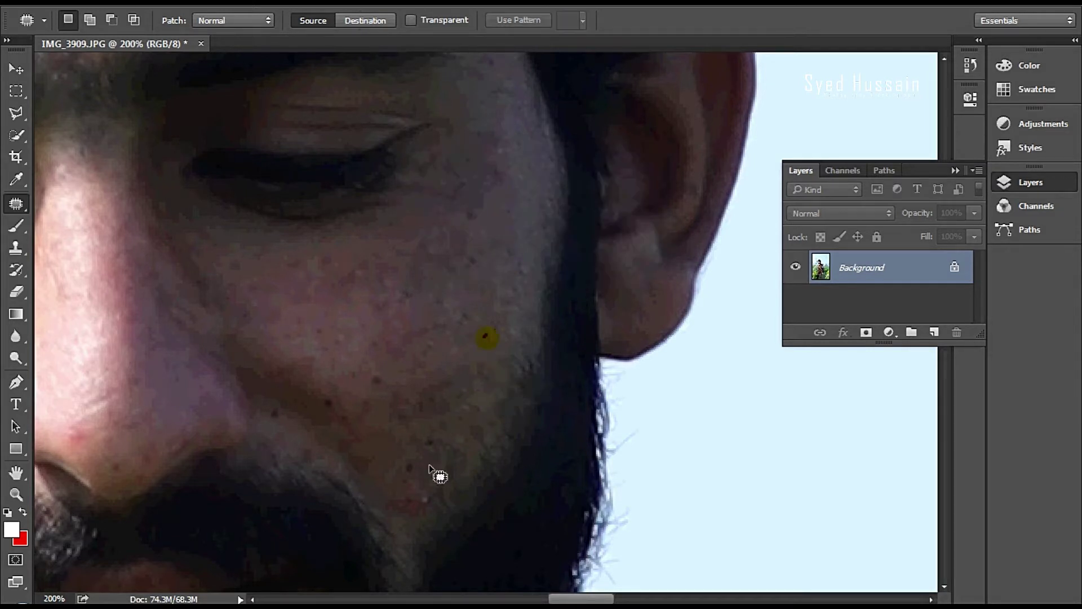
{"action": "mouse_move", "coordinate": [434, 471]}
{"action": "left_mouse_down"}
{"action": "mouse_move", "coordinate": [427, 500]}
{"action": "mouse_move", "coordinate": [426, 417]}
{"action": "left_mouse_up"}
{"action": "mouse_move", "coordinate": [398, 451]}
{"action": "left_mouse_down"}
{"action": "mouse_move", "coordinate": [431, 477]}
{"action": "mouse_move", "coordinate": [402, 377]}
{"action": "mouse_move", "coordinate": [430, 398]}
{"action": "mouse_move", "coordinate": [402, 377]}
{"action": "left_mouse_up"}
{"action": "left_click_drag", "start_coordinate": [415, 395], "coordinate": [476, 340]}
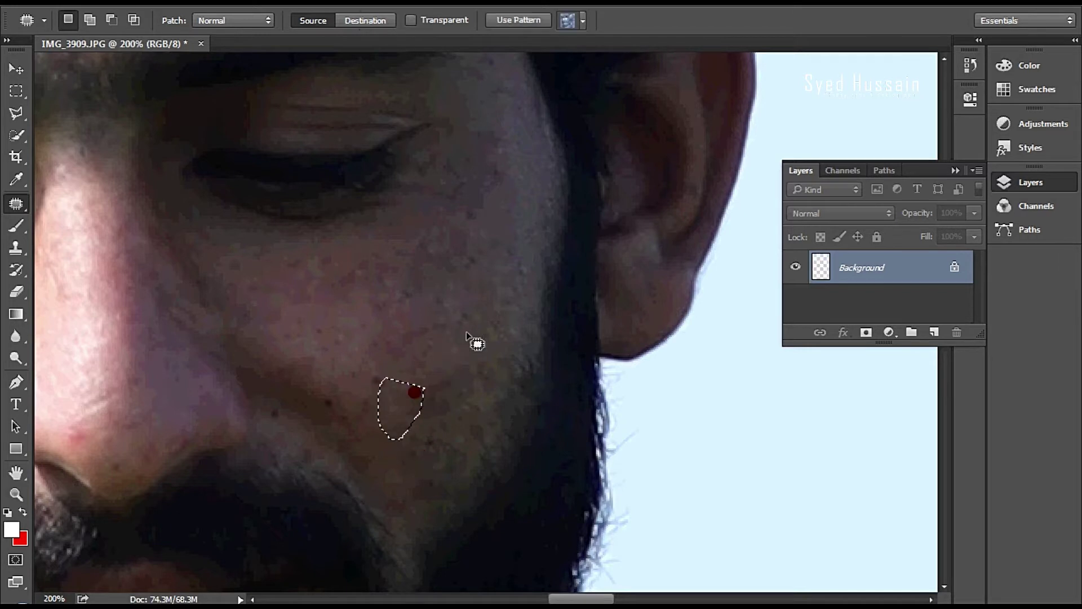
{"action": "key", "text": "ctrl+d"}
Patch the remaining cheek spots near the nose
{"action": "mouse_move", "coordinate": [365, 381]}
{"action": "left_mouse_down"}
{"action": "mouse_move", "coordinate": [381, 378]}
{"action": "mouse_move", "coordinate": [374, 326]}
{"action": "mouse_move", "coordinate": [343, 429]}
{"action": "mouse_move", "coordinate": [364, 378]}
{"action": "left_mouse_up"}
{"action": "key", "text": "ctrl+d"}
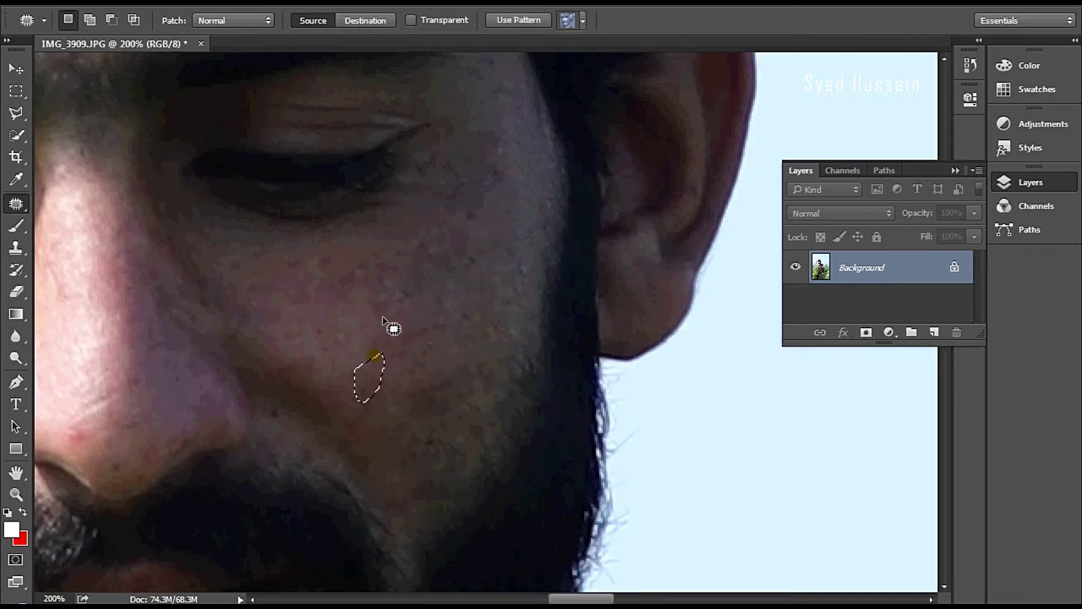
{"action": "key", "text": "ctrl+d"}
{"action": "left_click_drag", "start_coordinate": [262, 406], "coordinate": [372, 342]}
{"action": "key", "text": "ctrl+d"}
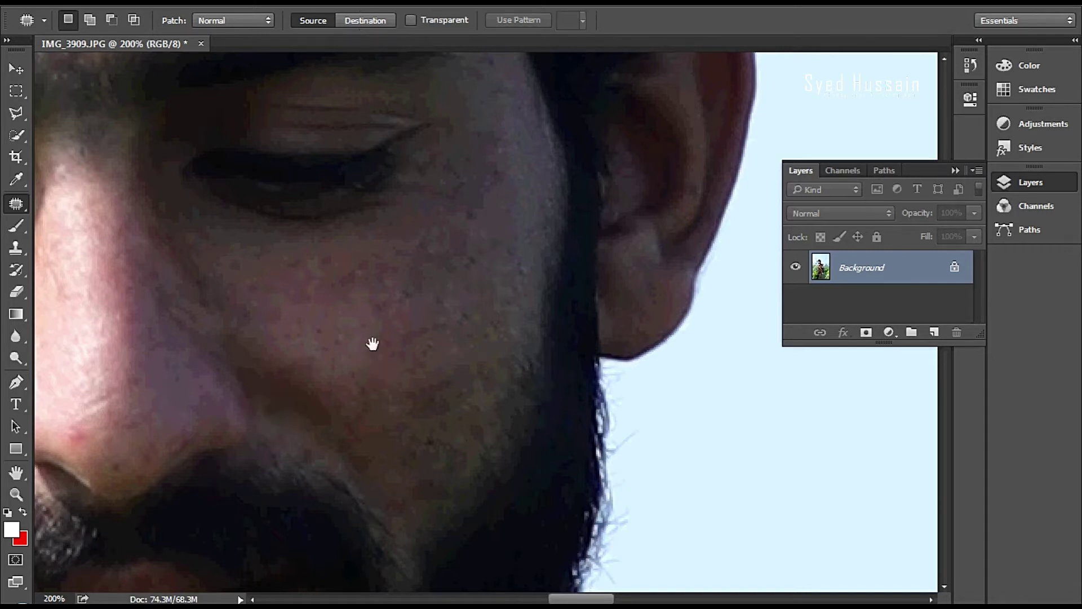
Patch the spots near the eye and on the other lower cheek
{"action": "scroll", "coordinate": [468, 316], "scroll_direction": "up", "scroll_amount": 2}
{"action": "scroll", "coordinate": [468, 315], "scroll_direction": "left", "scroll_amount": 3}
{"action": "mouse_move", "coordinate": [571, 268]}
{"action": "left_mouse_down"}
{"action": "mouse_move", "coordinate": [603, 265]}
{"action": "mouse_move", "coordinate": [579, 314]}
{"action": "left_mouse_up"}
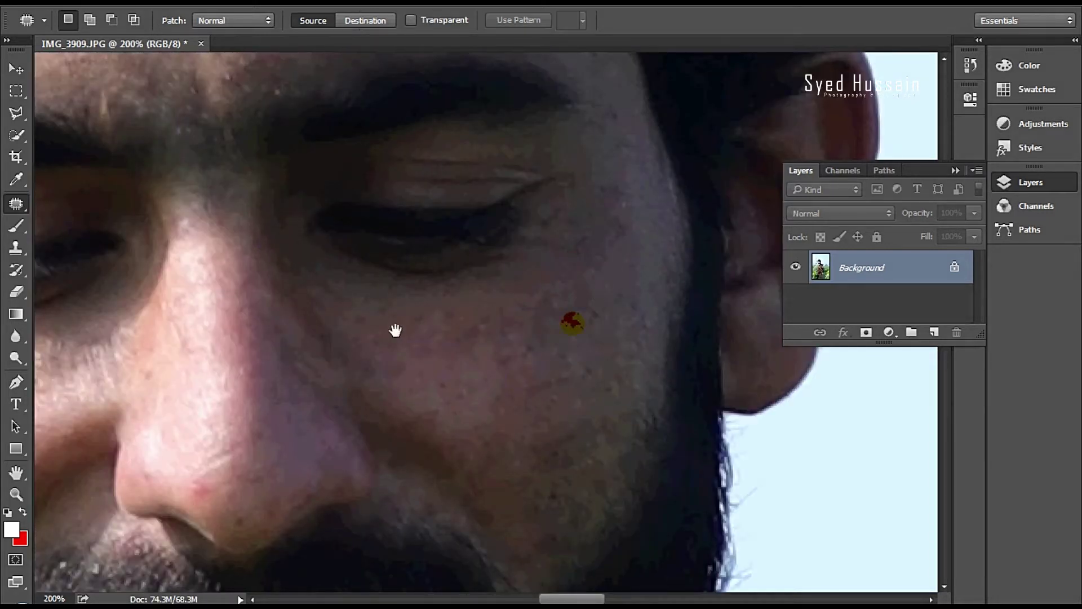
{"action": "mouse_move", "coordinate": [394, 327]}
{"action": "left_mouse_down"}
{"action": "mouse_move", "coordinate": [377, 273]}
{"action": "mouse_move", "coordinate": [417, 253]}
{"action": "left_mouse_up"}
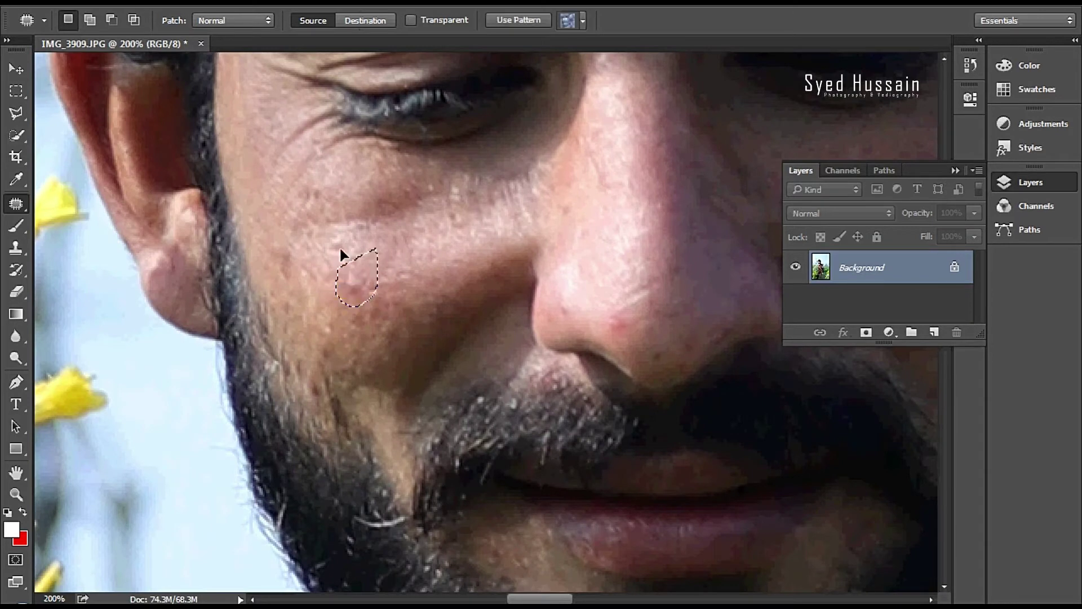
{"action": "mouse_move", "coordinate": [274, 241]}
{"action": "left_mouse_down"}
{"action": "mouse_move", "coordinate": [310, 302]}
{"action": "mouse_move", "coordinate": [339, 235]}
{"action": "left_mouse_up"}
{"action": "key", "text": "ctrl+d"}
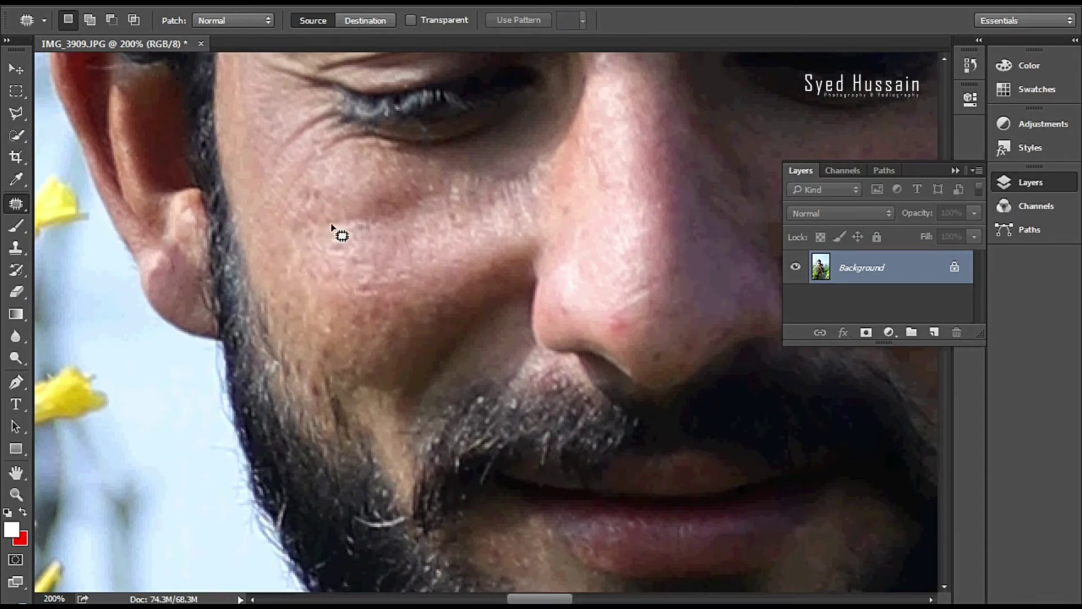
{"action": "mouse_move", "coordinate": [314, 193]}
{"action": "left_mouse_down"}
{"action": "mouse_move", "coordinate": [331, 212]}
{"action": "mouse_move", "coordinate": [321, 242]}
{"action": "left_mouse_up"}
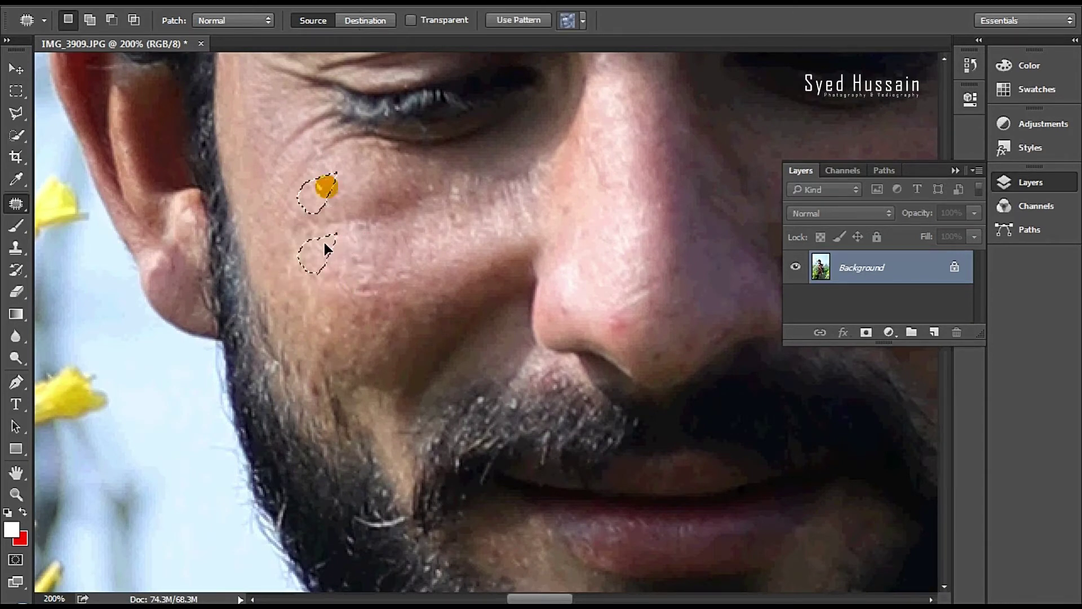
{"action": "key", "text": "ctrl+d"}
Zoom out to fit the whole photo on screen
{"action": "key", "text": "z"}
{"action": "left_click", "coordinate": [380, 310], "text": "alt"}
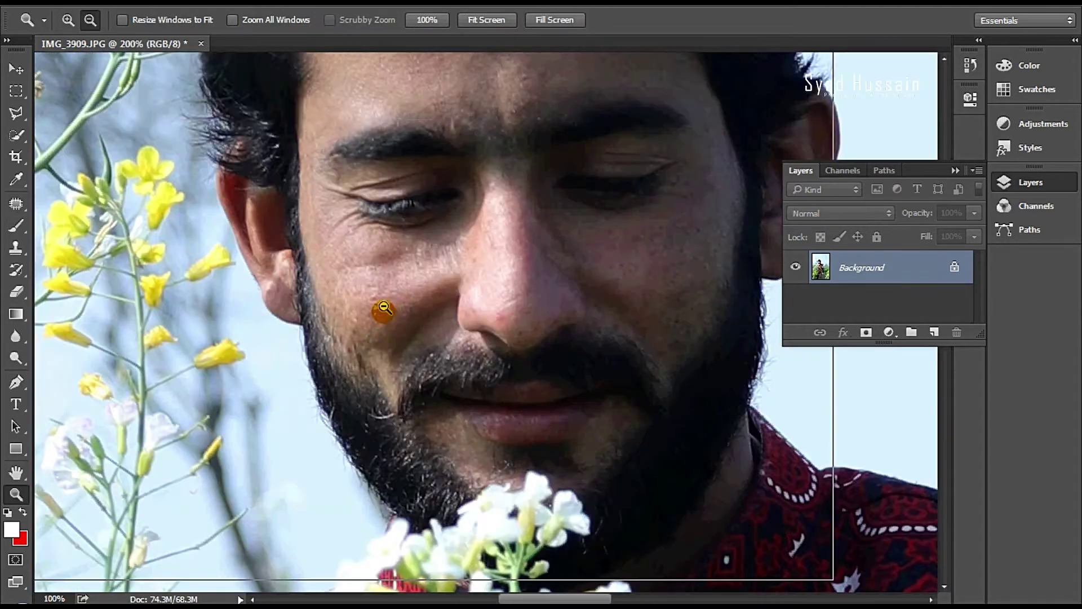
{"action": "left_click_drag", "start_coordinate": [486, 278], "coordinate": [424, 300]}
{"action": "right_click", "coordinate": [426, 283]}
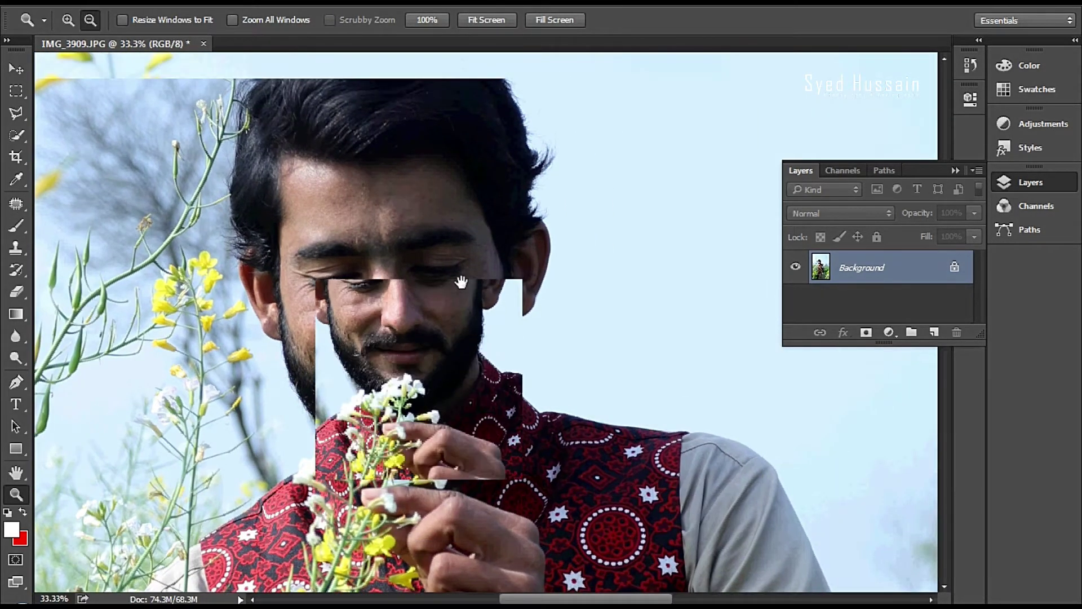
{"action": "left_click", "coordinate": [449, 278]}
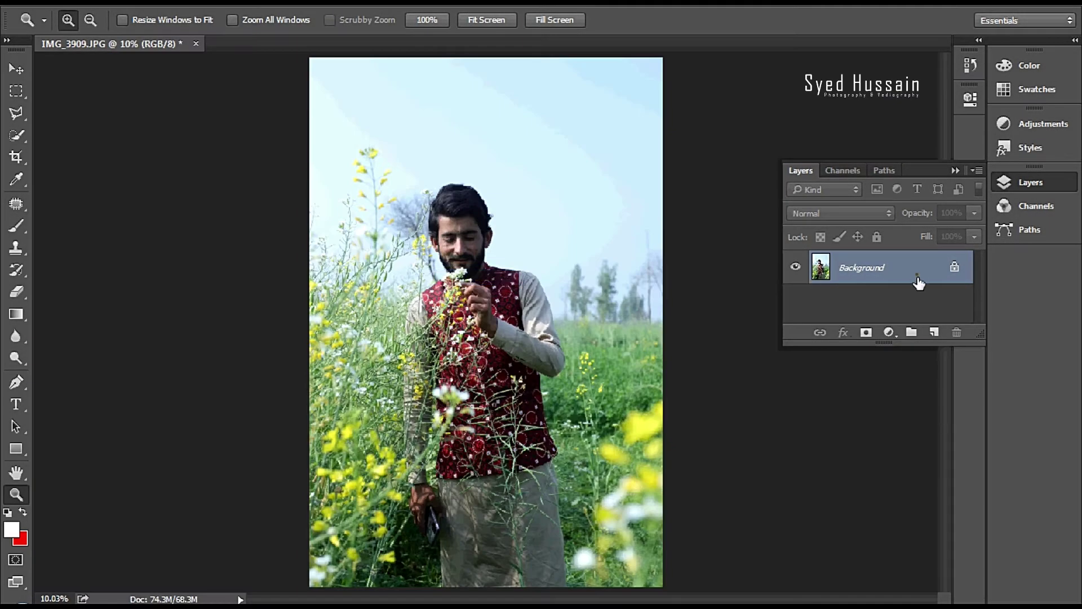
Duplicate Background as Background copy and open the Camera Raw Filter on it
{"action": "left_click_drag", "start_coordinate": [931, 275], "coordinate": [934, 332]}
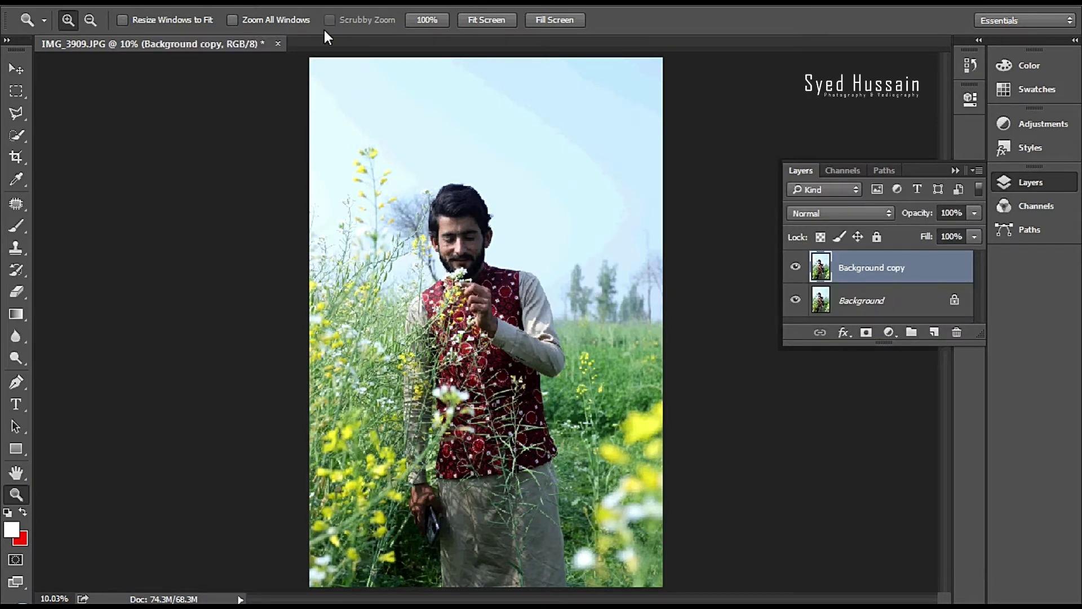
{"action": "left_click", "coordinate": [271, 3]}
{"action": "left_click", "coordinate": [285, 90]}
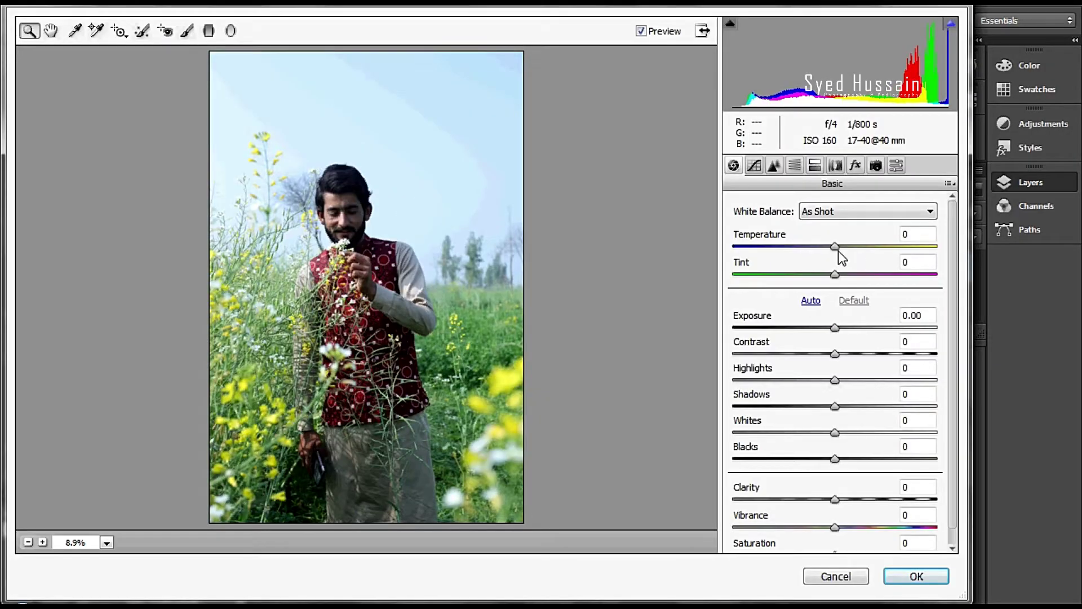
Frame the face in the preview and set Temperature +3, Contrast -18, Shadows +61
{"action": "left_click", "coordinate": [349, 233]}
{"action": "left_click_drag", "start_coordinate": [348, 292], "coordinate": [334, 184]}
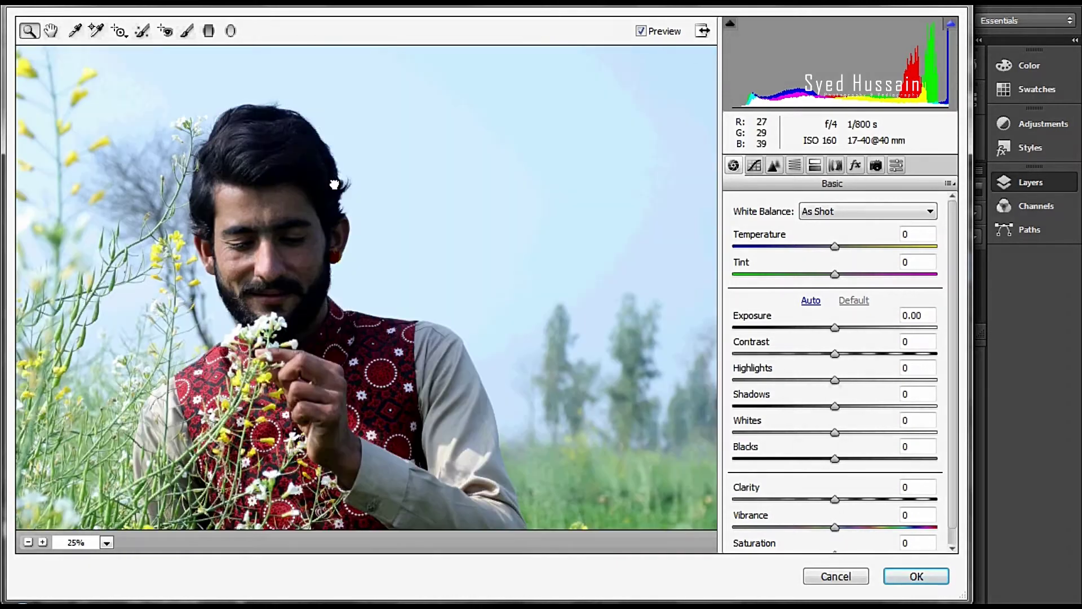
{"action": "left_click_drag", "start_coordinate": [367, 277], "coordinate": [365, 236]}
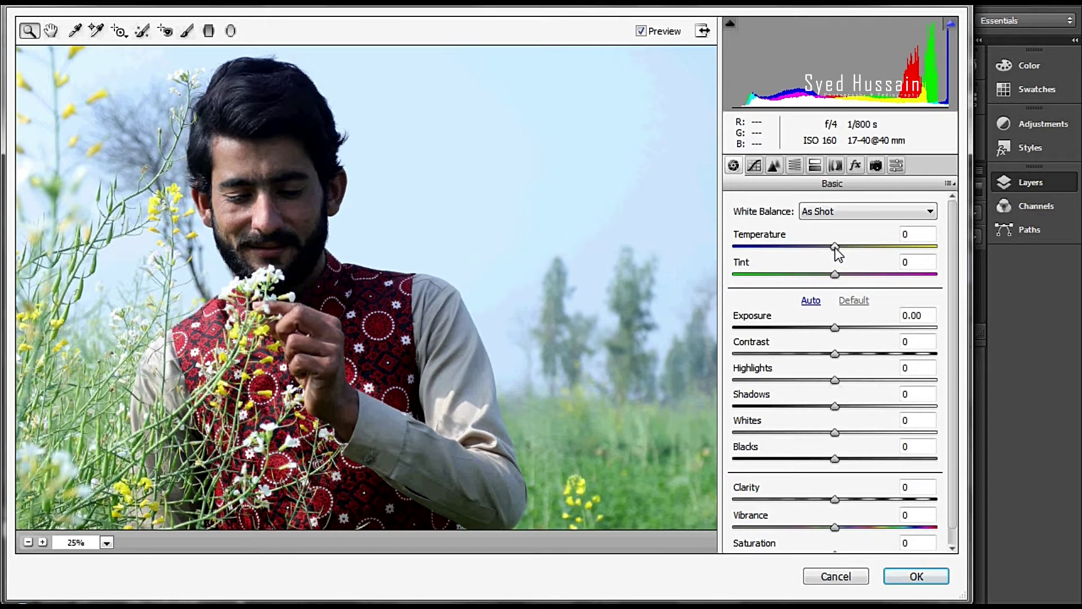
{"action": "left_click_drag", "start_coordinate": [835, 247], "coordinate": [839, 275]}
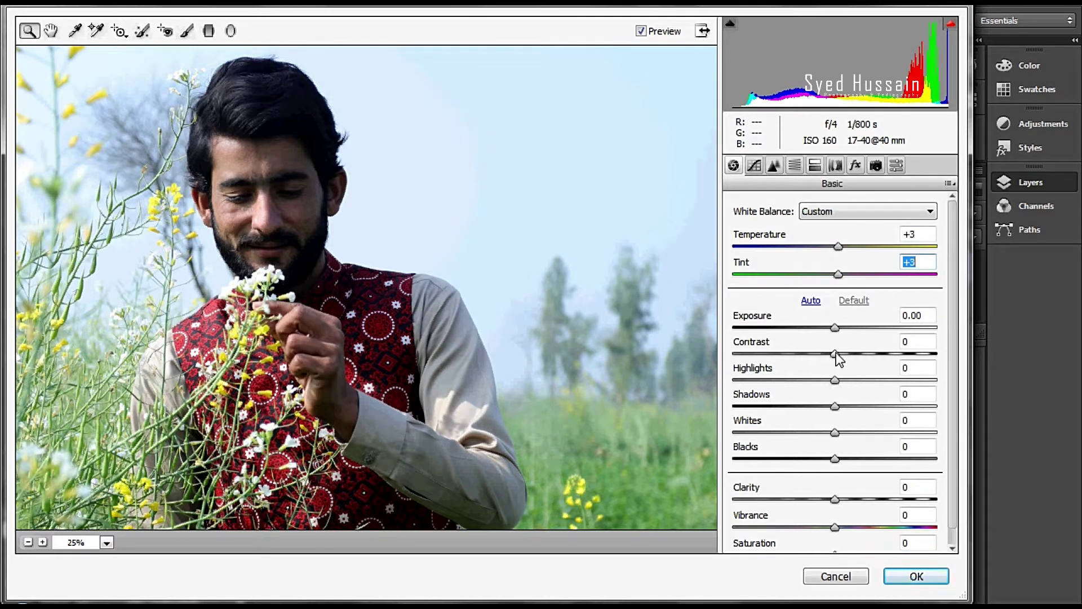
{"action": "left_click_drag", "start_coordinate": [836, 353], "coordinate": [718, 380]}
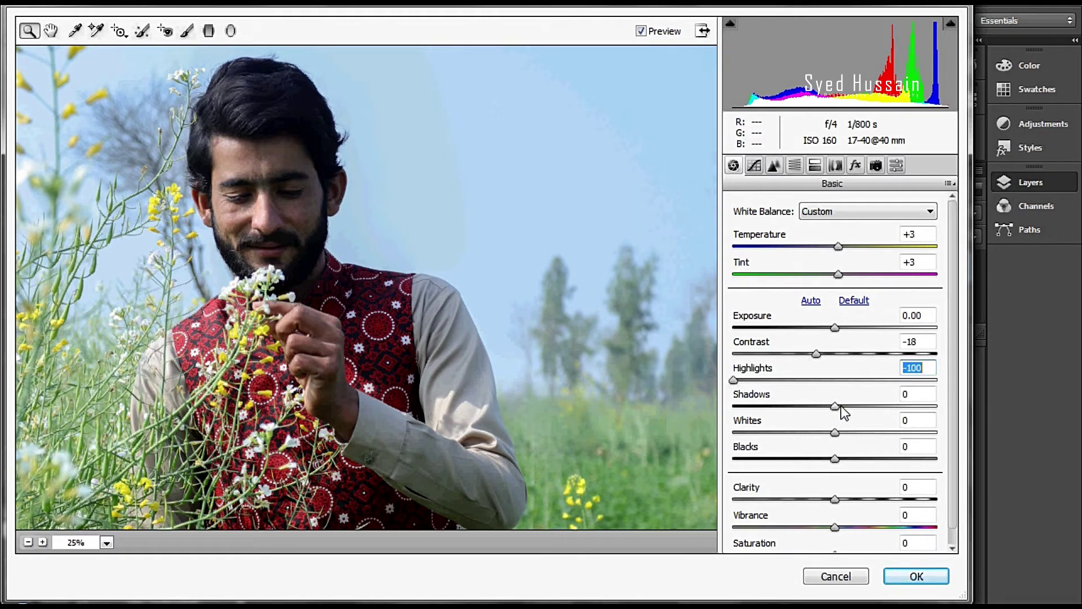
{"action": "left_click_drag", "start_coordinate": [836, 406], "coordinate": [897, 406]}
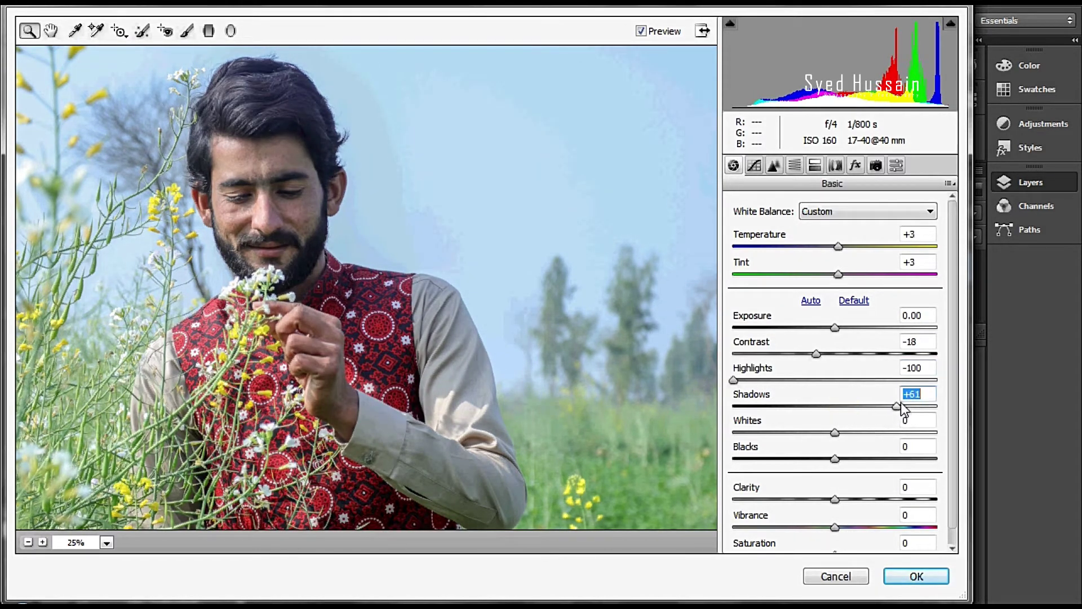
Set Whites -45, Blacks -50, Clarity +10 and Vibrance +13
{"action": "left_click_drag", "start_coordinate": [835, 432], "coordinate": [789, 432]}
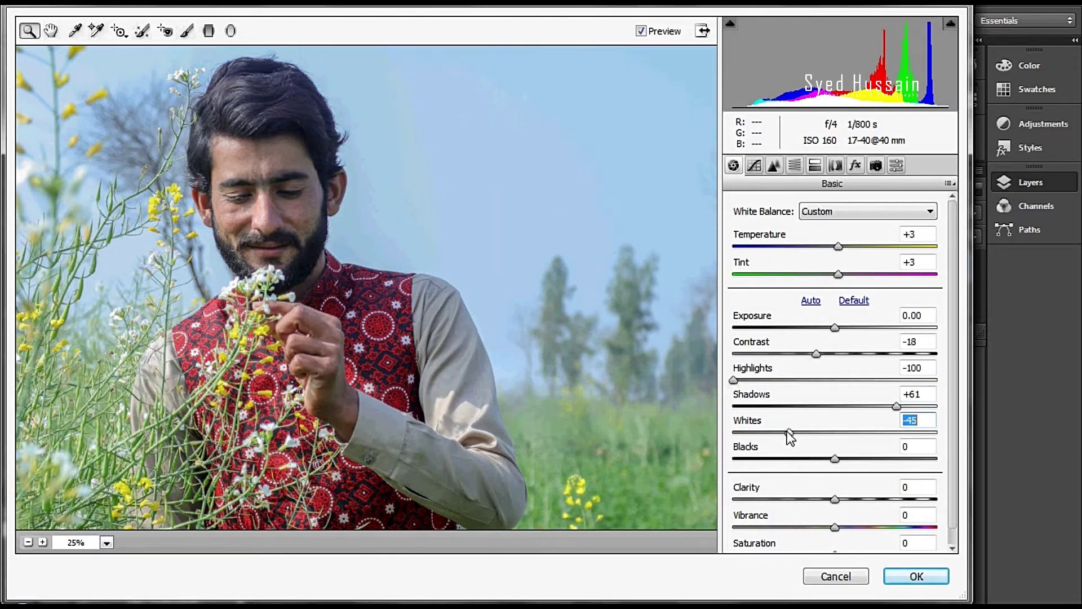
{"action": "mouse_move", "coordinate": [837, 459]}
{"action": "left_mouse_down"}
{"action": "mouse_move", "coordinate": [778, 460]}
{"action": "mouse_move", "coordinate": [787, 459]}
{"action": "left_mouse_up"}
{"action": "mouse_move", "coordinate": [835, 499]}
{"action": "left_mouse_down"}
{"action": "mouse_move", "coordinate": [846, 499]}
{"action": "mouse_move", "coordinate": [844, 526]}
{"action": "left_mouse_up"}
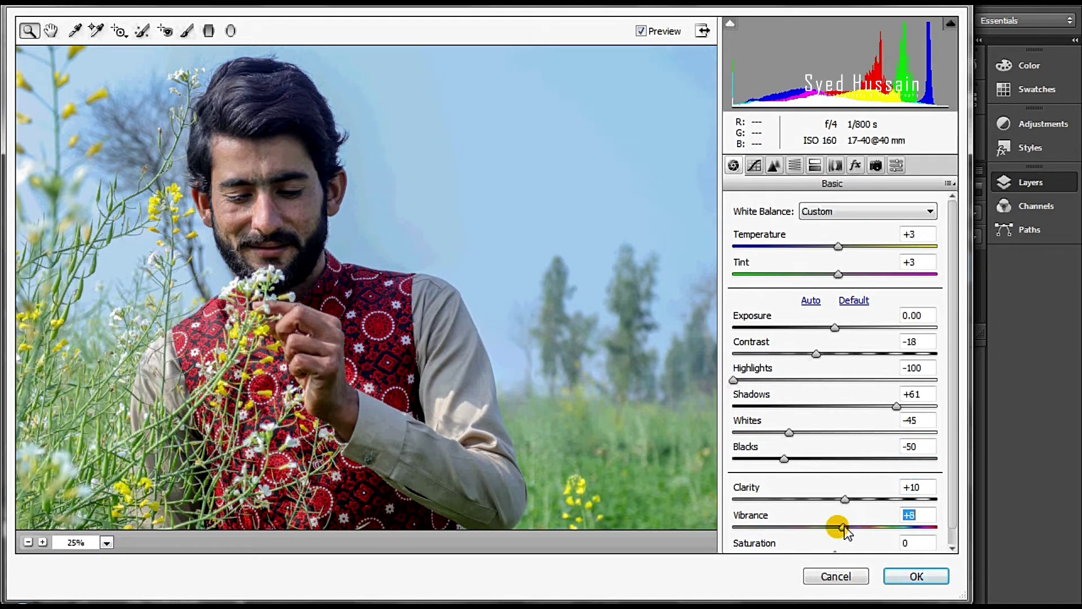
{"action": "left_click", "coordinate": [472, 281], "text": "alt"}
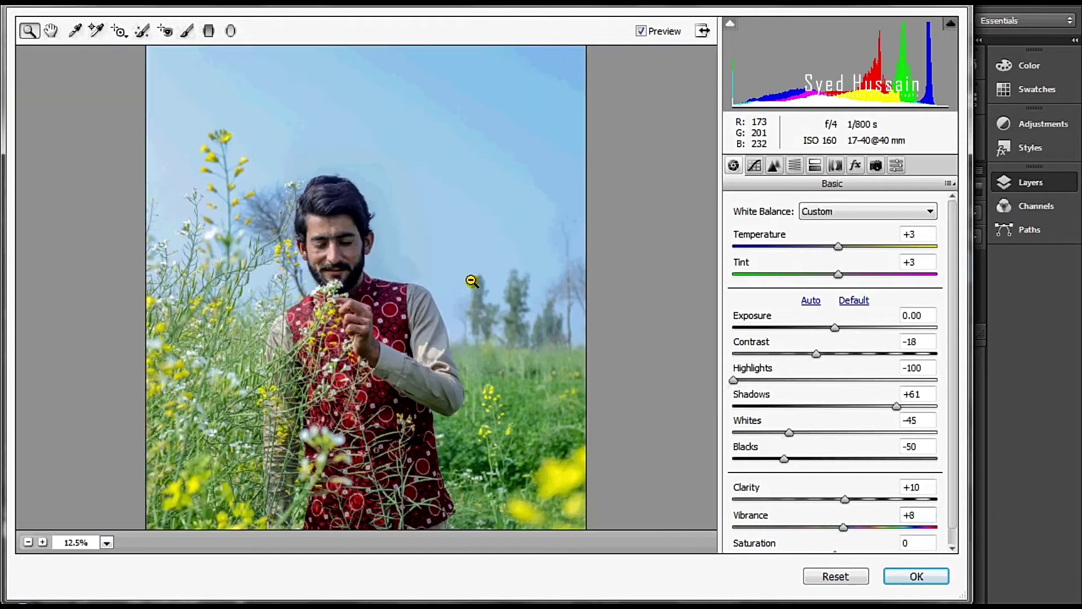
{"action": "left_click", "coordinate": [389, 305]}
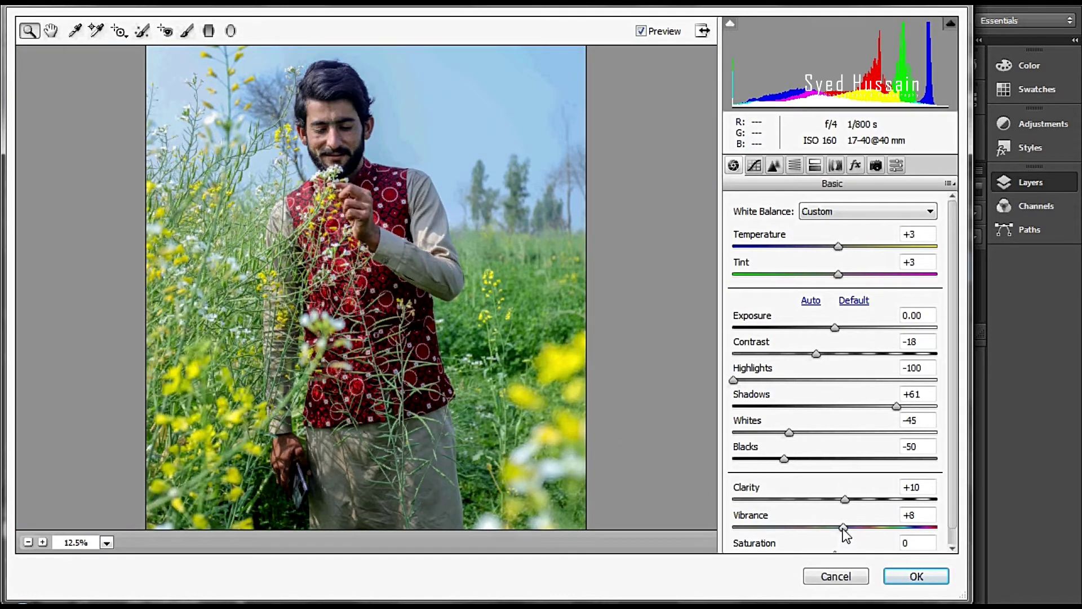
{"action": "left_click_drag", "start_coordinate": [843, 528], "coordinate": [847, 528]}
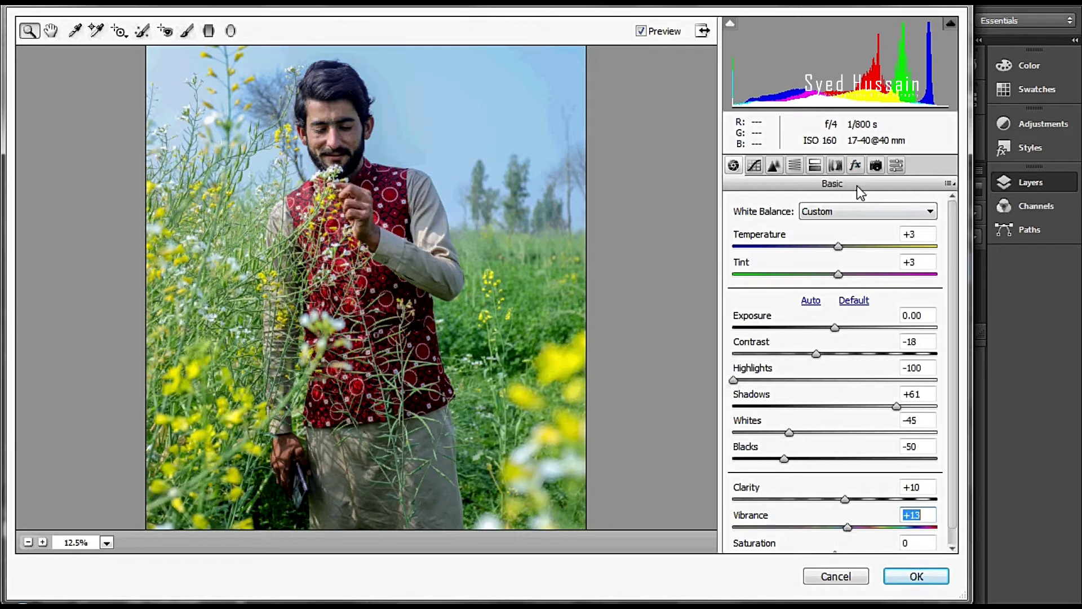
{"action": "left_click", "coordinate": [754, 166]}
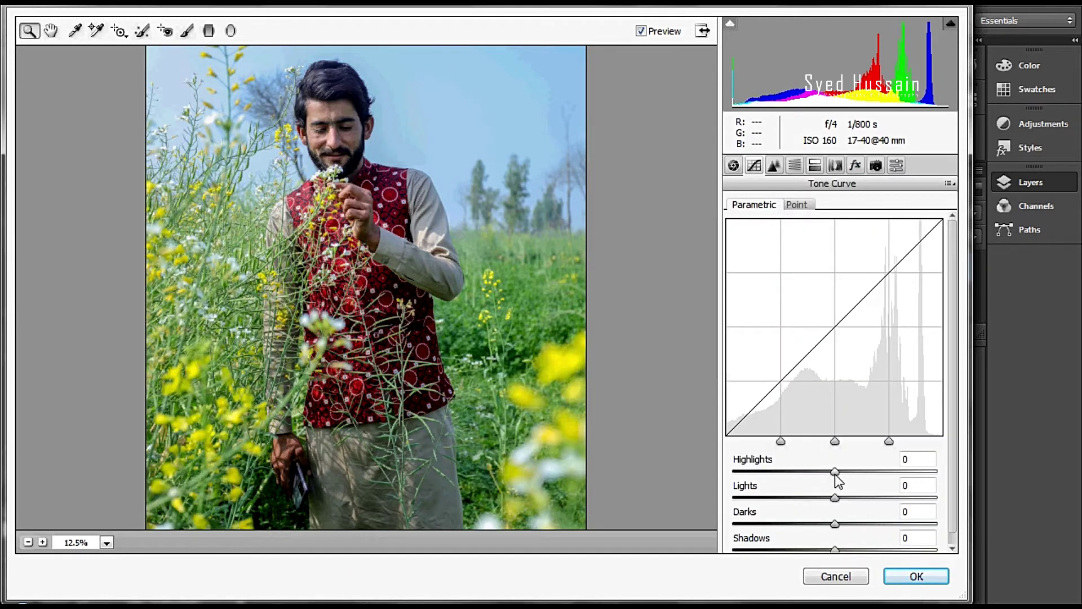
Set the parametric curve to Highlights -69, Lights +7, Darks -5, Shadows +9
{"action": "mouse_move", "coordinate": [836, 472]}
{"action": "left_mouse_down"}
{"action": "mouse_move", "coordinate": [752, 470]}
{"action": "mouse_move", "coordinate": [765, 469]}
{"action": "left_mouse_up"}
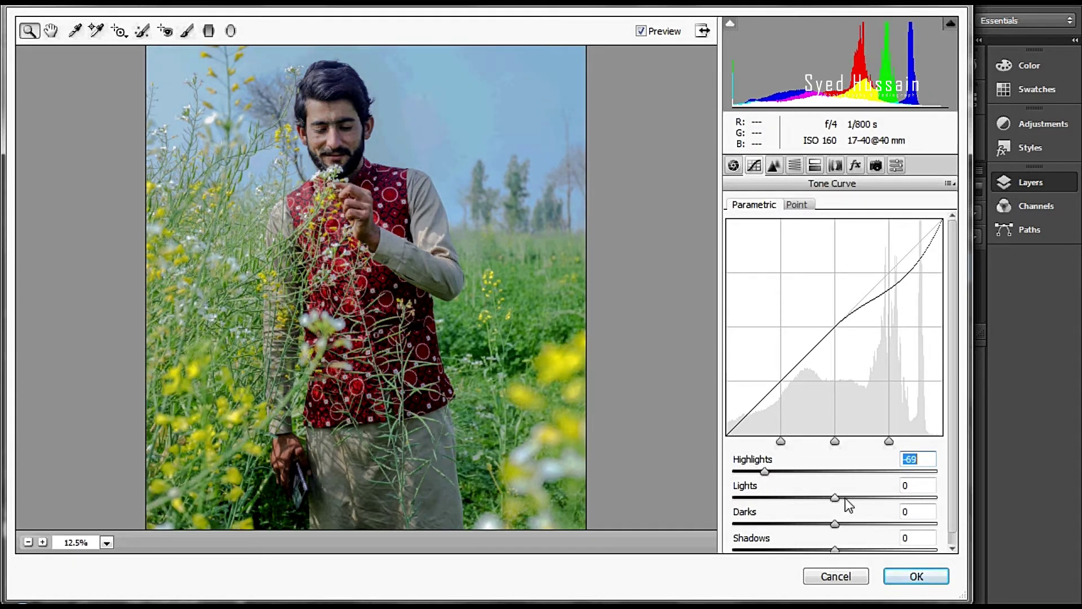
{"action": "left_click_drag", "start_coordinate": [835, 497], "coordinate": [842, 497]}
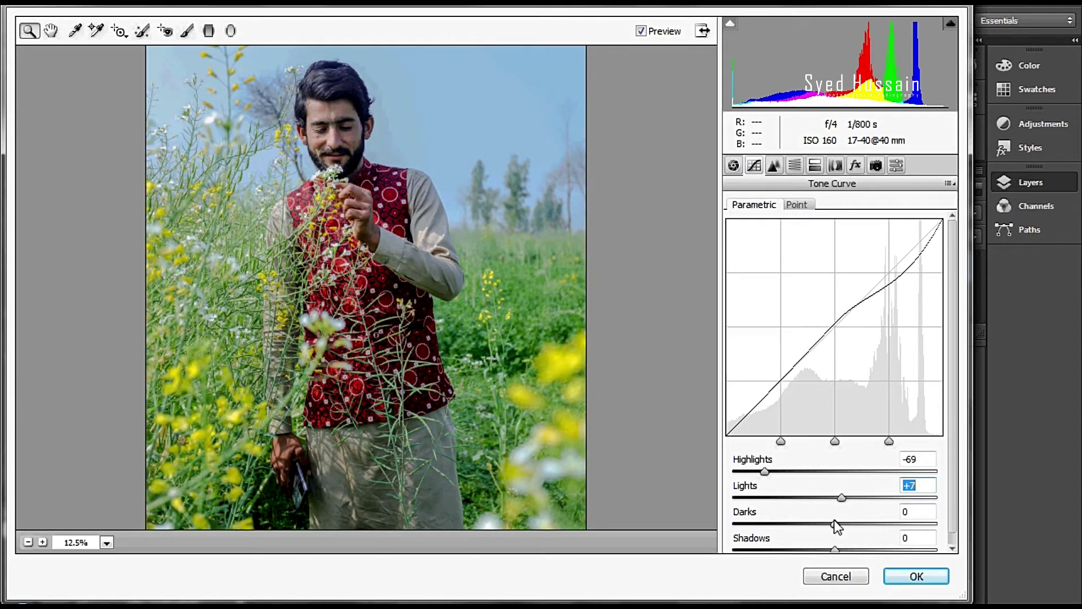
{"action": "left_click_drag", "start_coordinate": [835, 523], "coordinate": [849, 523]}
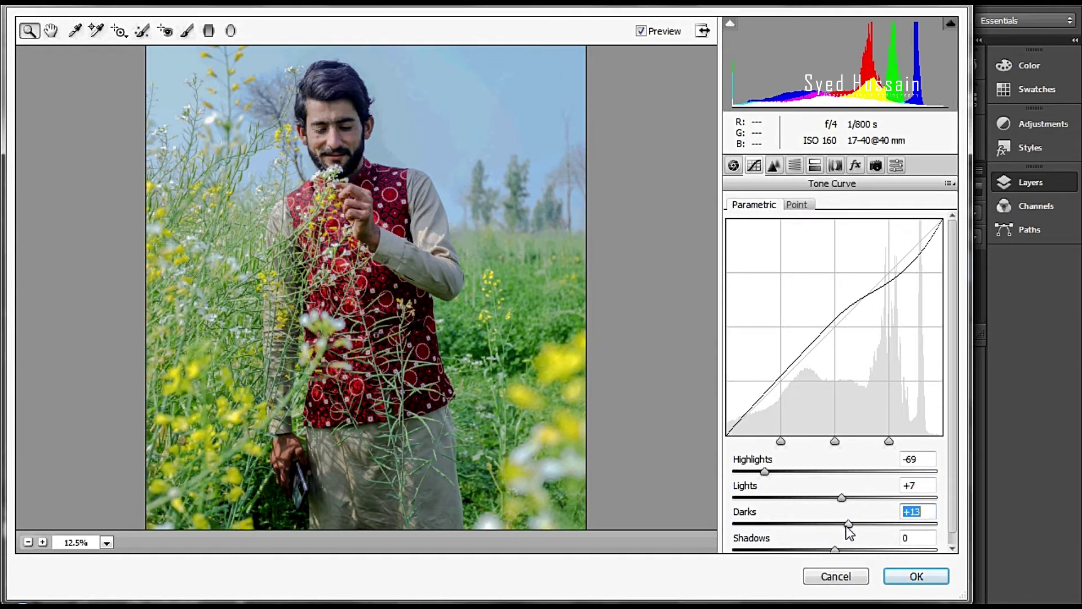
{"action": "left_click_drag", "start_coordinate": [835, 549], "coordinate": [844, 550]}
{"action": "left_click", "coordinate": [832, 524]}
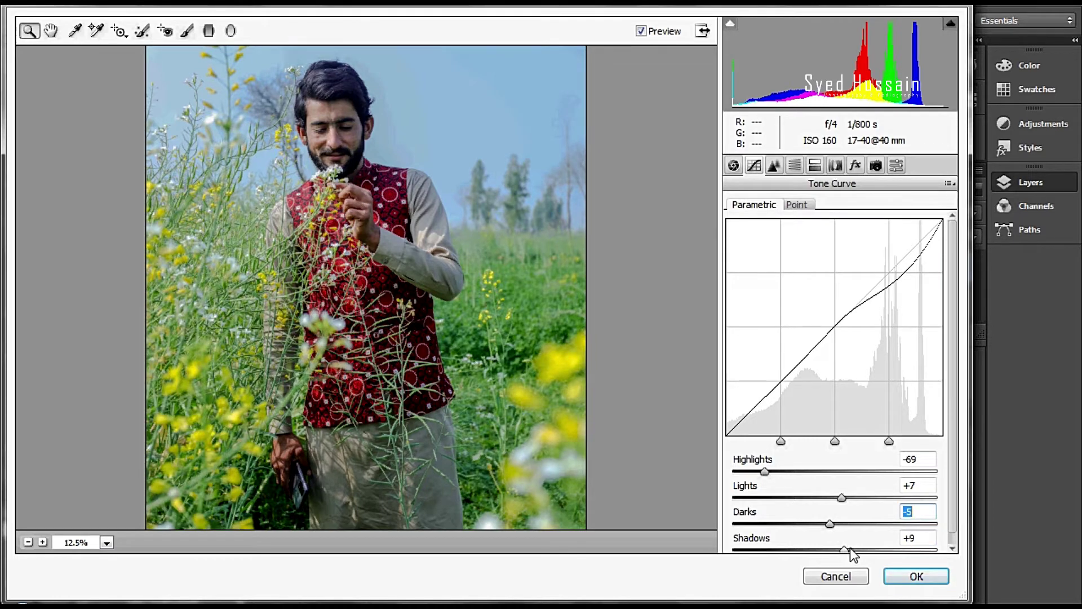
{"action": "key", "text": "Tab"}
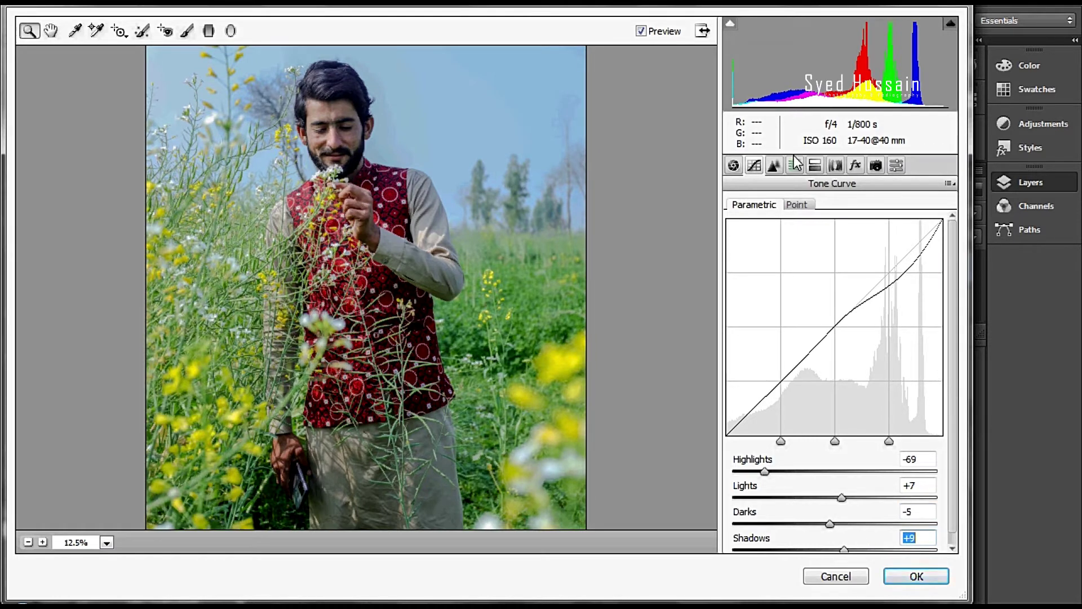
Set luminance noise reduction to 15 in the Detail panel
{"action": "left_click", "coordinate": [775, 165]}
{"action": "mouse_move", "coordinate": [737, 375]}
{"action": "left_mouse_down"}
{"action": "mouse_move", "coordinate": [779, 374]}
{"action": "mouse_move", "coordinate": [767, 373]}
{"action": "left_mouse_up"}
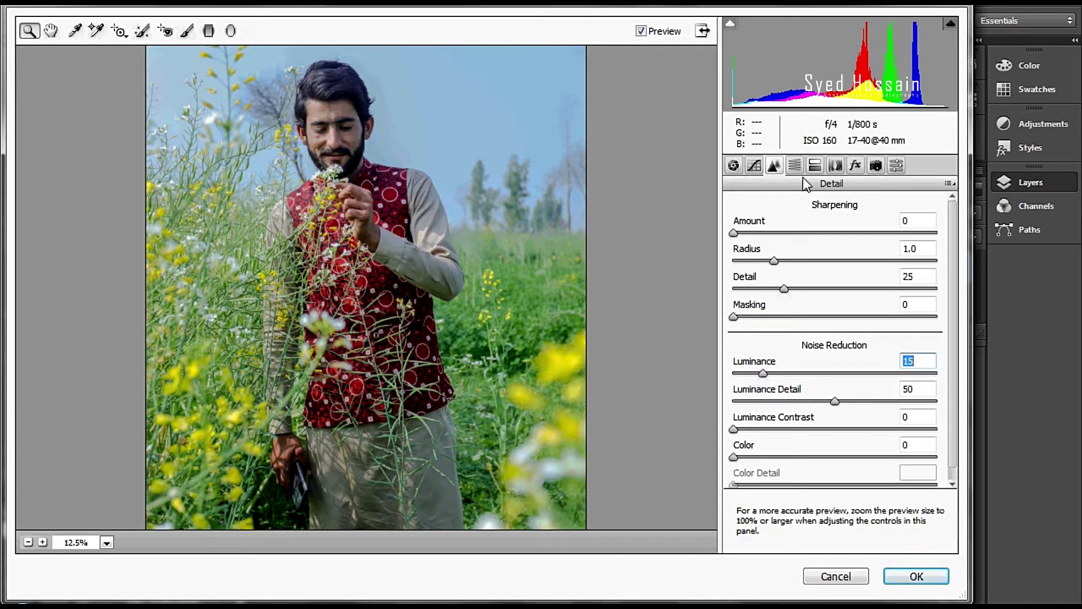
{"action": "left_click", "coordinate": [794, 166]}
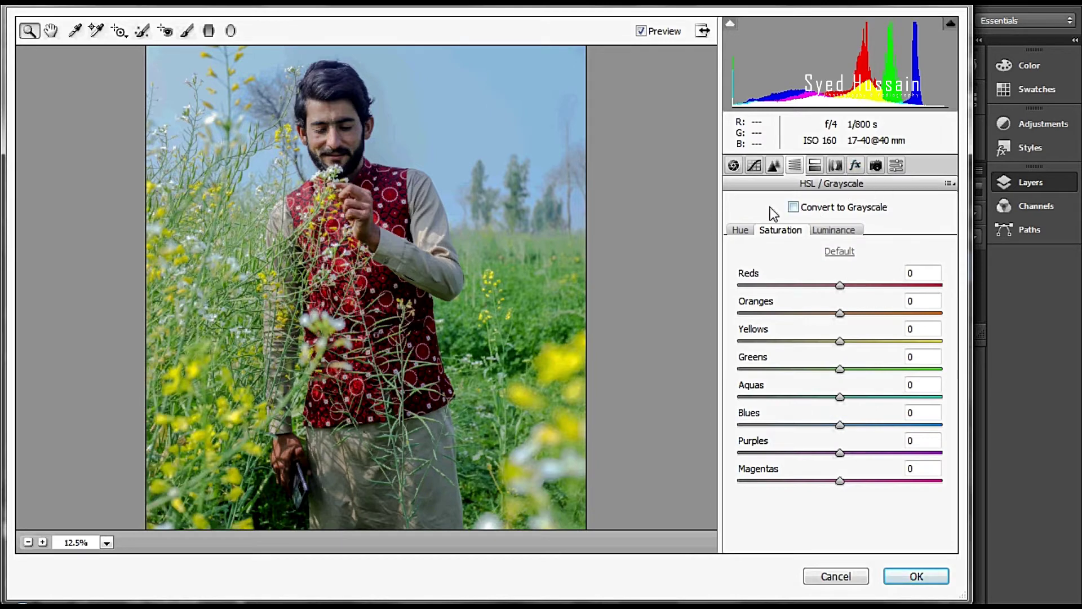
Set hue shifts of Greens -80, Yellows -100, Oranges -7 and Reds -28
{"action": "left_click", "coordinate": [740, 230]}
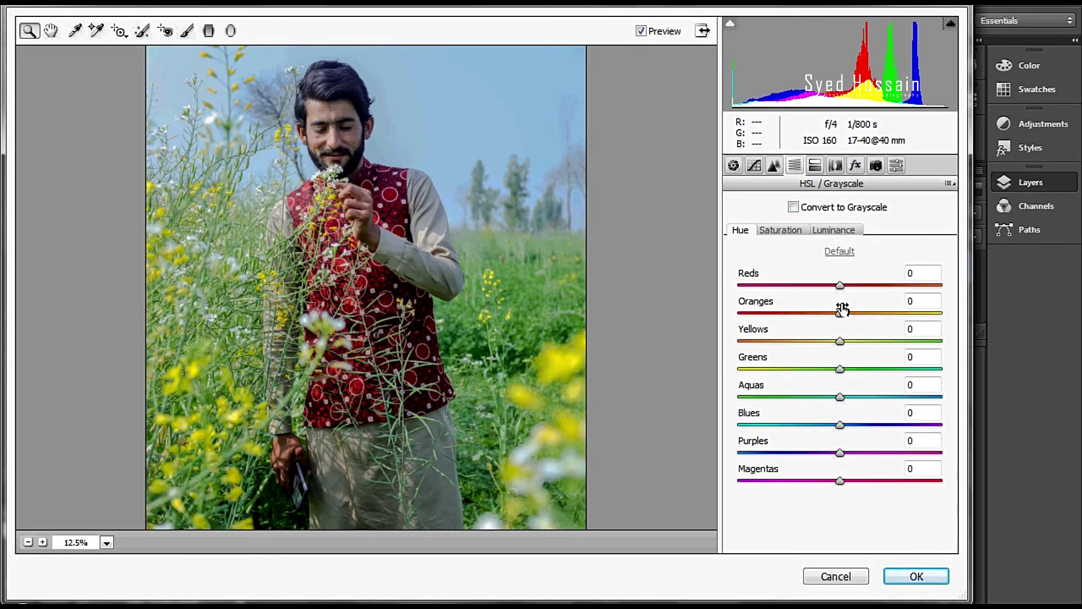
{"action": "left_click_drag", "start_coordinate": [840, 369], "coordinate": [760, 370]}
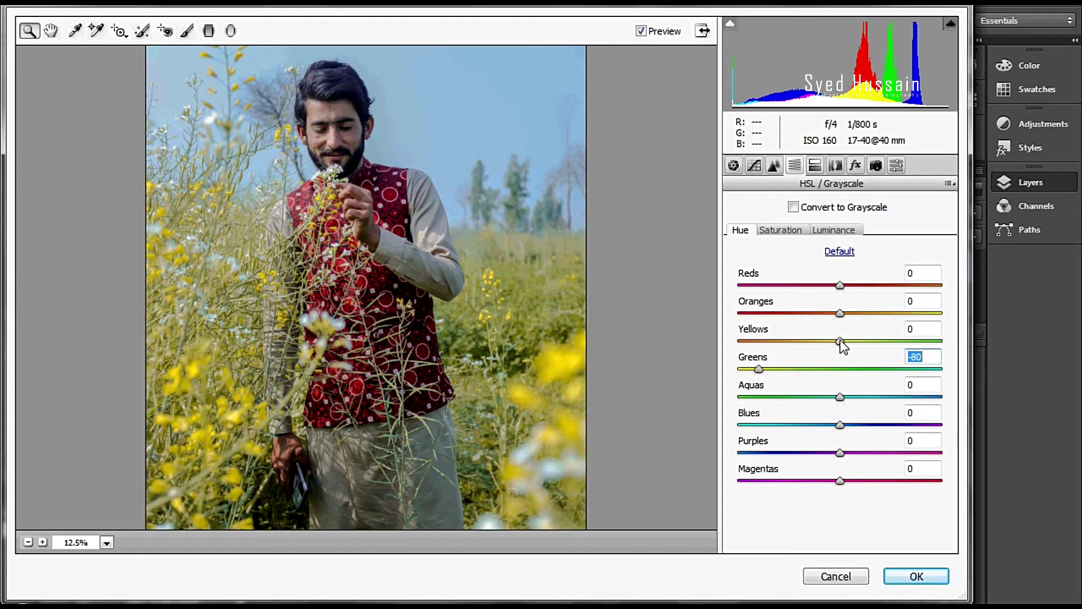
{"action": "left_click_drag", "start_coordinate": [840, 340], "coordinate": [731, 353]}
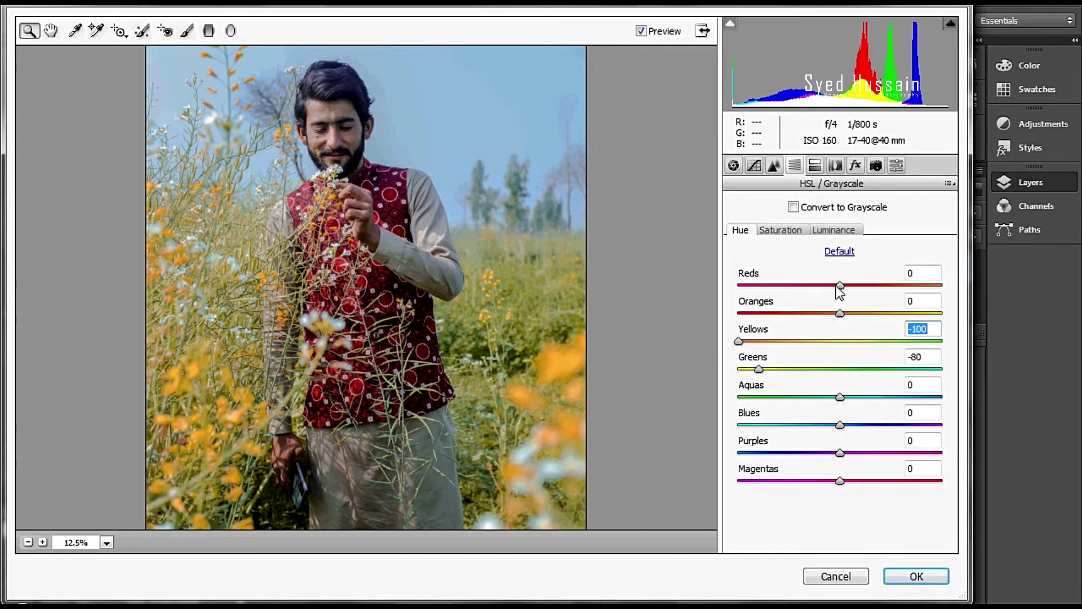
{"action": "left_click_drag", "start_coordinate": [840, 313], "coordinate": [833, 315]}
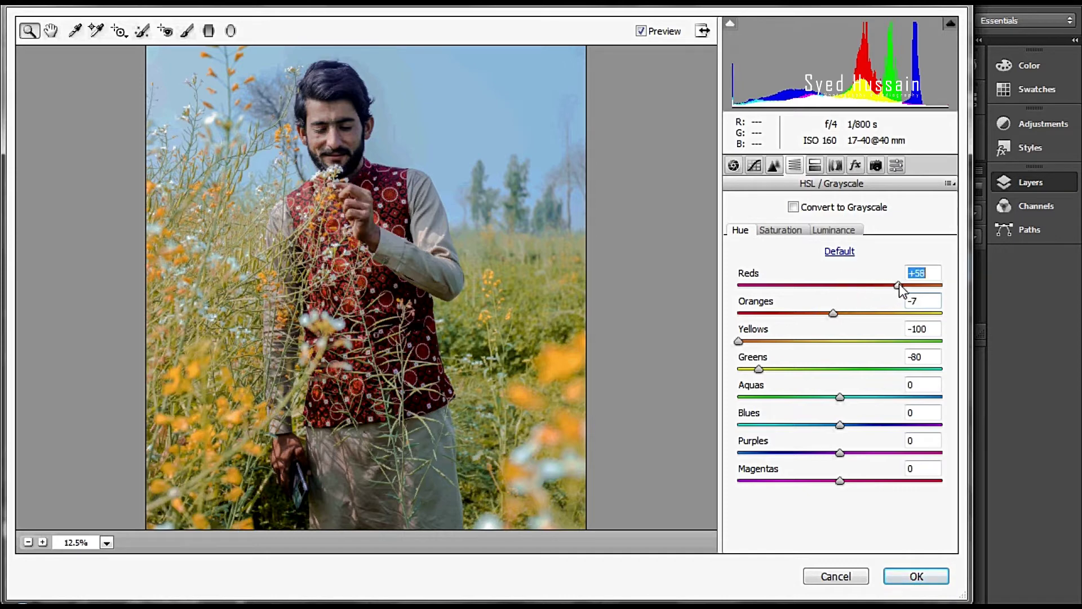
{"action": "left_click_drag", "start_coordinate": [899, 284], "coordinate": [808, 292]}
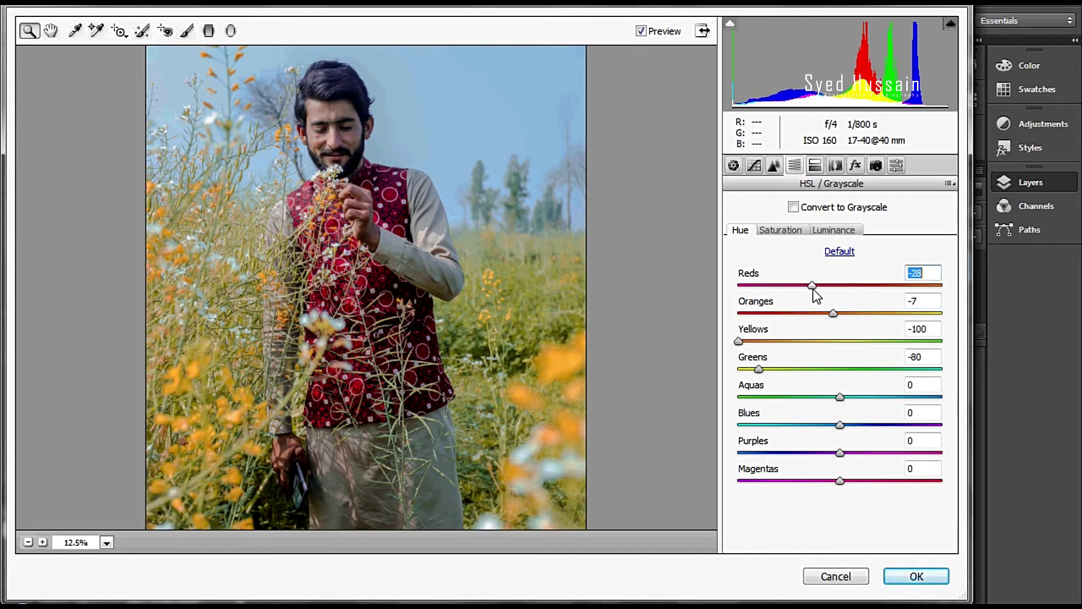
Set saturation to Reds +18, Oranges -24, Yellows +51, Greens +17, adjusting the remaining colours
{"action": "left_click", "coordinate": [780, 230]}
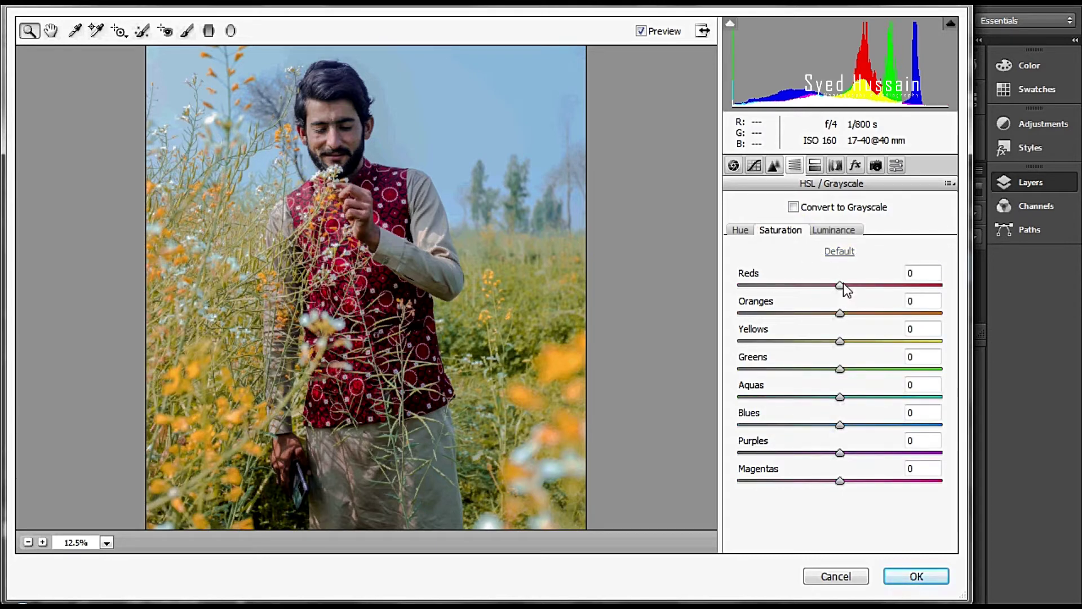
{"action": "left_click_drag", "start_coordinate": [843, 284], "coordinate": [892, 288]}
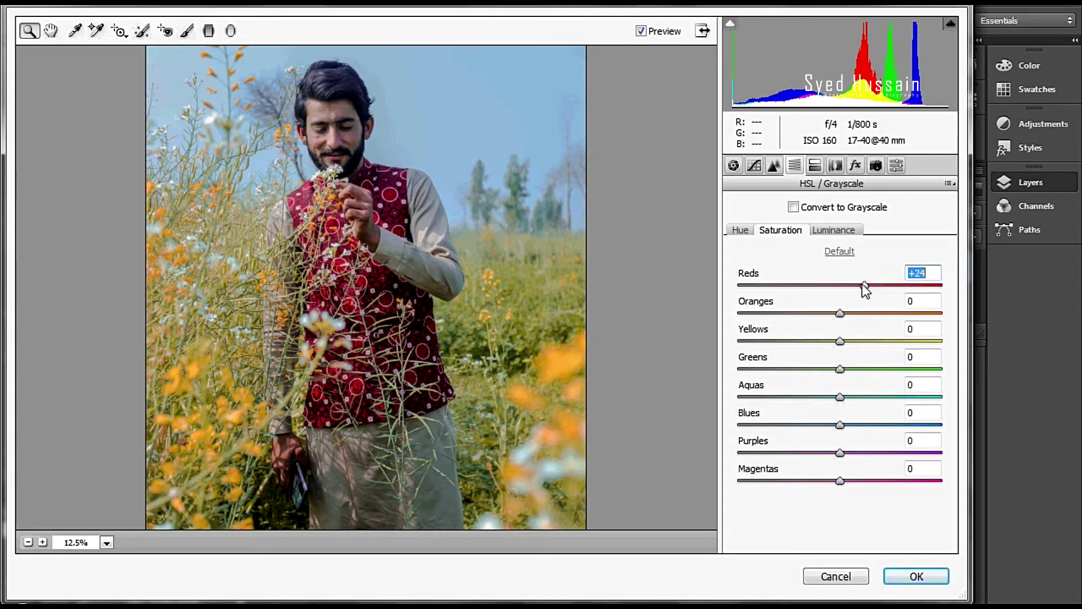
{"action": "left_click_drag", "start_coordinate": [840, 314], "coordinate": [817, 318]}
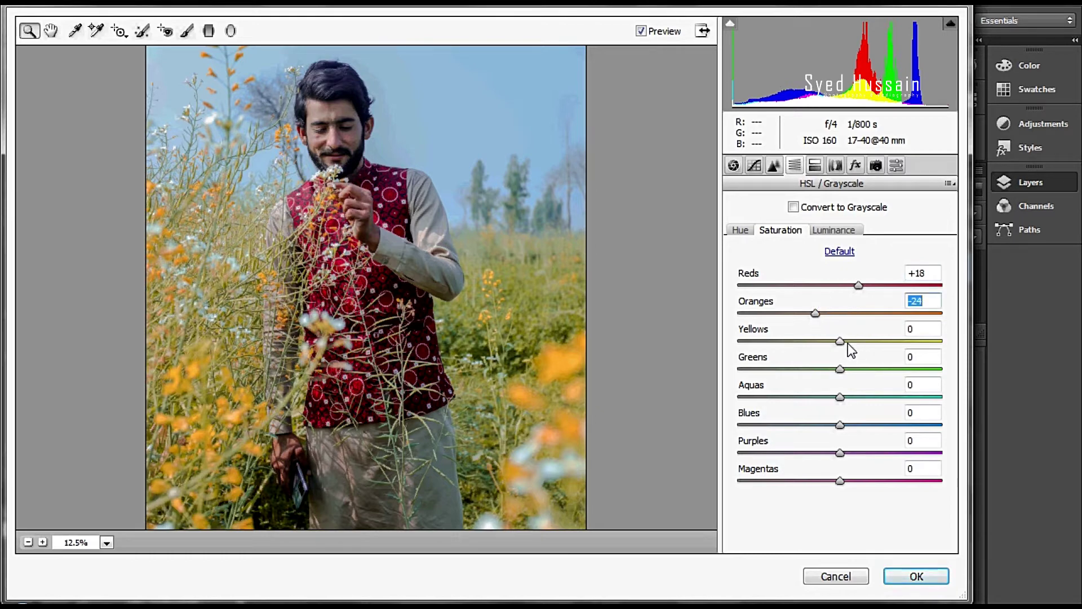
{"action": "left_click_drag", "start_coordinate": [848, 345], "coordinate": [899, 344]}
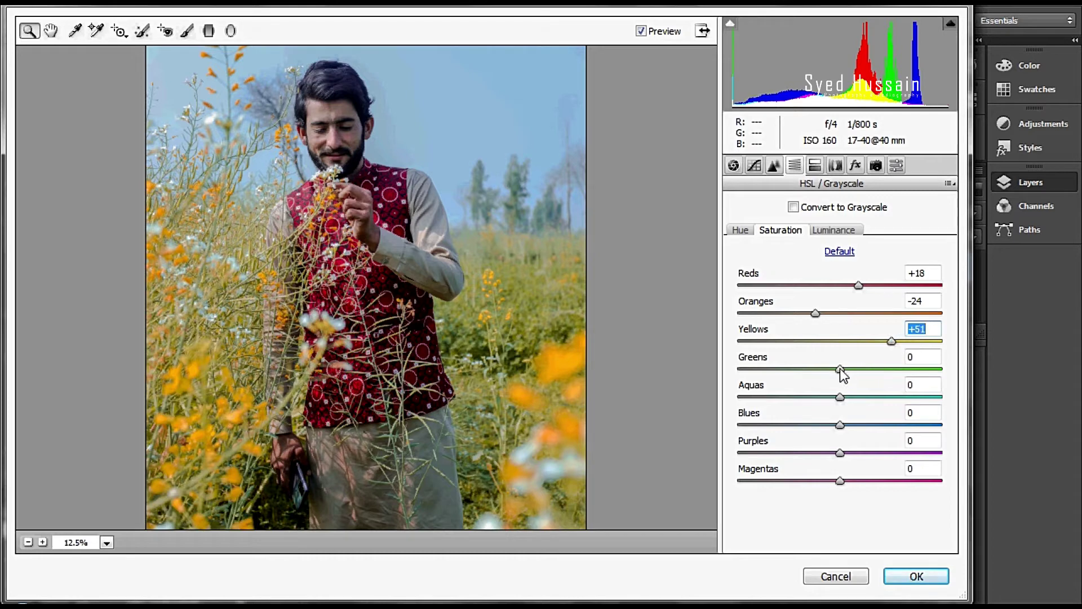
{"action": "left_click_drag", "start_coordinate": [840, 368], "coordinate": [804, 370]}
{"action": "mouse_move", "coordinate": [909, 374]}
{"action": "left_mouse_down"}
{"action": "mouse_move", "coordinate": [834, 373]}
{"action": "mouse_move", "coordinate": [857, 372]}
{"action": "mouse_move", "coordinate": [871, 426]}
{"action": "mouse_move", "coordinate": [814, 455]}
{"action": "mouse_move", "coordinate": [823, 483]}
{"action": "left_mouse_up"}
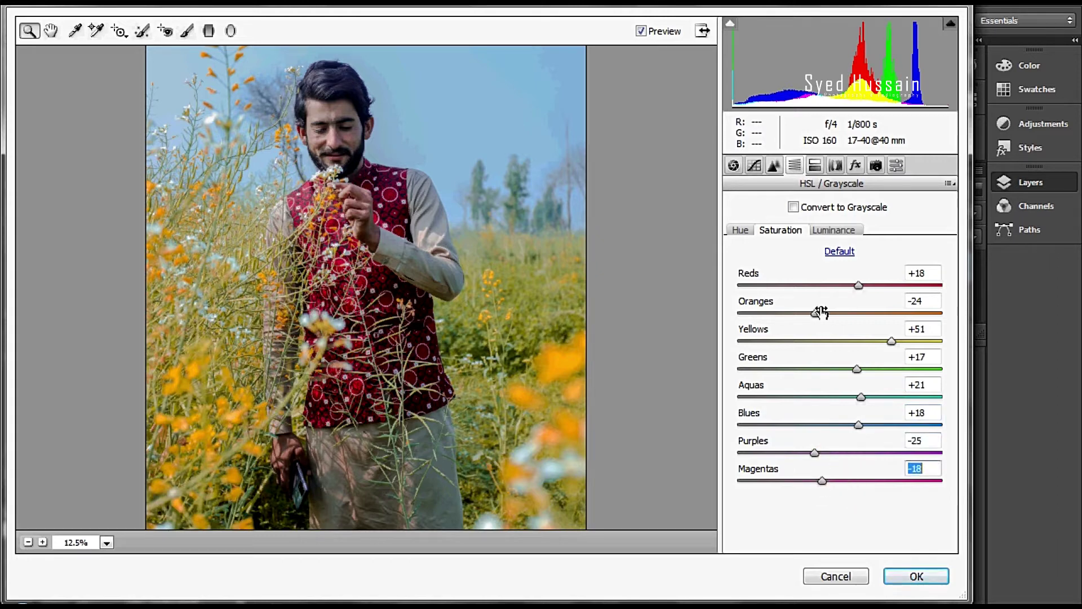
Change hues to Yellows -46, Aquas +10, Blues +11 and Purples +9
{"action": "left_click", "coordinate": [742, 235]}
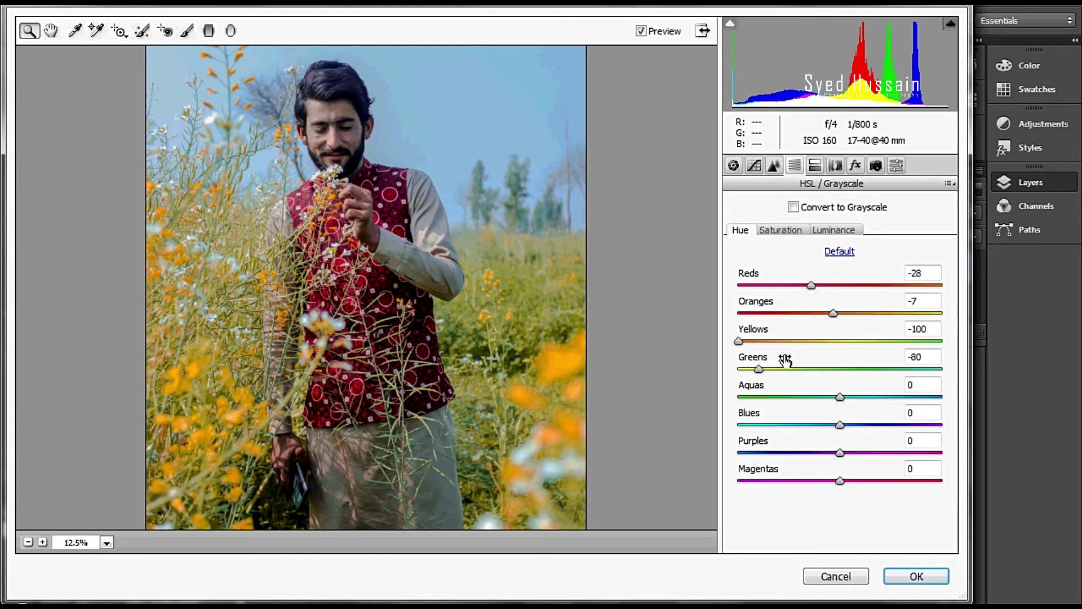
{"action": "mouse_move", "coordinate": [738, 341]}
{"action": "left_mouse_down"}
{"action": "mouse_move", "coordinate": [808, 353]}
{"action": "mouse_move", "coordinate": [795, 345]}
{"action": "left_mouse_up"}
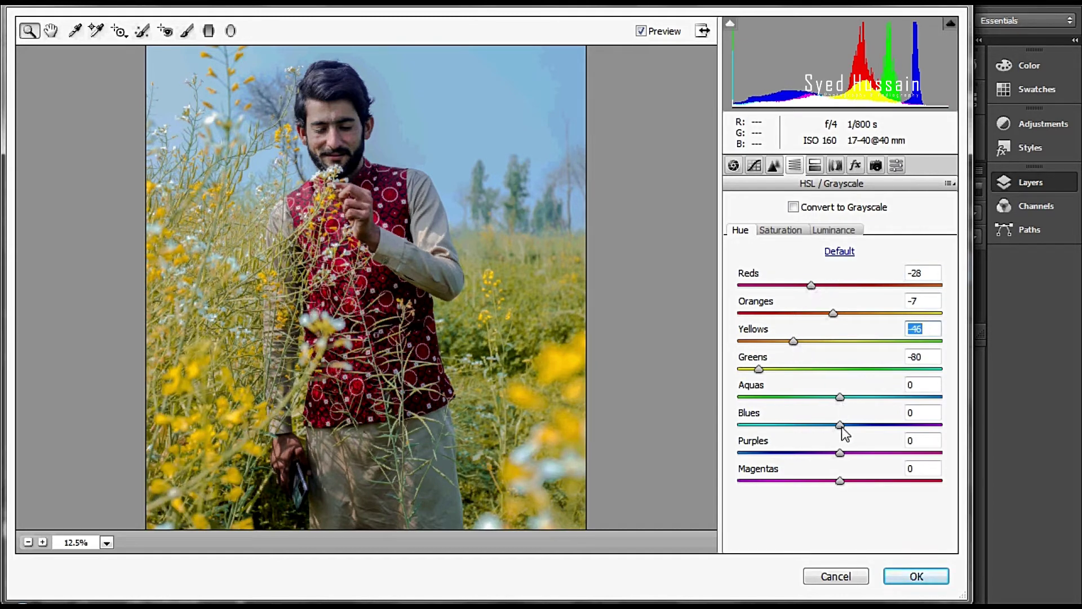
{"action": "mouse_move", "coordinate": [840, 424]}
{"action": "left_mouse_down"}
{"action": "mouse_move", "coordinate": [825, 425]}
{"action": "mouse_move", "coordinate": [867, 424]}
{"action": "mouse_move", "coordinate": [851, 424]}
{"action": "mouse_move", "coordinate": [849, 452]}
{"action": "left_mouse_up"}
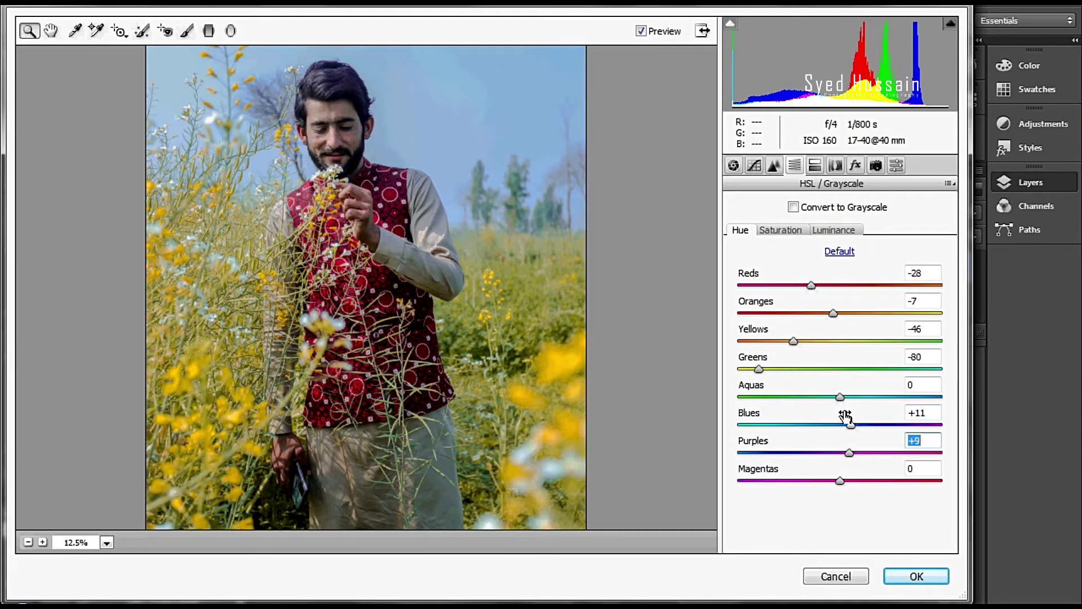
{"action": "mouse_move", "coordinate": [840, 397]}
{"action": "left_mouse_down"}
{"action": "mouse_move", "coordinate": [865, 396]}
{"action": "mouse_move", "coordinate": [812, 400]}
{"action": "mouse_move", "coordinate": [855, 398]}
{"action": "mouse_move", "coordinate": [838, 398]}
{"action": "left_mouse_up"}
Set luminance Reds -24, Oranges +23, Yellows -18, Greens -13, Aquas -20, Blues -18, Purples +8, then apply
{"action": "left_click", "coordinate": [834, 230]}
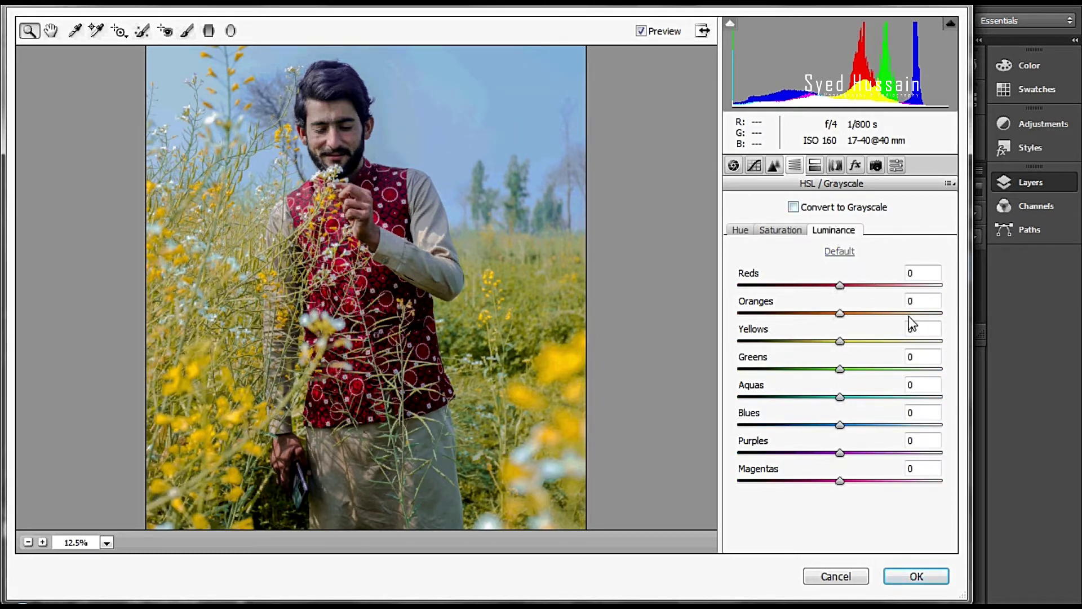
{"action": "mouse_move", "coordinate": [821, 376]}
{"action": "left_mouse_down"}
{"action": "mouse_move", "coordinate": [820, 349]}
{"action": "mouse_move", "coordinate": [810, 348]}
{"action": "left_mouse_up"}
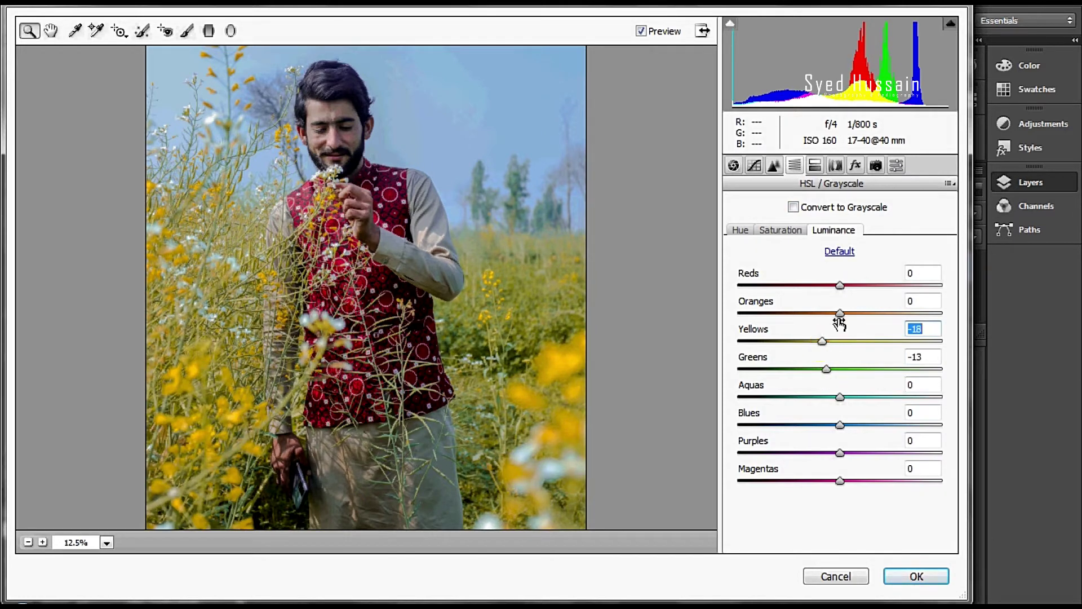
{"action": "mouse_move", "coordinate": [840, 314]}
{"action": "left_mouse_down"}
{"action": "mouse_move", "coordinate": [857, 316]}
{"action": "mouse_move", "coordinate": [803, 316]}
{"action": "mouse_move", "coordinate": [863, 314]}
{"action": "left_mouse_up"}
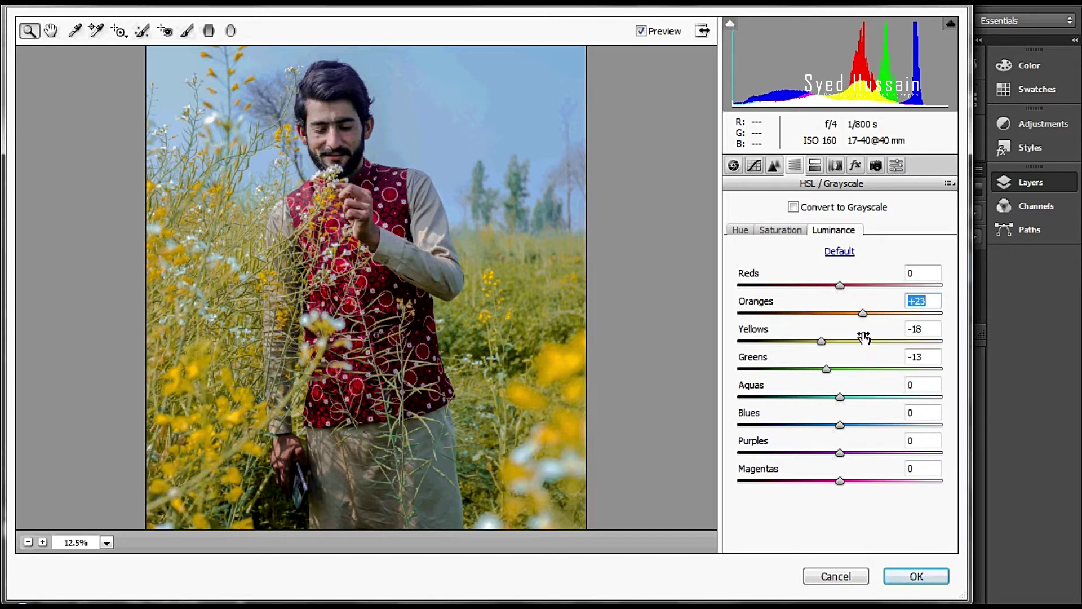
{"action": "left_click_drag", "start_coordinate": [840, 285], "coordinate": [816, 286]}
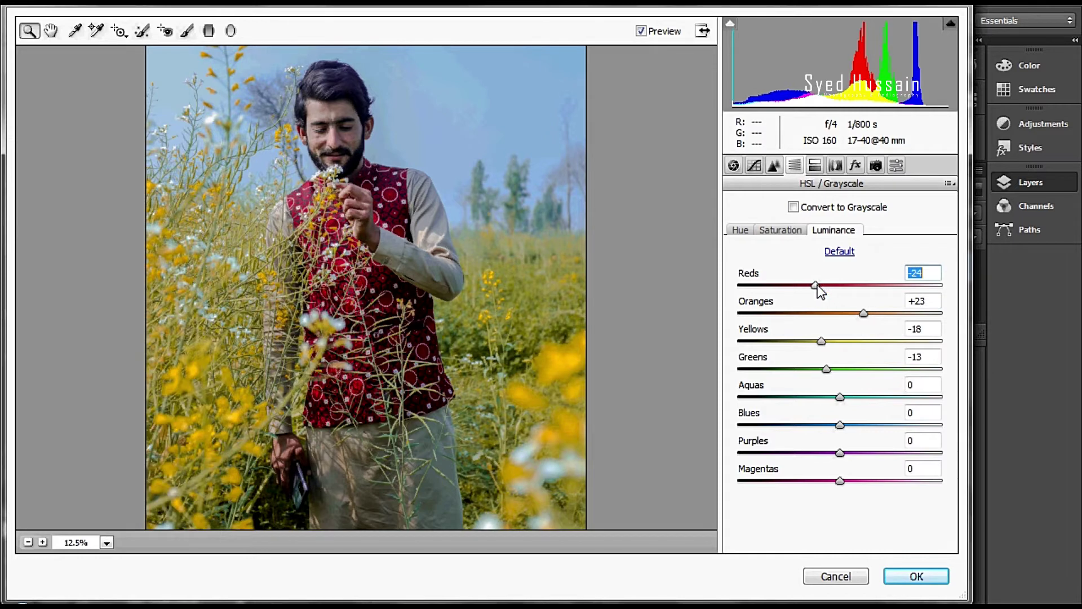
{"action": "mouse_move", "coordinate": [840, 425]}
{"action": "left_mouse_down"}
{"action": "mouse_move", "coordinate": [818, 425]}
{"action": "mouse_move", "coordinate": [833, 396]}
{"action": "mouse_move", "coordinate": [820, 397]}
{"action": "left_mouse_up"}
{"action": "mouse_move", "coordinate": [839, 453]}
{"action": "left_mouse_down"}
{"action": "mouse_move", "coordinate": [849, 453]}
{"action": "mouse_move", "coordinate": [820, 479]}
{"action": "mouse_move", "coordinate": [837, 480]}
{"action": "left_mouse_up"}
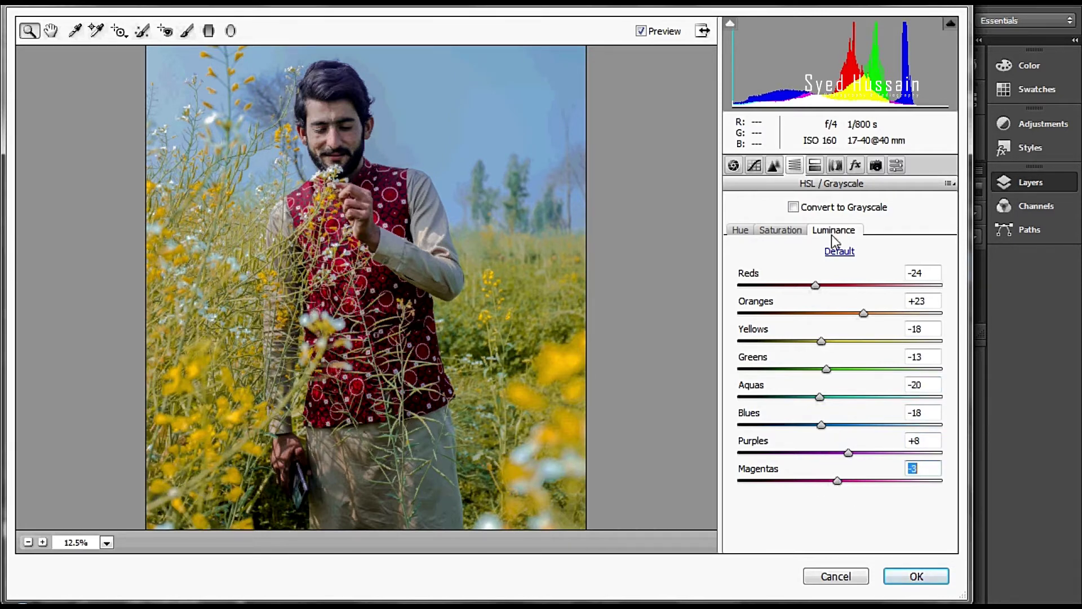
{"action": "left_click", "coordinate": [917, 576]}
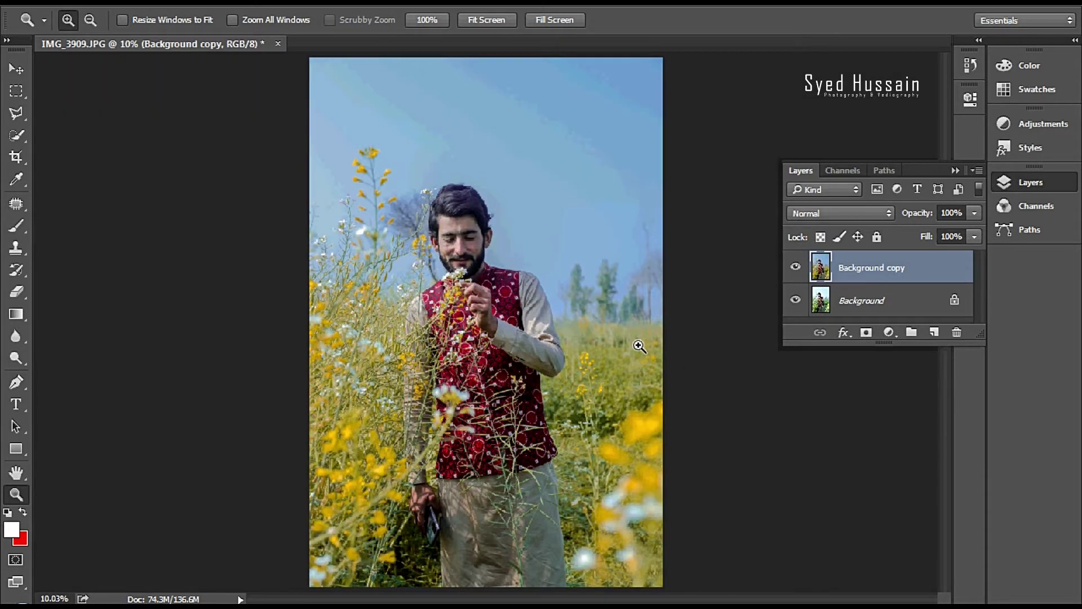
Compare the graded layer with the original, zoom on the face, and show adjustment layer options
{"action": "right_click", "coordinate": [567, 325]}
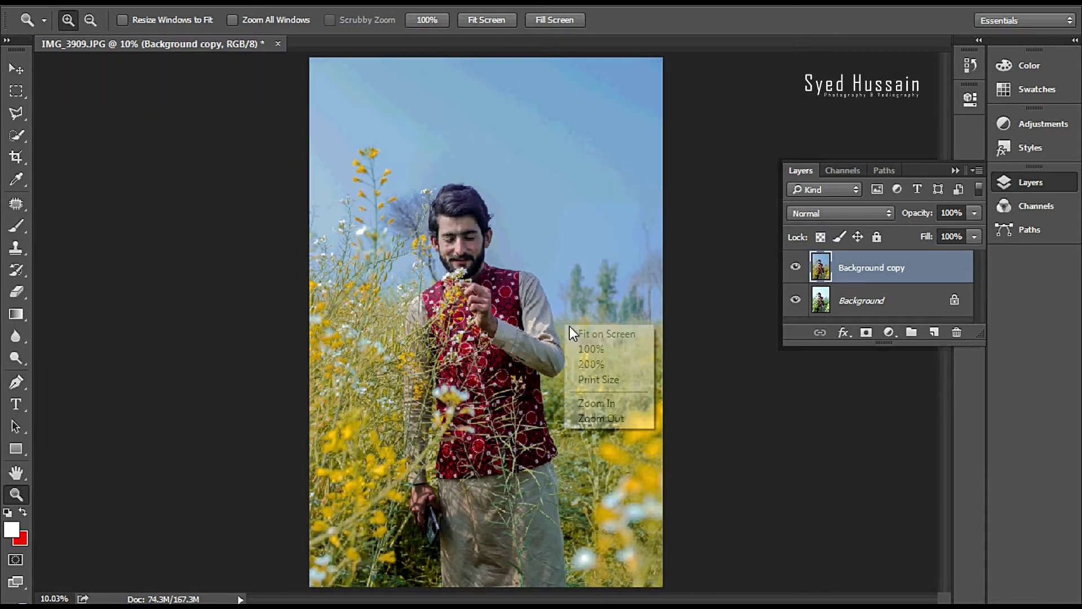
{"action": "left_click", "coordinate": [795, 269]}
{"action": "left_click", "coordinate": [795, 270]}
{"action": "left_click", "coordinate": [795, 269]}
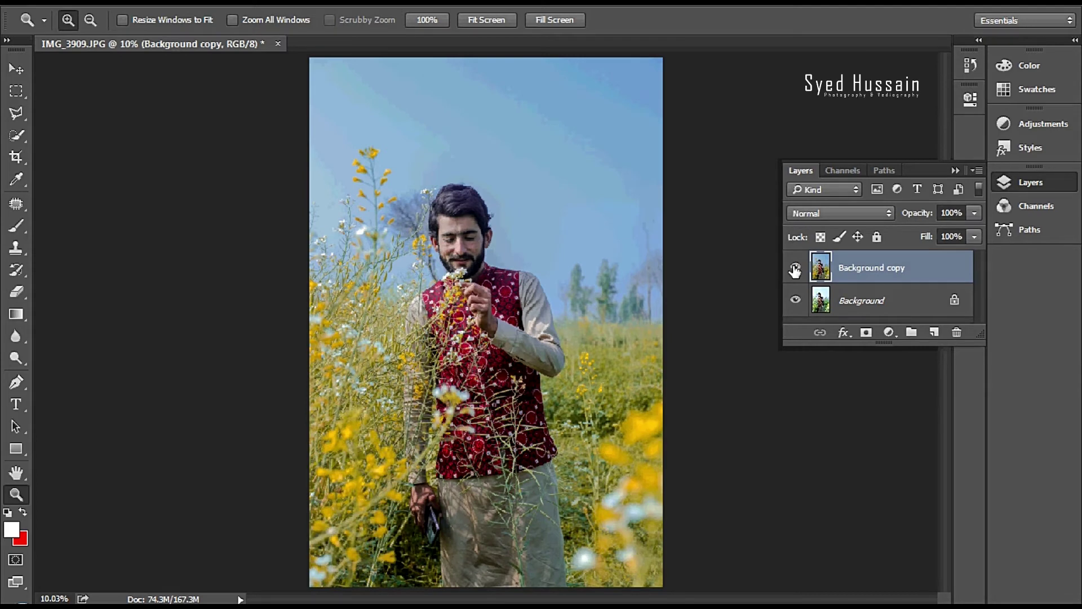
{"action": "left_click", "coordinate": [481, 218]}
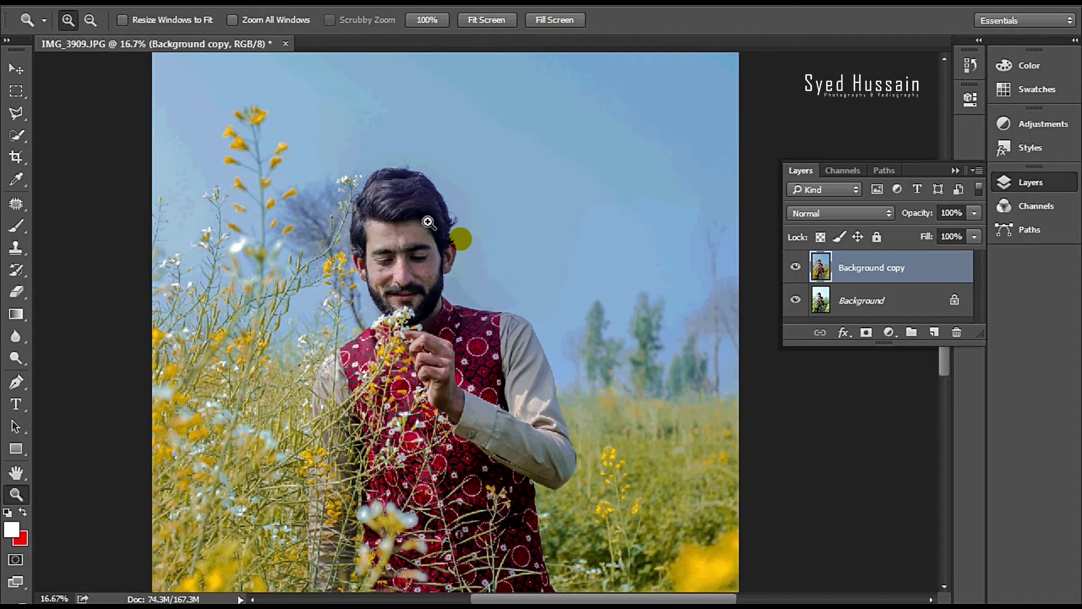
{"action": "left_click", "coordinate": [445, 229]}
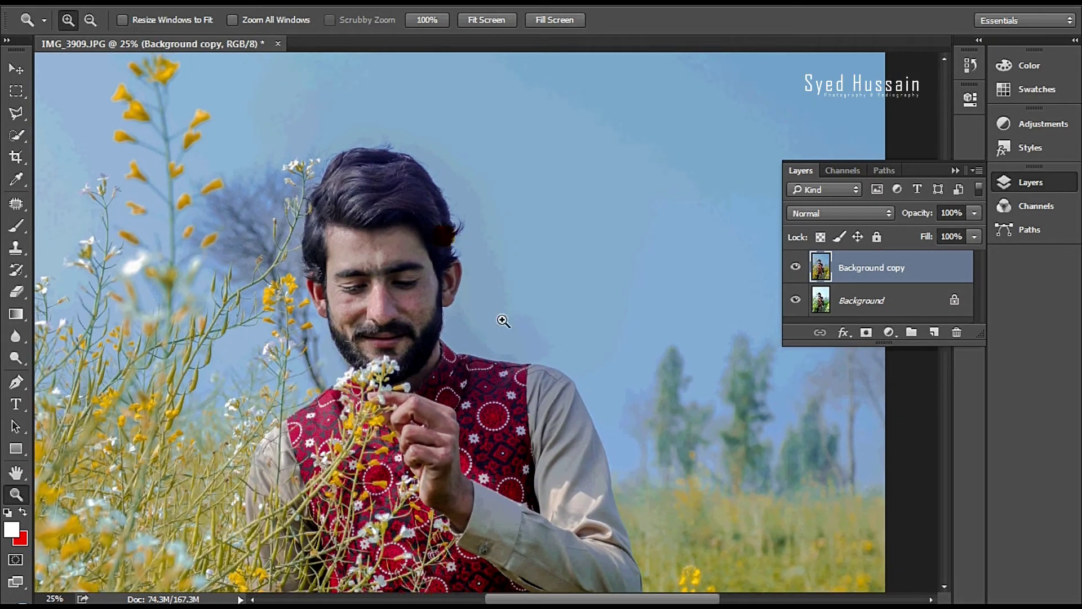
{"action": "left_click", "coordinate": [889, 333]}
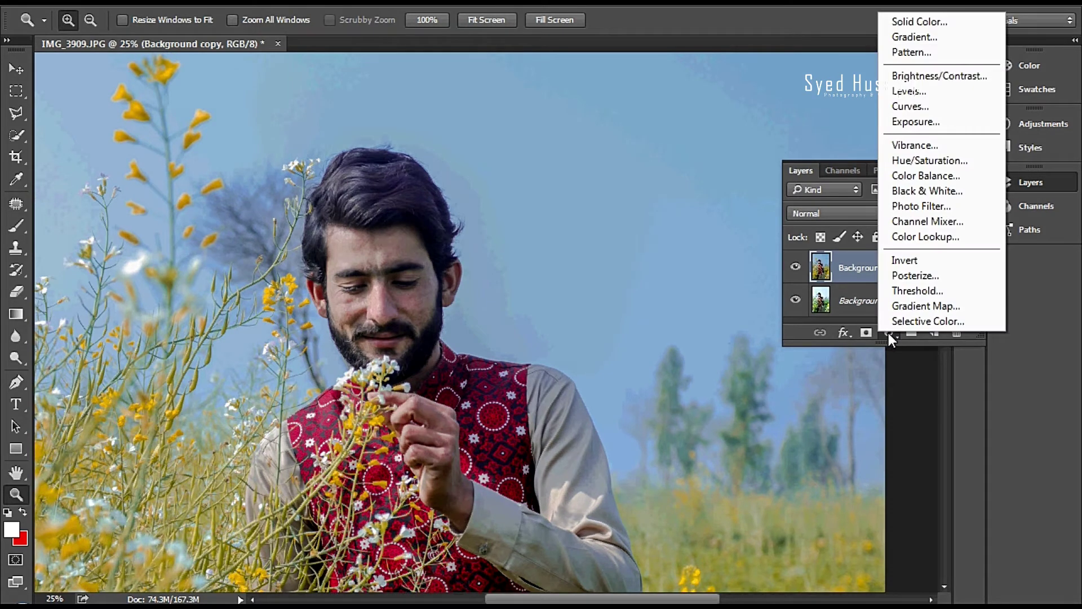
Add Selective Color with Reds at Cyan +10, Magenta +7, Yellow +21, Black +12
{"action": "left_click", "coordinate": [935, 321]}
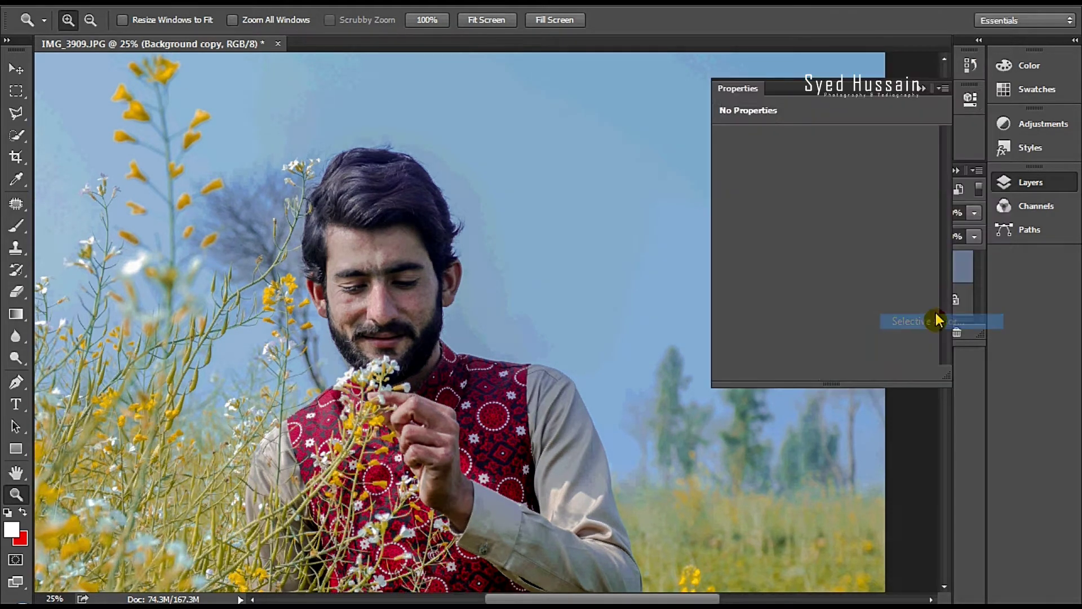
{"action": "left_click", "coordinate": [792, 161]}
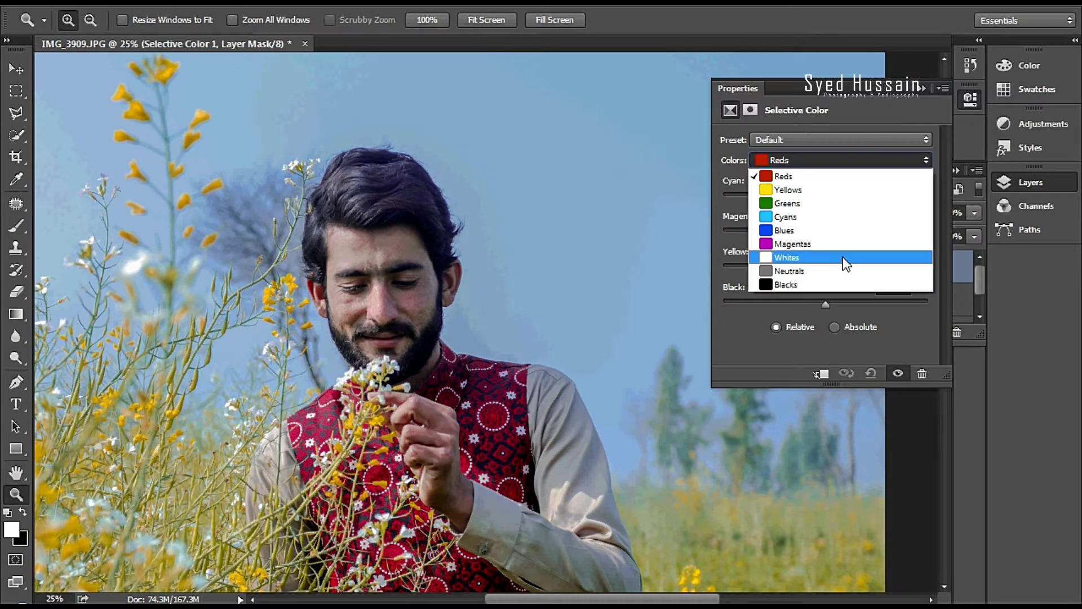
{"action": "left_click", "coordinate": [789, 159]}
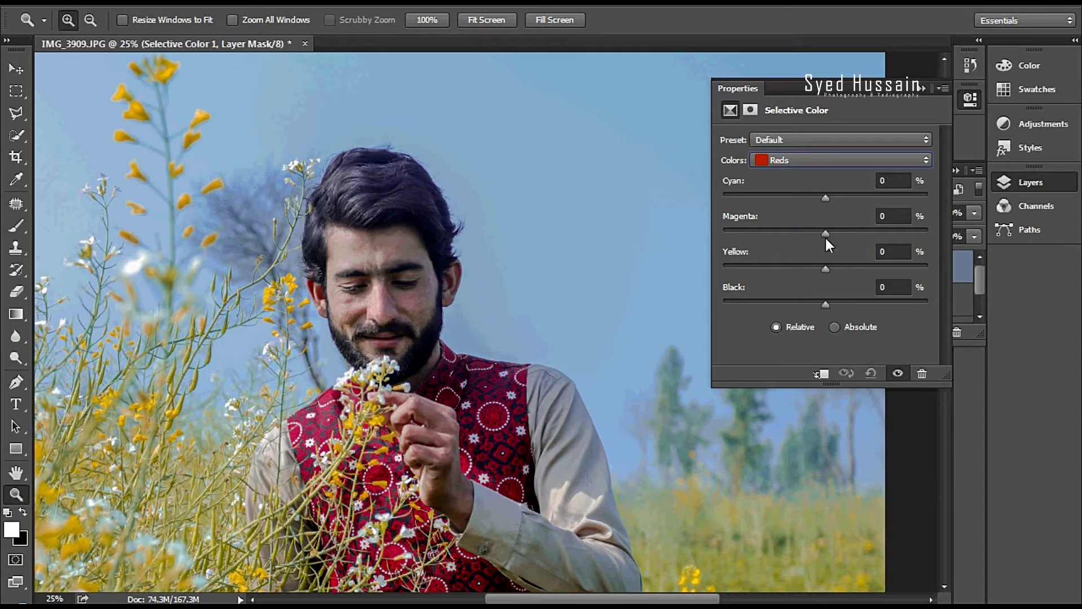
{"action": "mouse_move", "coordinate": [824, 232]}
{"action": "left_mouse_down"}
{"action": "mouse_move", "coordinate": [798, 233]}
{"action": "mouse_move", "coordinate": [850, 227]}
{"action": "mouse_move", "coordinate": [821, 231]}
{"action": "mouse_move", "coordinate": [832, 231]}
{"action": "left_mouse_up"}
{"action": "mouse_move", "coordinate": [827, 268]}
{"action": "left_mouse_down"}
{"action": "mouse_move", "coordinate": [802, 265]}
{"action": "mouse_move", "coordinate": [847, 269]}
{"action": "left_mouse_up"}
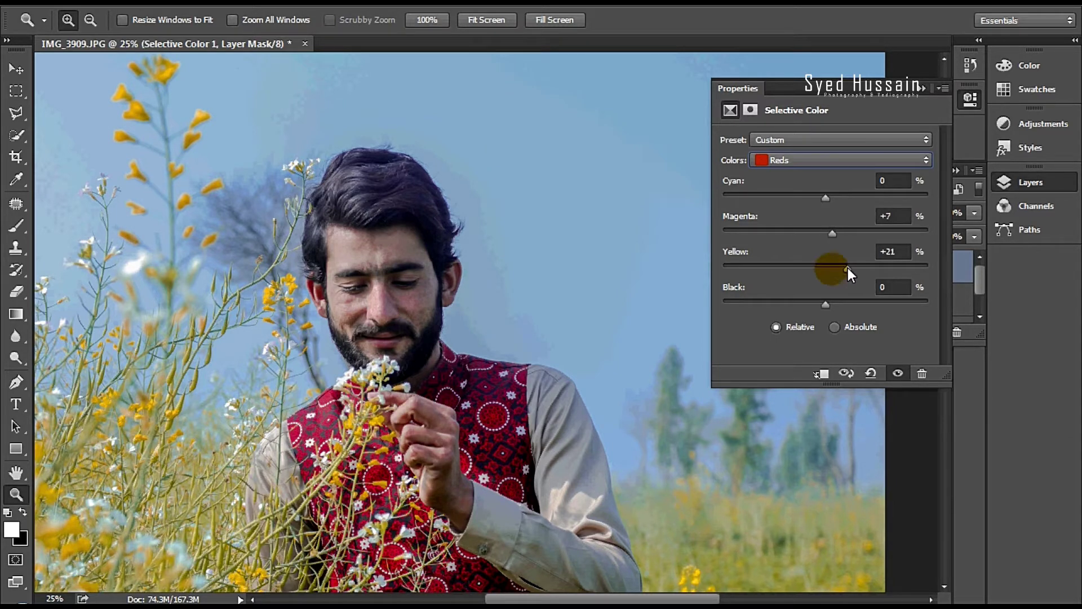
{"action": "left_click_drag", "start_coordinate": [827, 305], "coordinate": [838, 303]}
{"action": "mouse_move", "coordinate": [844, 198]}
{"action": "left_mouse_down"}
{"action": "mouse_move", "coordinate": [814, 196]}
{"action": "mouse_move", "coordinate": [845, 201]}
{"action": "left_mouse_up"}
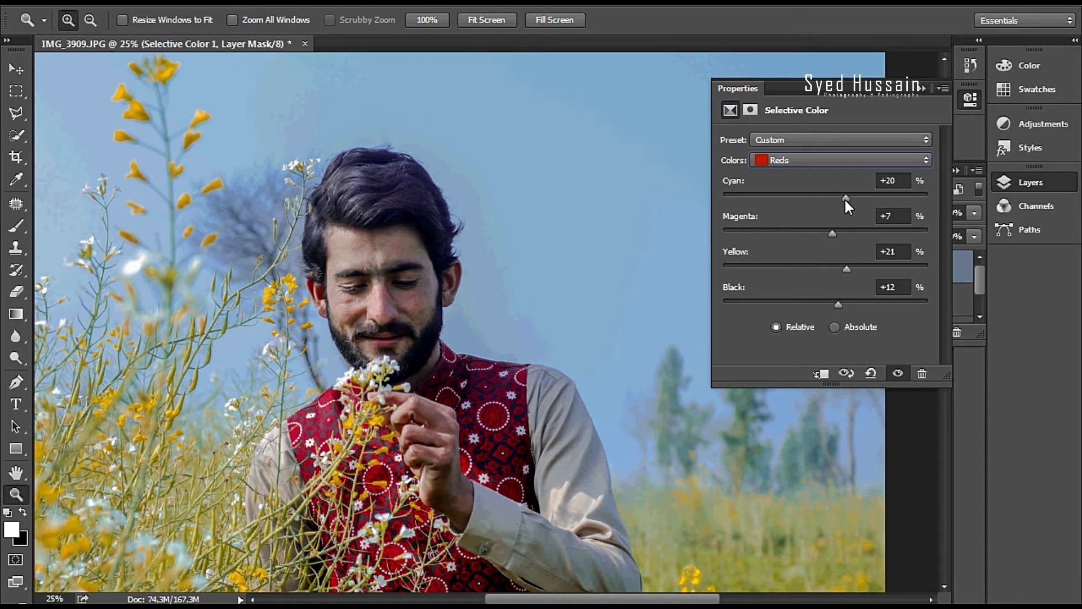
{"action": "left_click", "coordinate": [810, 160]}
{"action": "left_click", "coordinate": [422, 226]}
{"action": "key", "text": "ctrl+minus"}
{"action": "key", "text": "ctrl+minus"}
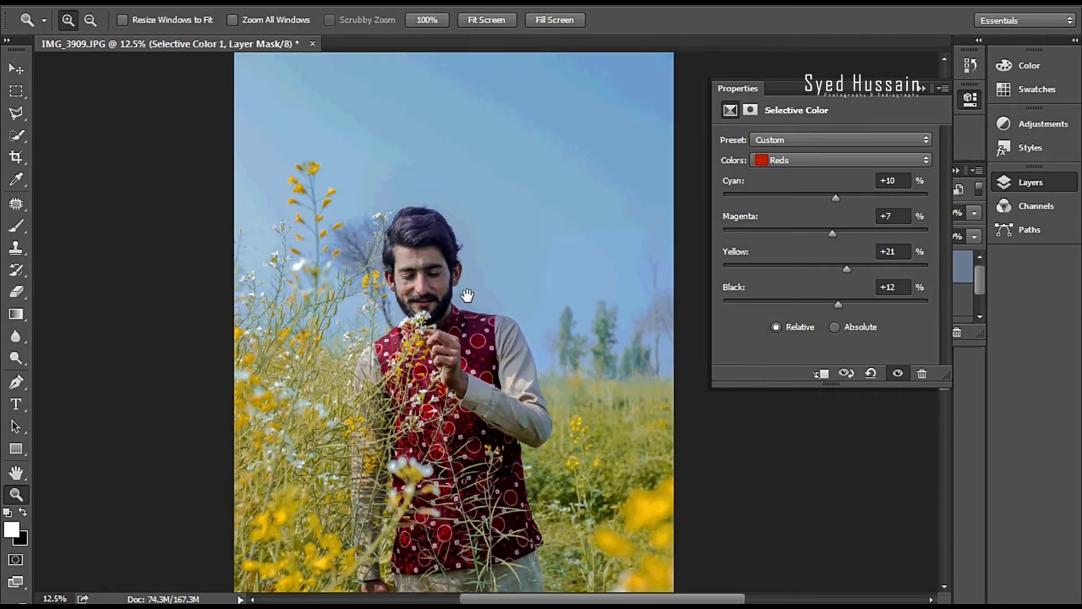
Adjust the Yellows range of Selective Color, bringing Cyan to -27
{"action": "left_click_drag", "start_coordinate": [467, 295], "coordinate": [468, 178]}
{"action": "left_click", "coordinate": [789, 160]}
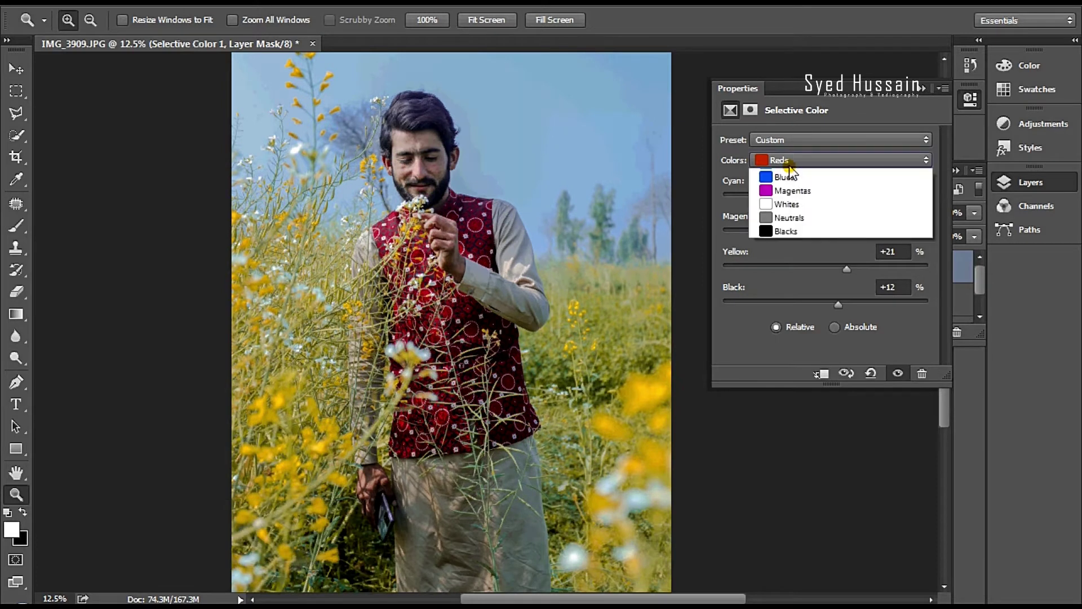
{"action": "left_click", "coordinate": [789, 177]}
{"action": "mouse_move", "coordinate": [826, 266]}
{"action": "left_mouse_down"}
{"action": "mouse_move", "coordinate": [755, 266]}
{"action": "mouse_move", "coordinate": [851, 272]}
{"action": "left_mouse_up"}
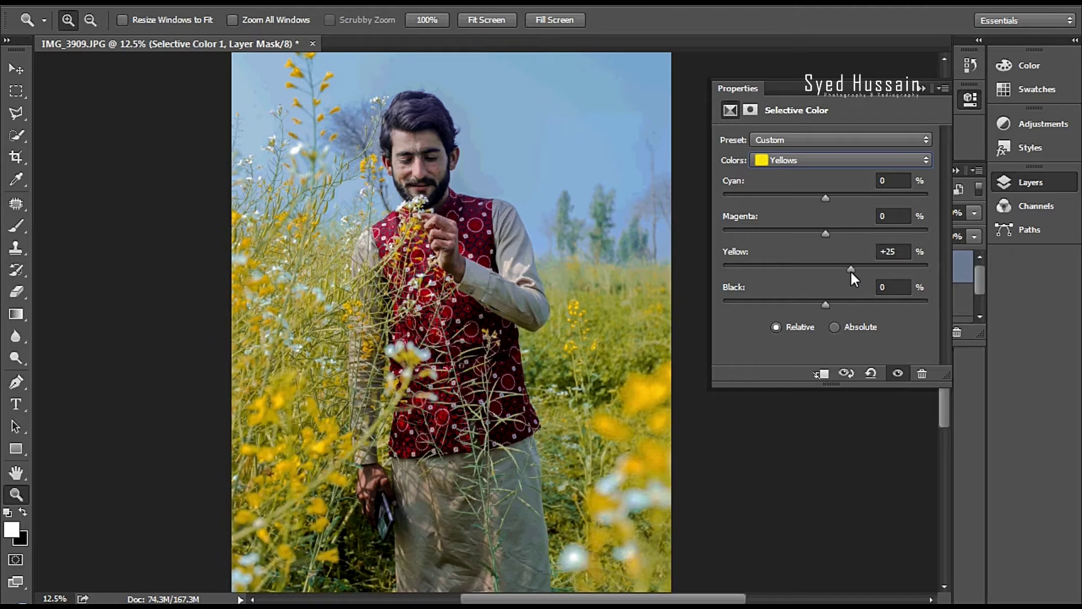
{"action": "mouse_move", "coordinate": [825, 233]}
{"action": "left_mouse_down"}
{"action": "mouse_move", "coordinate": [793, 235]}
{"action": "mouse_move", "coordinate": [847, 238]}
{"action": "mouse_move", "coordinate": [836, 305]}
{"action": "left_mouse_up"}
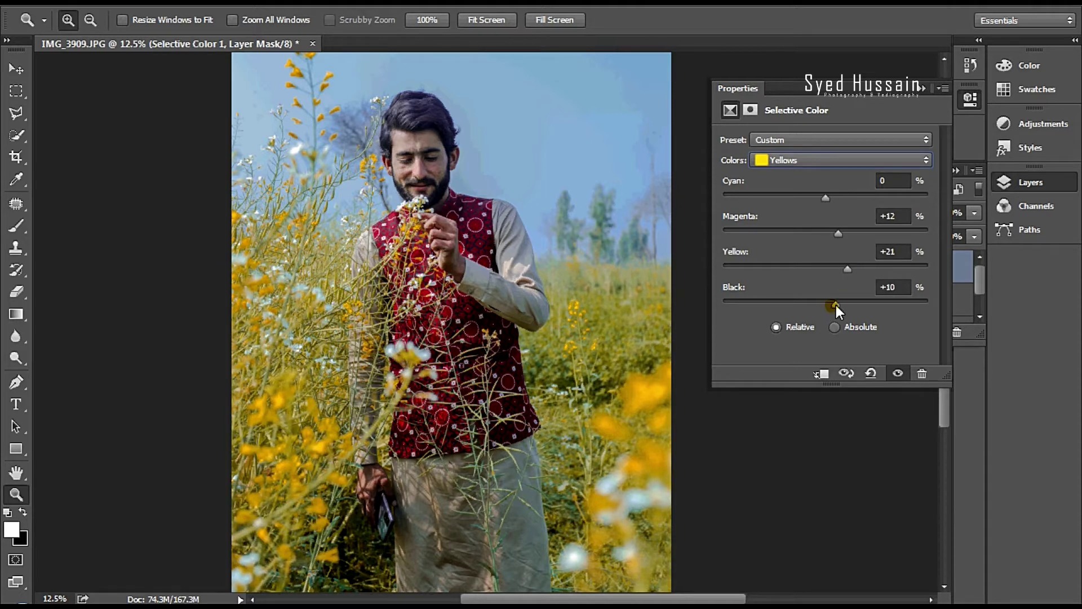
{"action": "mouse_move", "coordinate": [825, 198]}
{"action": "left_mouse_down"}
{"action": "mouse_move", "coordinate": [844, 198]}
{"action": "mouse_move", "coordinate": [797, 204]}
{"action": "mouse_move", "coordinate": [835, 205]}
{"action": "left_mouse_up"}
Set the Greens range to Cyan +6, Magenta +50, Yellow +22, Black +45
{"action": "left_click", "coordinate": [820, 160]}
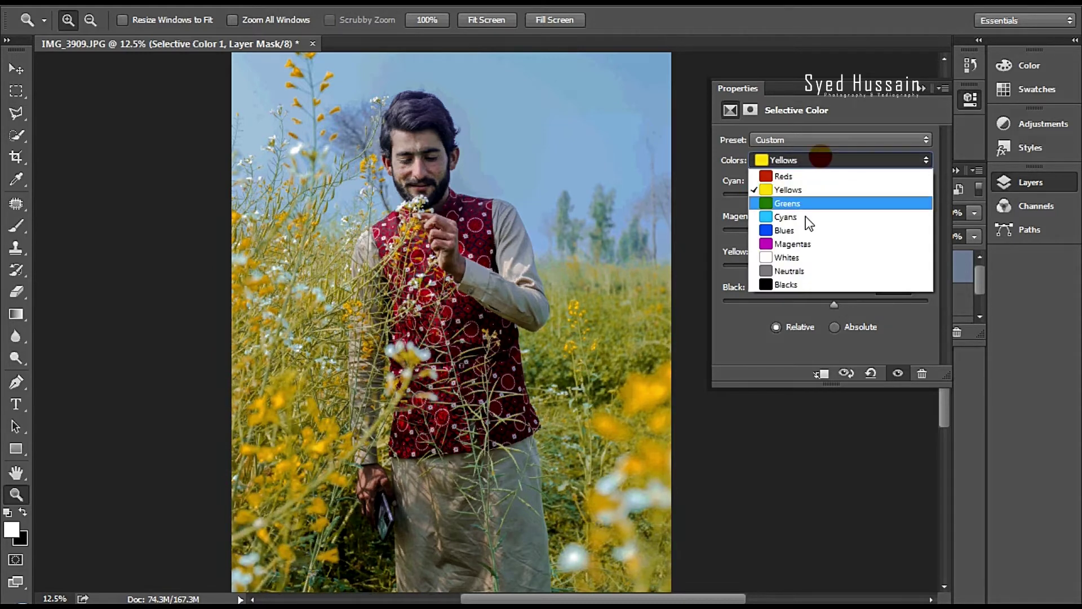
{"action": "left_click", "coordinate": [797, 204]}
{"action": "mouse_move", "coordinate": [793, 266]}
{"action": "left_mouse_down"}
{"action": "mouse_move", "coordinate": [848, 266]}
{"action": "mouse_move", "coordinate": [854, 236]}
{"action": "mouse_move", "coordinate": [777, 236]}
{"action": "left_mouse_up"}
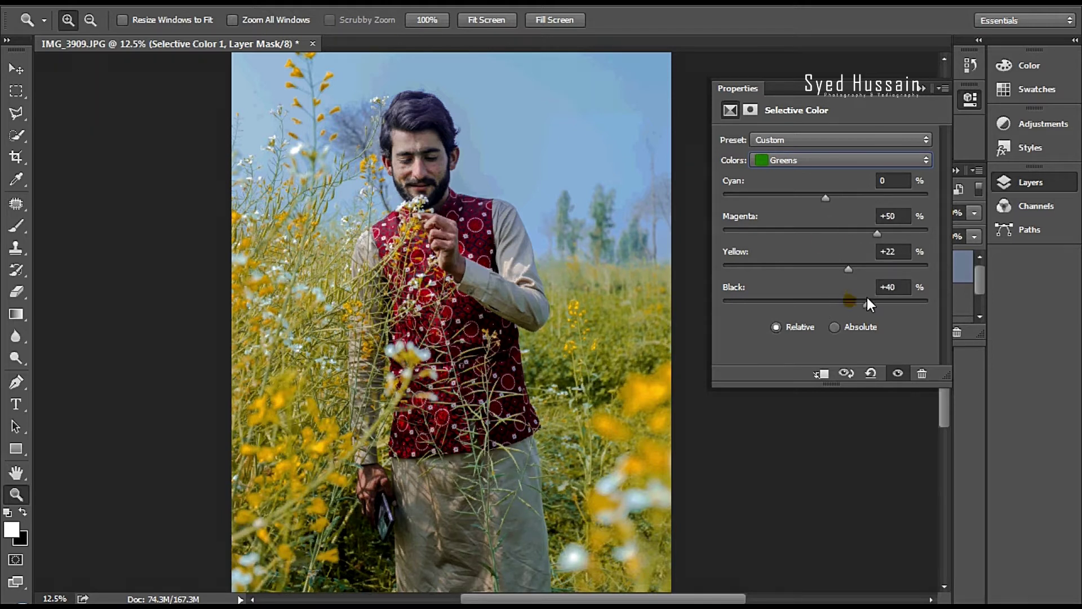
{"action": "left_click_drag", "start_coordinate": [868, 299], "coordinate": [787, 305]}
Raise the black and adjust the yellow in the Blacks range
{"action": "left_click", "coordinate": [817, 140]}
{"action": "left_click", "coordinate": [806, 161]}
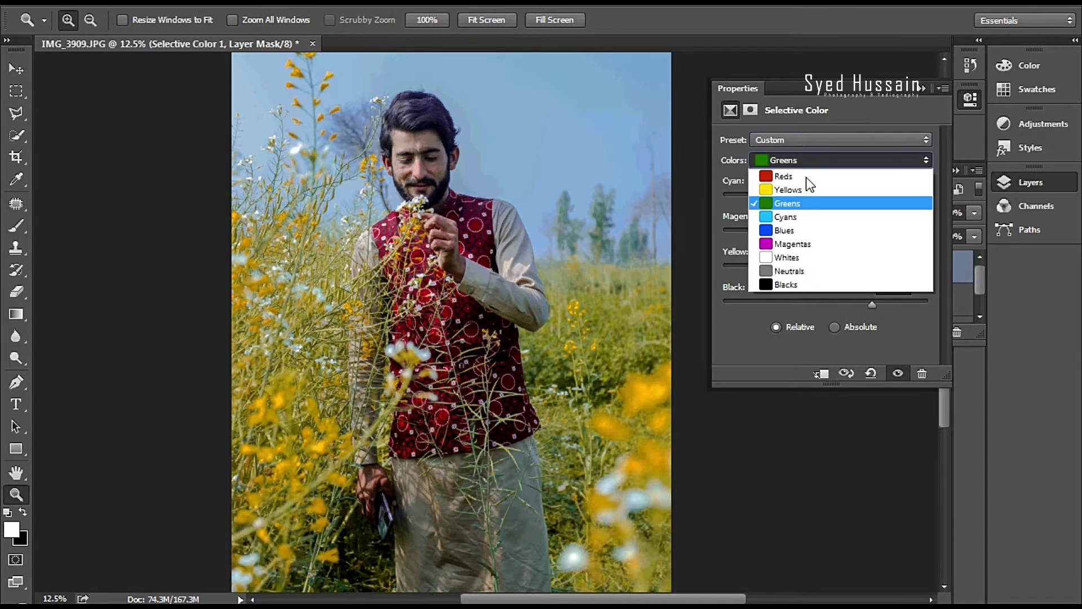
{"action": "left_click", "coordinate": [797, 285]}
{"action": "mouse_move", "coordinate": [826, 303]}
{"action": "left_mouse_down"}
{"action": "mouse_move", "coordinate": [844, 300]}
{"action": "mouse_move", "coordinate": [831, 302]}
{"action": "left_mouse_up"}
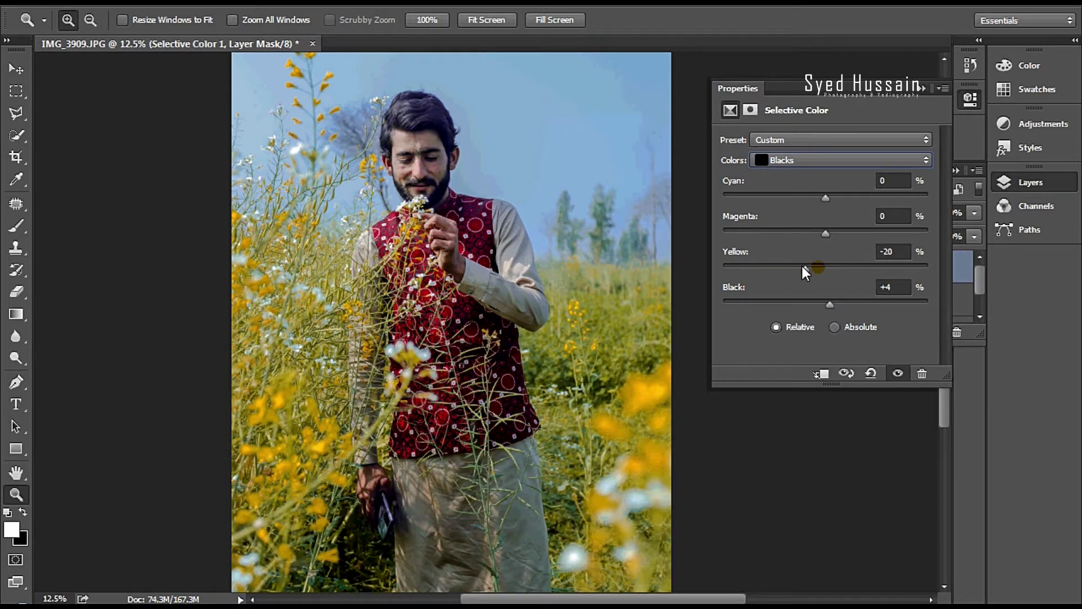
{"action": "left_click_drag", "start_coordinate": [803, 266], "coordinate": [830, 269]}
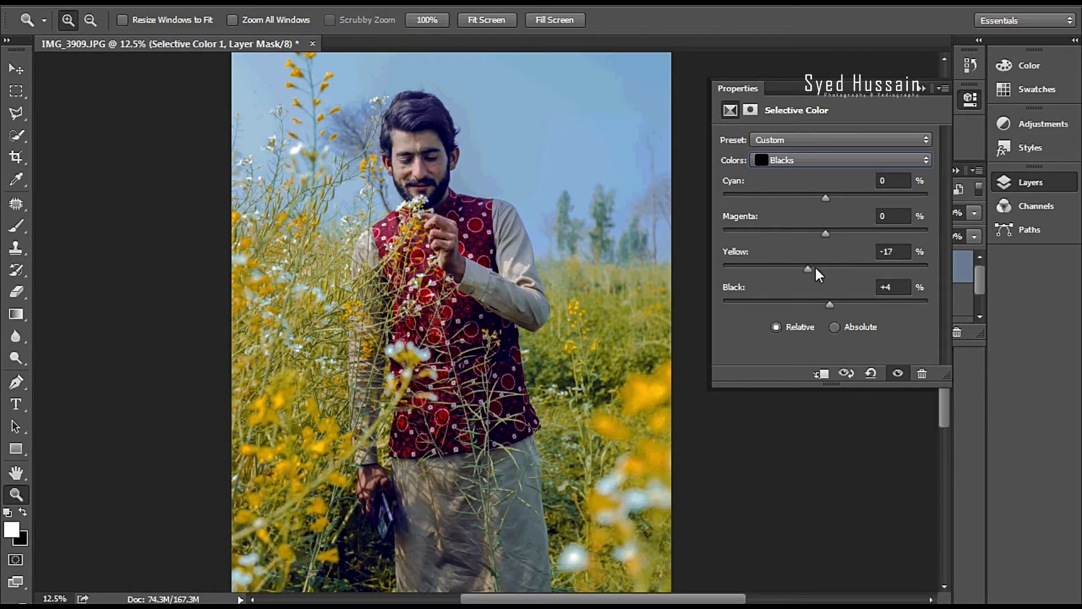
Set the Blues range to Cyan +16, Magenta +8, Yellow -29
{"action": "left_click", "coordinate": [787, 165]}
{"action": "left_click", "coordinate": [807, 226]}
{"action": "left_click_drag", "start_coordinate": [824, 270], "coordinate": [852, 266]}
{"action": "mouse_move", "coordinate": [799, 237]}
{"action": "left_mouse_down"}
{"action": "mouse_move", "coordinate": [872, 237]}
{"action": "mouse_move", "coordinate": [835, 238]}
{"action": "left_mouse_up"}
Set Cyans to Cyan +7, Magenta -33, Yellow +14, then hide Selective Color 1 to compare
{"action": "left_click", "coordinate": [828, 160]}
{"action": "left_click", "coordinate": [813, 216]}
{"action": "left_click_drag", "start_coordinate": [796, 268], "coordinate": [793, 268]}
{"action": "mouse_move", "coordinate": [857, 233]}
{"action": "left_mouse_down"}
{"action": "mouse_move", "coordinate": [793, 233]}
{"action": "mouse_move", "coordinate": [841, 270]}
{"action": "left_mouse_up"}
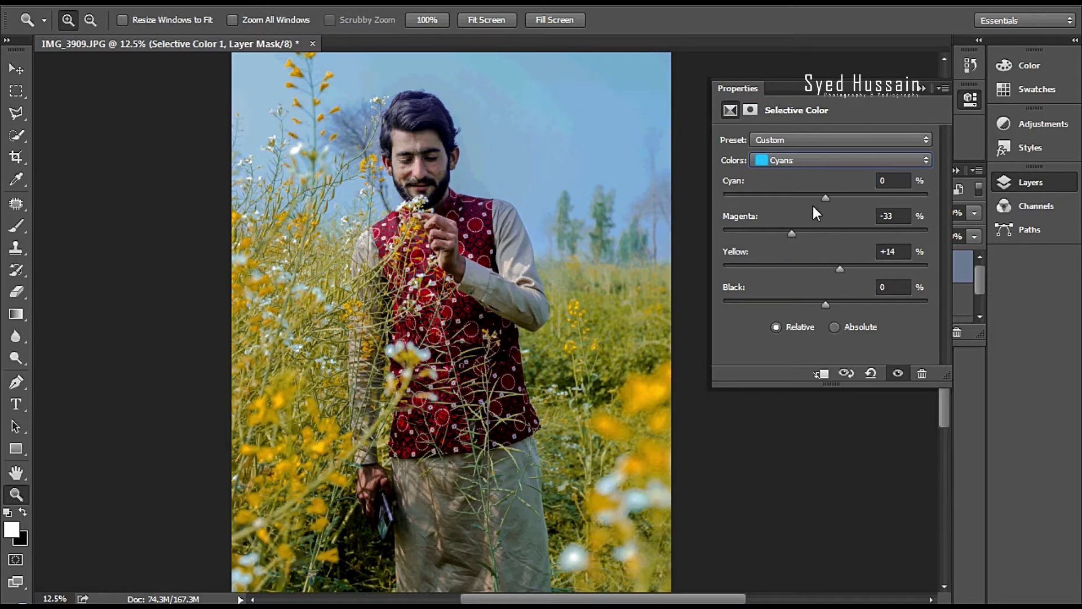
{"action": "left_click", "coordinate": [920, 88]}
{"action": "left_click", "coordinate": [795, 268]}
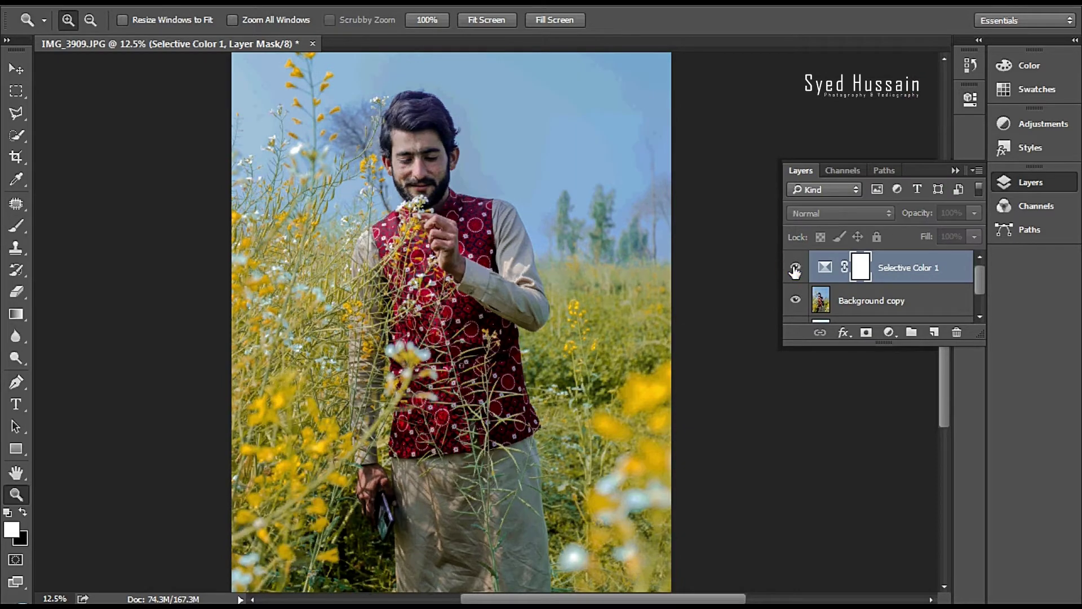
Toggle Selective Color 1 to compare, then zoom in on the man's face
{"action": "left_click", "coordinate": [795, 268]}
{"action": "left_click", "coordinate": [795, 269]}
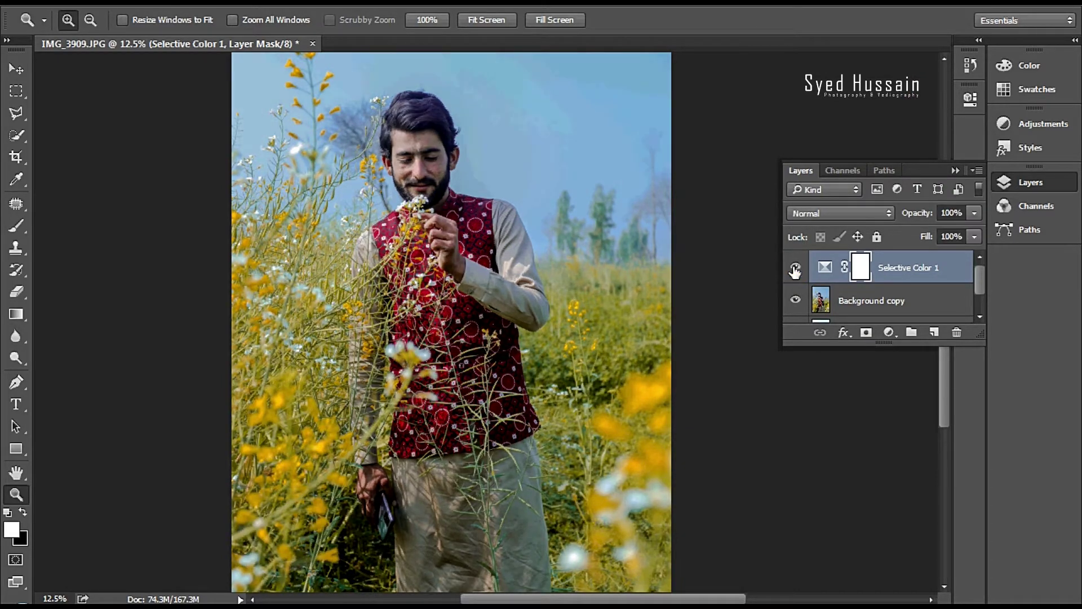
{"action": "left_click", "coordinate": [489, 259]}
{"action": "mouse_move", "coordinate": [358, 123]}
{"action": "left_mouse_down"}
{"action": "mouse_move", "coordinate": [443, 269]}
{"action": "mouse_move", "coordinate": [419, 264]}
{"action": "left_mouse_up"}
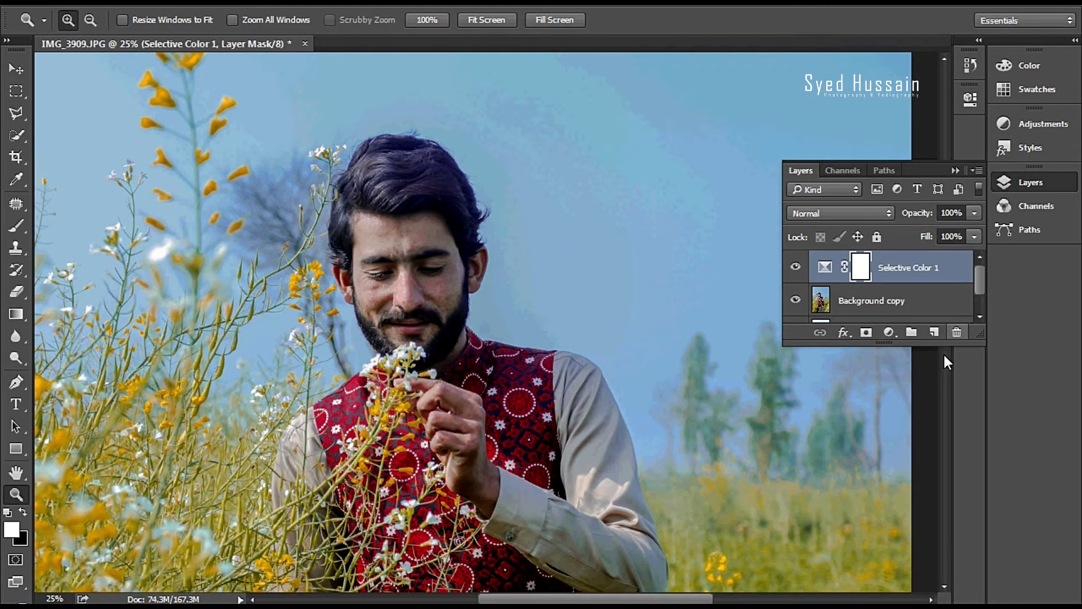
{"action": "left_click_drag", "start_coordinate": [942, 348], "coordinate": [945, 420]}
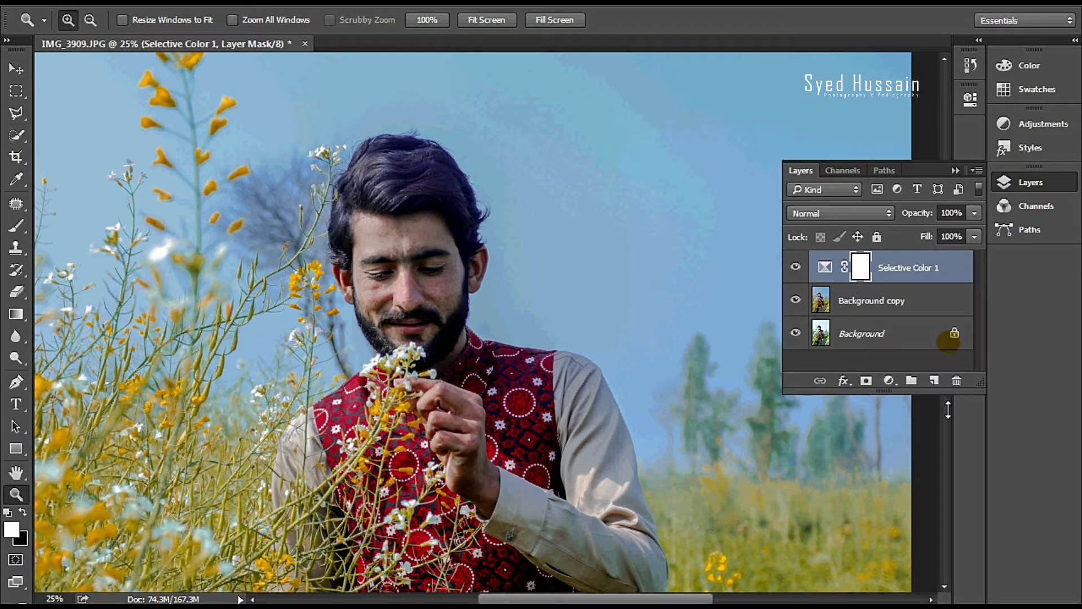
Merge Background copy and Selective Color 1 into one layer
{"action": "left_click", "coordinate": [899, 302], "text": "ctrl"}
{"action": "right_click", "coordinate": [886, 310]}
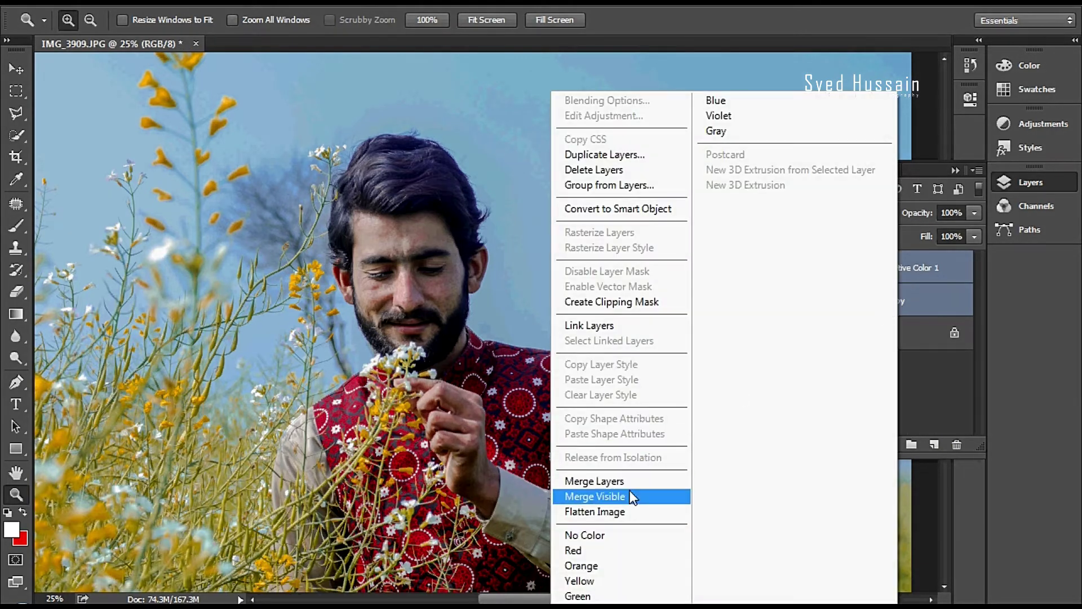
{"action": "left_click", "coordinate": [615, 482]}
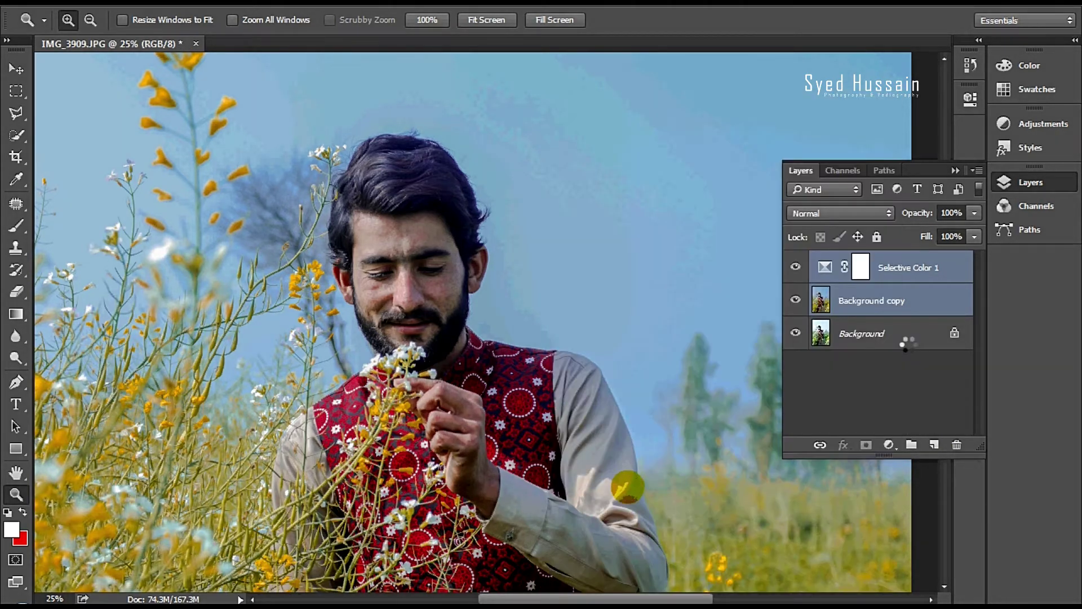
{"action": "left_click", "coordinate": [889, 445]}
Add Selective Color 2: Magentas at Magenta +39, Yellow +100, Black +51; Cyans at Yellow +47
{"action": "left_click", "coordinate": [901, 440]}
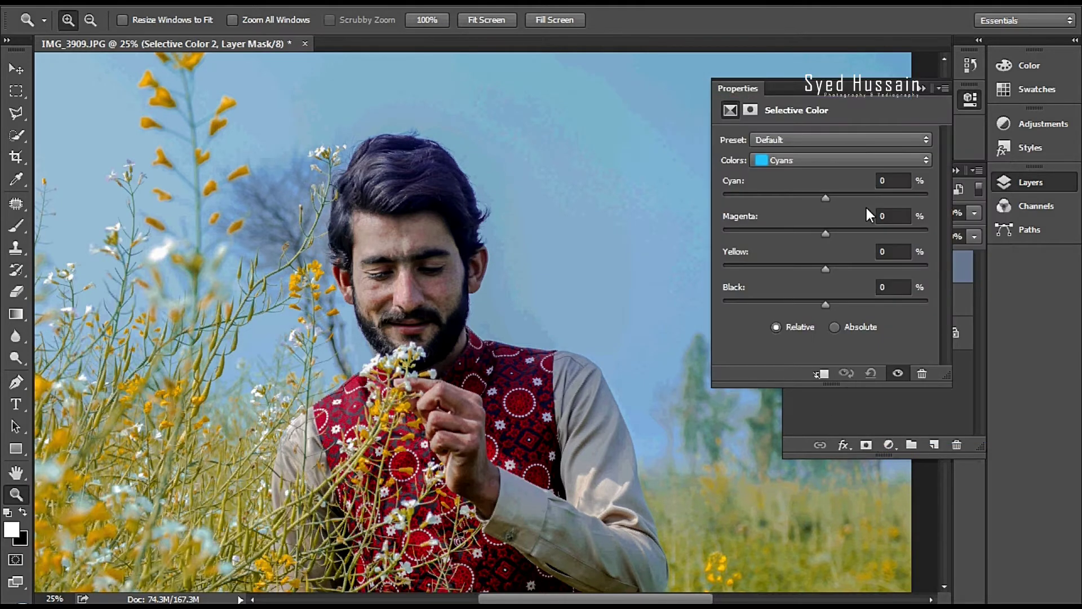
{"action": "left_click", "coordinate": [813, 161]}
{"action": "left_click", "coordinate": [791, 243]}
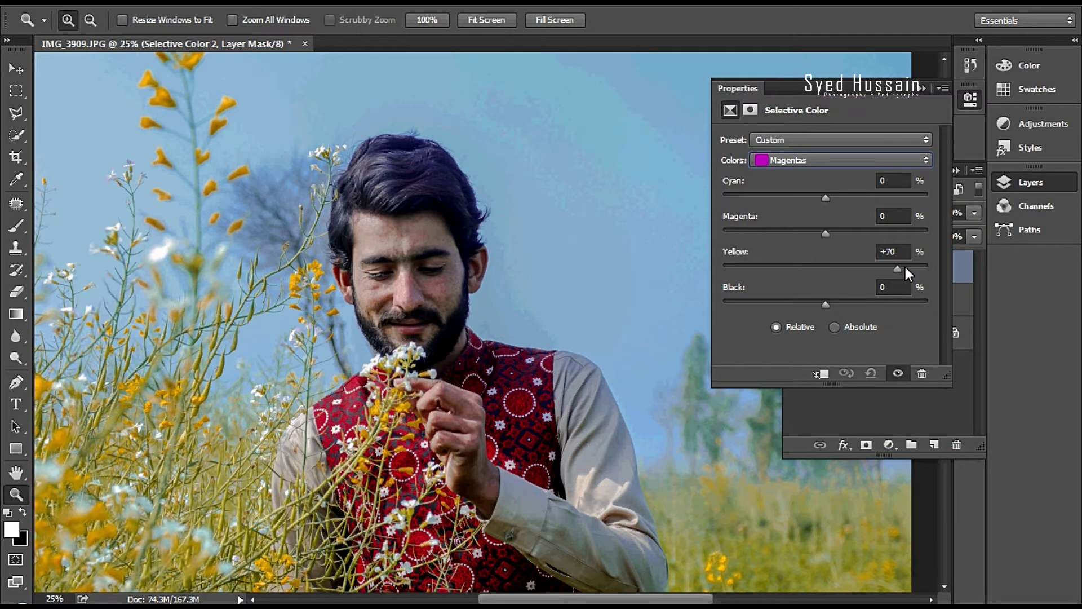
{"action": "left_click_drag", "start_coordinate": [896, 273], "coordinate": [894, 273]}
{"action": "mouse_move", "coordinate": [868, 231]}
{"action": "left_mouse_down"}
{"action": "mouse_move", "coordinate": [774, 231]}
{"action": "mouse_move", "coordinate": [866, 232]}
{"action": "left_mouse_up"}
{"action": "left_click_drag", "start_coordinate": [796, 277], "coordinate": [768, 274]}
{"action": "left_click_drag", "start_coordinate": [826, 304], "coordinate": [883, 302]}
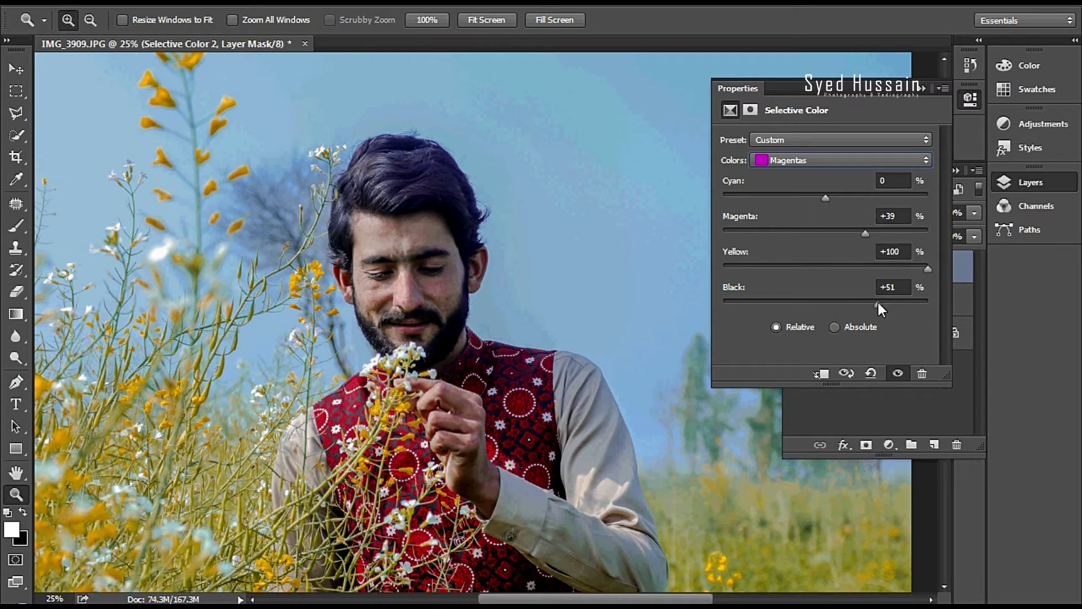
{"action": "left_click", "coordinate": [830, 161]}
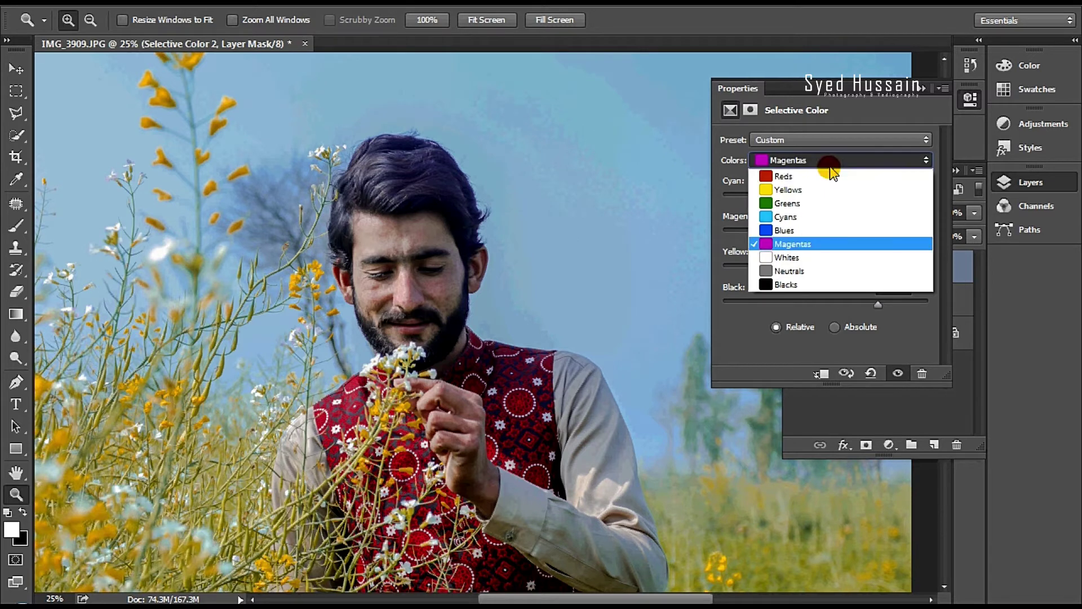
{"action": "left_click", "coordinate": [791, 221]}
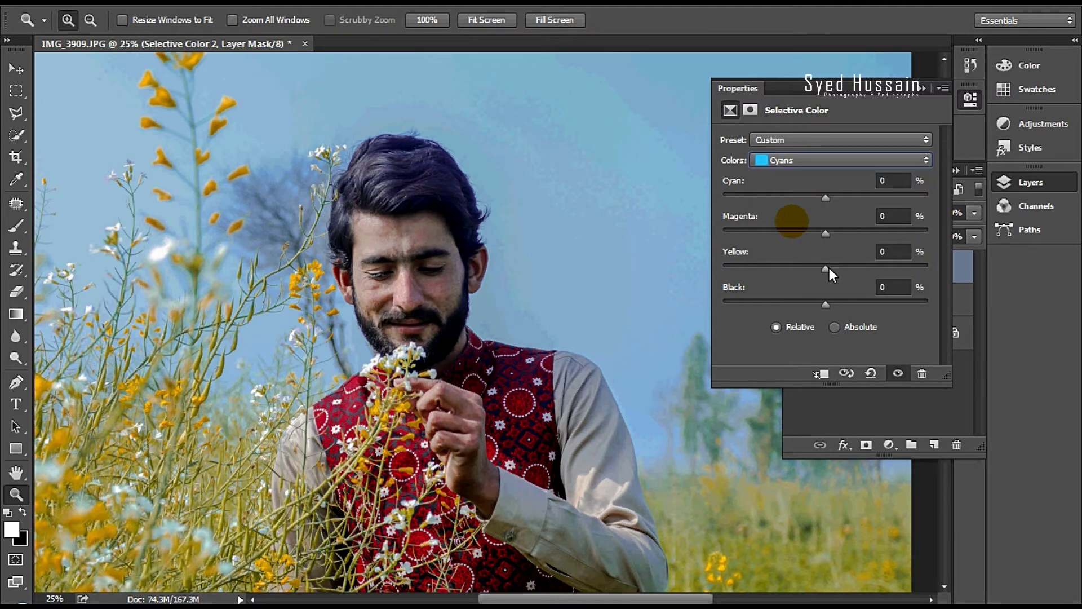
{"action": "left_click_drag", "start_coordinate": [826, 268], "coordinate": [885, 271]}
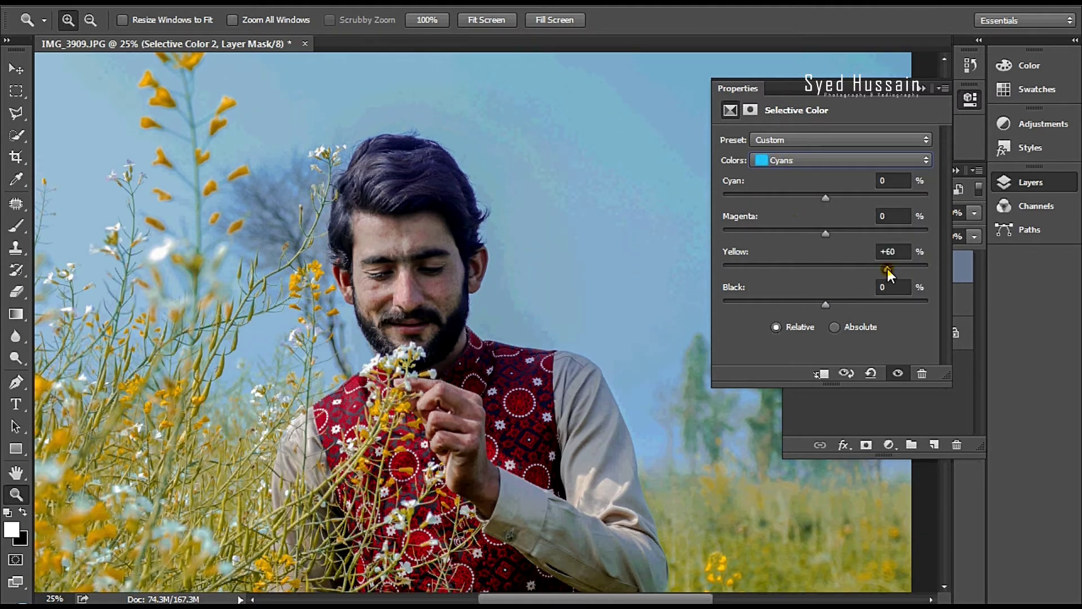
Merge Selective Color 2 into the image layer below
{"action": "left_click", "coordinate": [921, 89]}
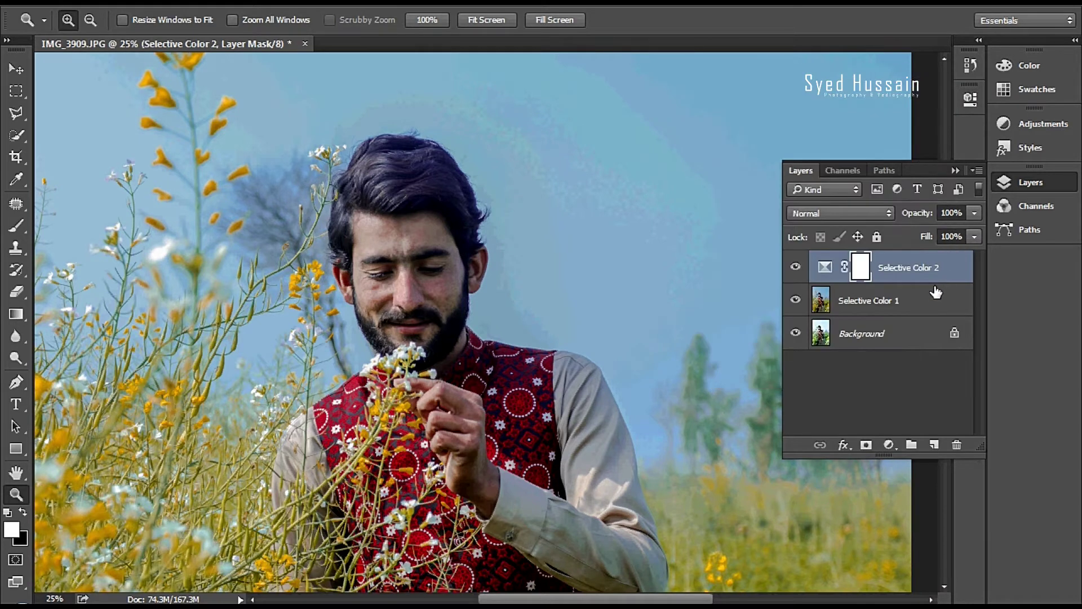
{"action": "left_click", "coordinate": [905, 305], "text": "shift"}
{"action": "right_click", "coordinate": [903, 308]}
{"action": "left_click", "coordinate": [657, 482]}
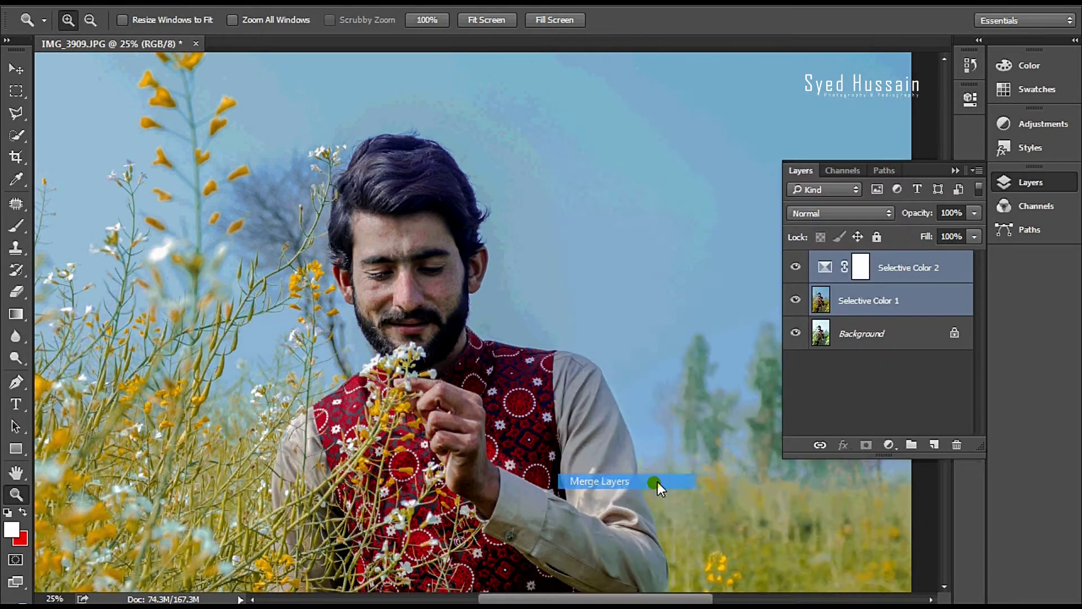
{"action": "left_click", "coordinate": [899, 445]}
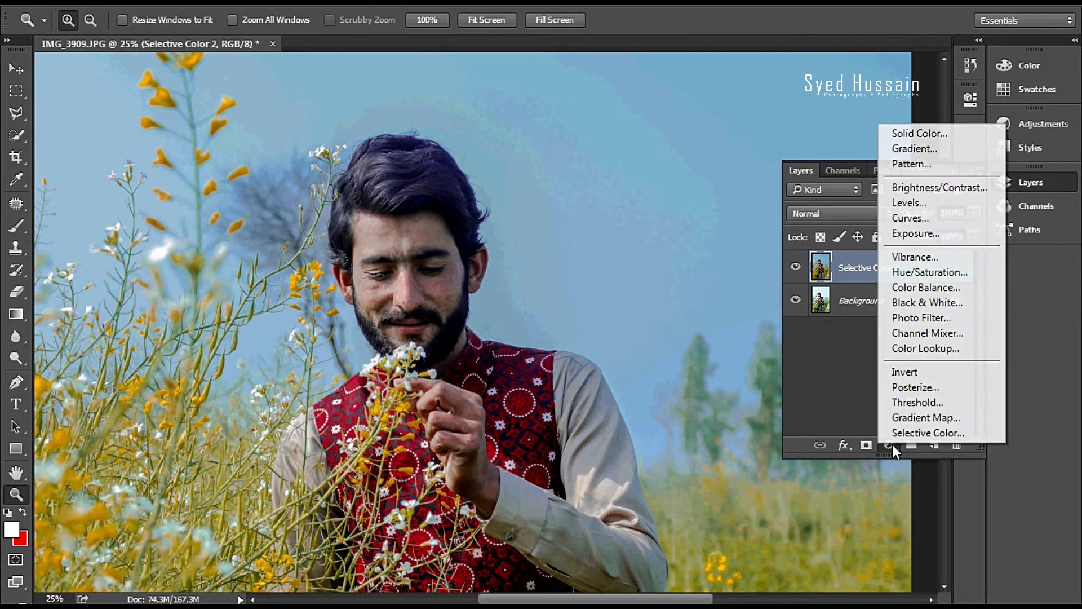
Add a Hue/Saturation adjustment and boost Yellows saturation by sampling the flowers
{"action": "left_click", "coordinate": [917, 272]}
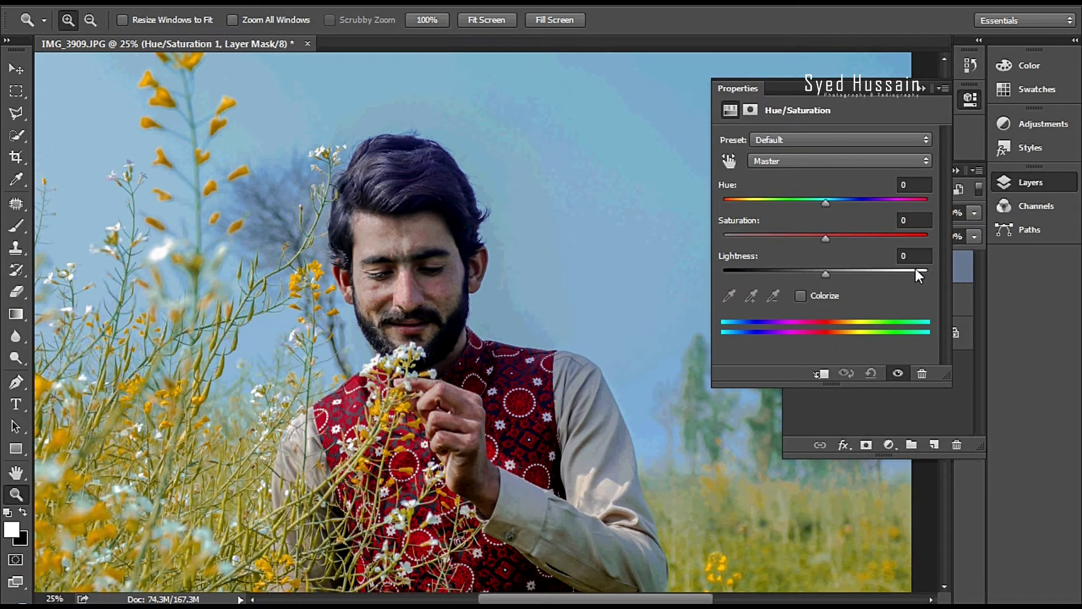
{"action": "key", "text": "ctrl+0"}
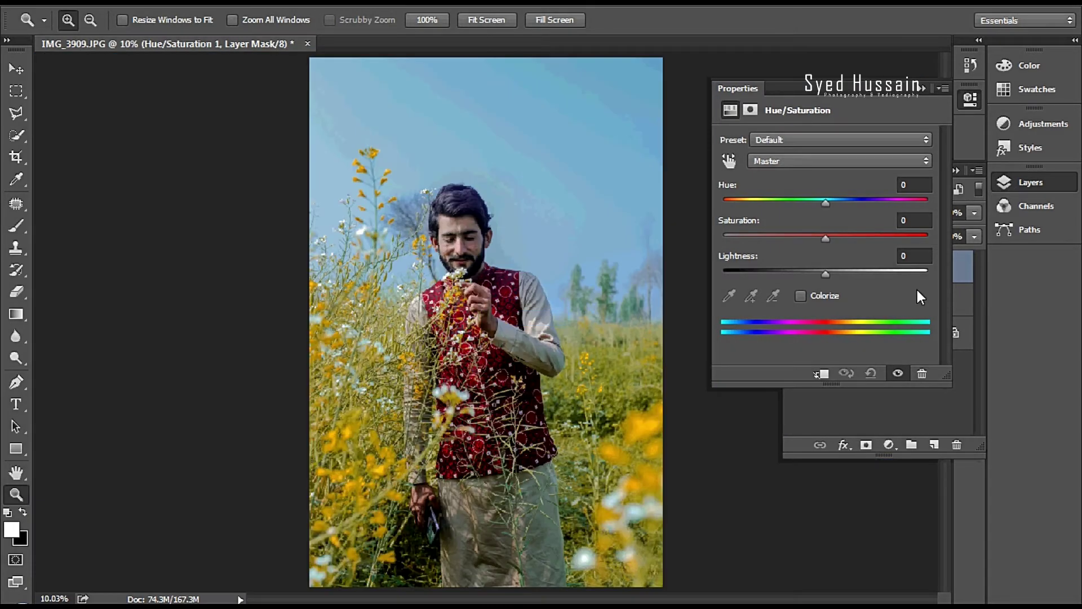
{"action": "left_click", "coordinate": [803, 161]}
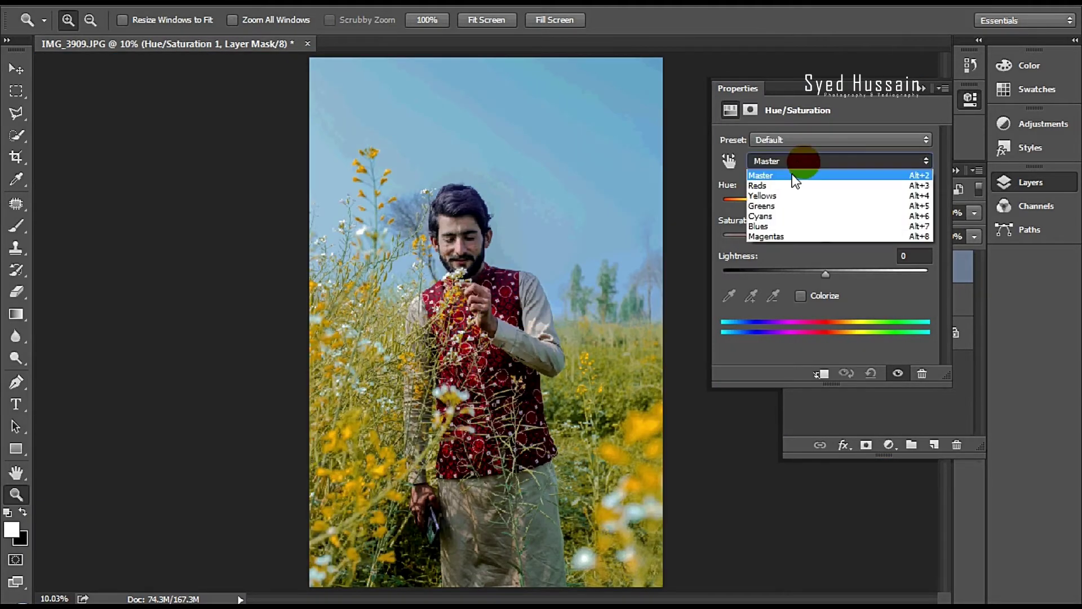
{"action": "left_click", "coordinate": [759, 217]}
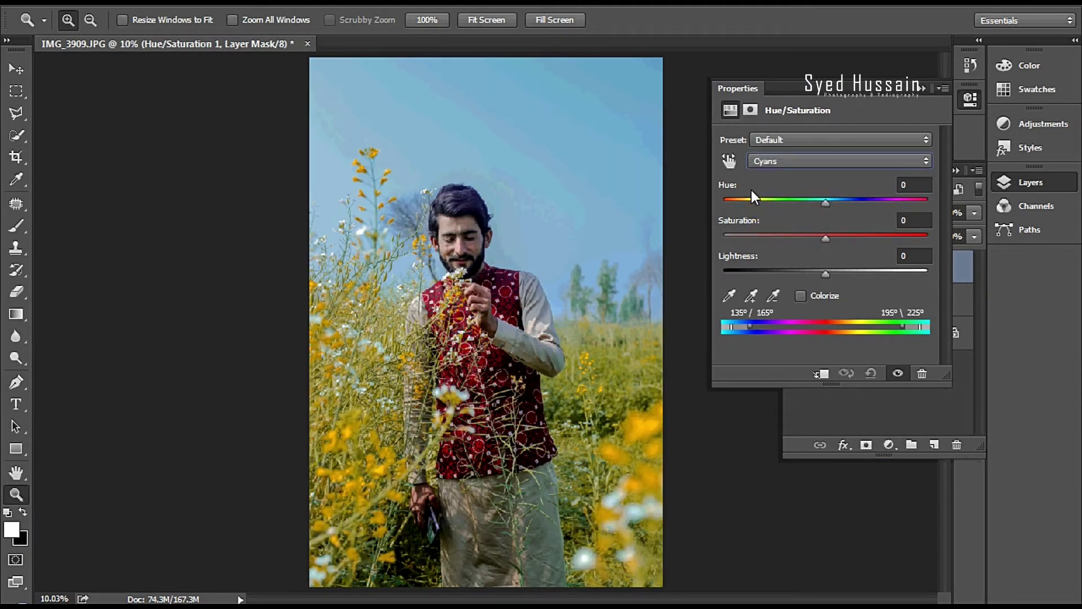
{"action": "left_click", "coordinate": [729, 160]}
{"action": "left_click", "coordinate": [356, 420]}
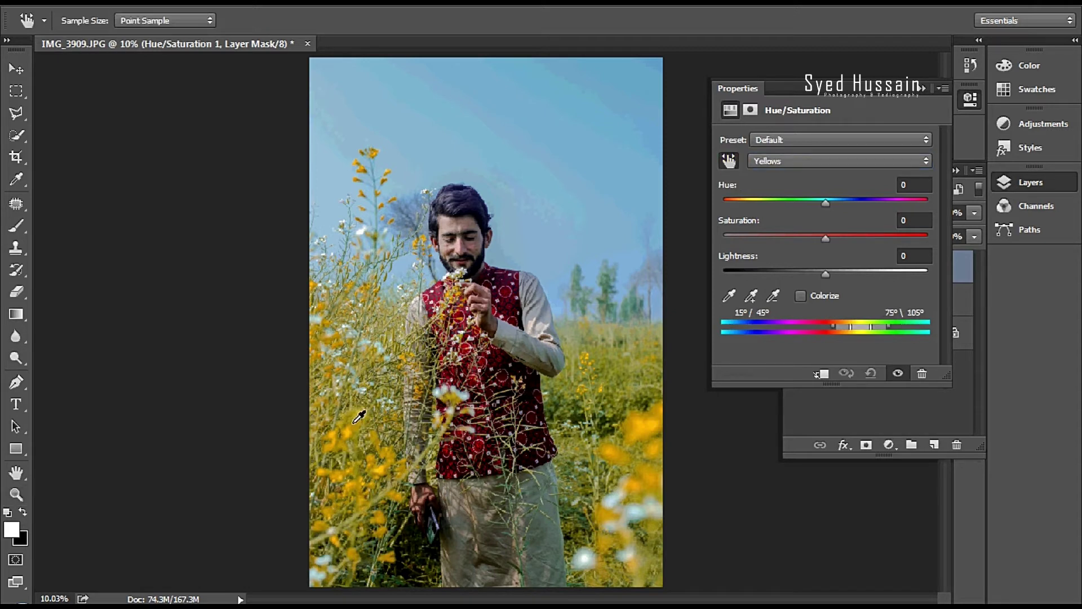
{"action": "left_click_drag", "start_coordinate": [836, 238], "coordinate": [842, 238]}
Raise Cyans saturation to +31 with a slight hue nudge
{"action": "left_click", "coordinate": [775, 162]}
{"action": "left_click", "coordinate": [778, 225]}
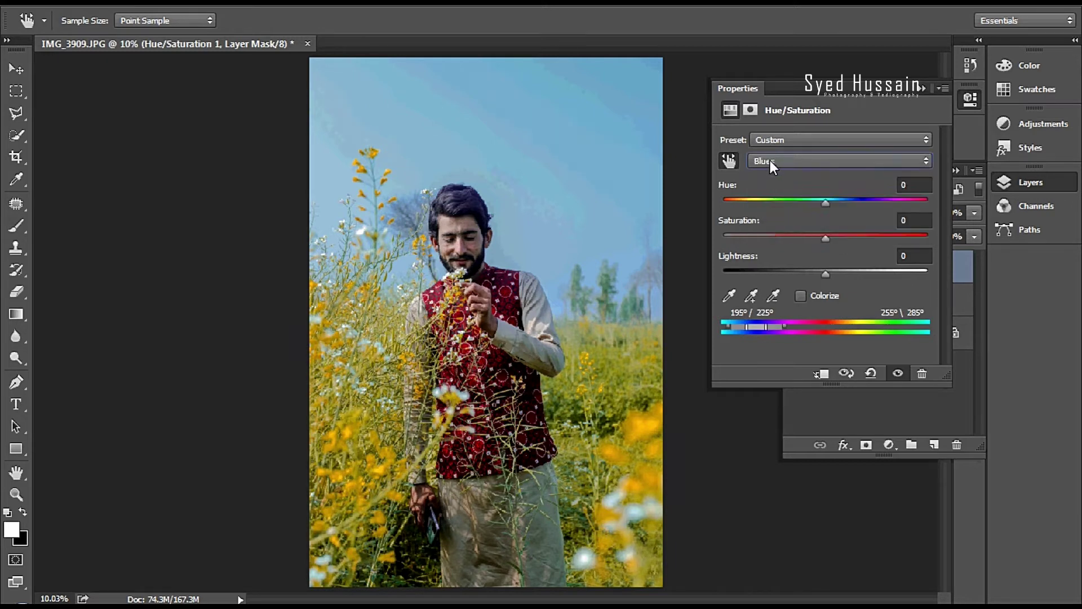
{"action": "left_click", "coordinate": [767, 161]}
{"action": "left_click", "coordinate": [770, 215]}
{"action": "left_click", "coordinate": [622, 384]}
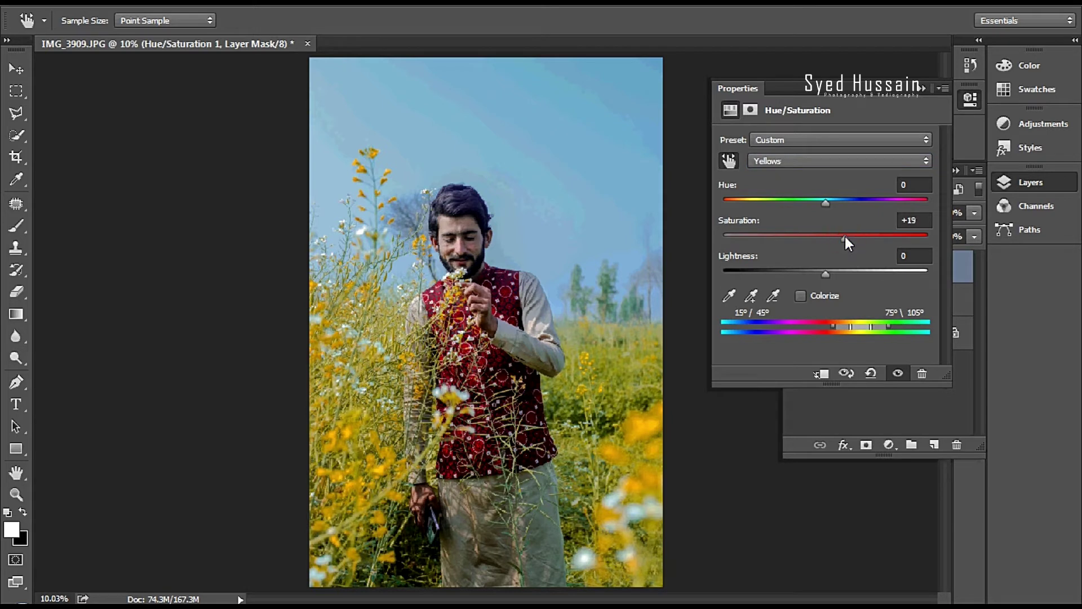
{"action": "left_click", "coordinate": [786, 161]}
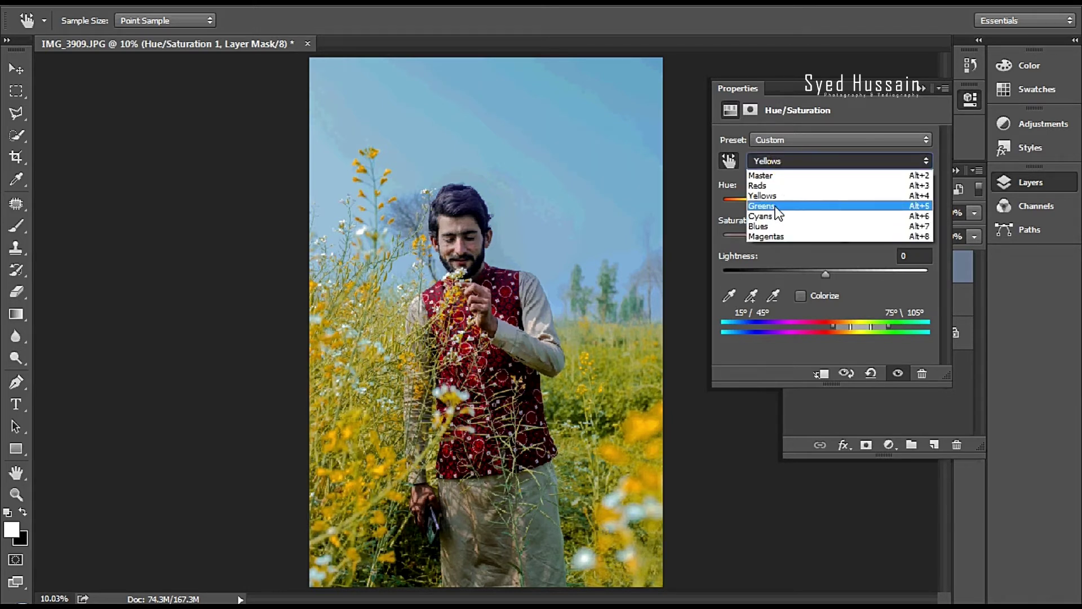
{"action": "left_click", "coordinate": [764, 215]}
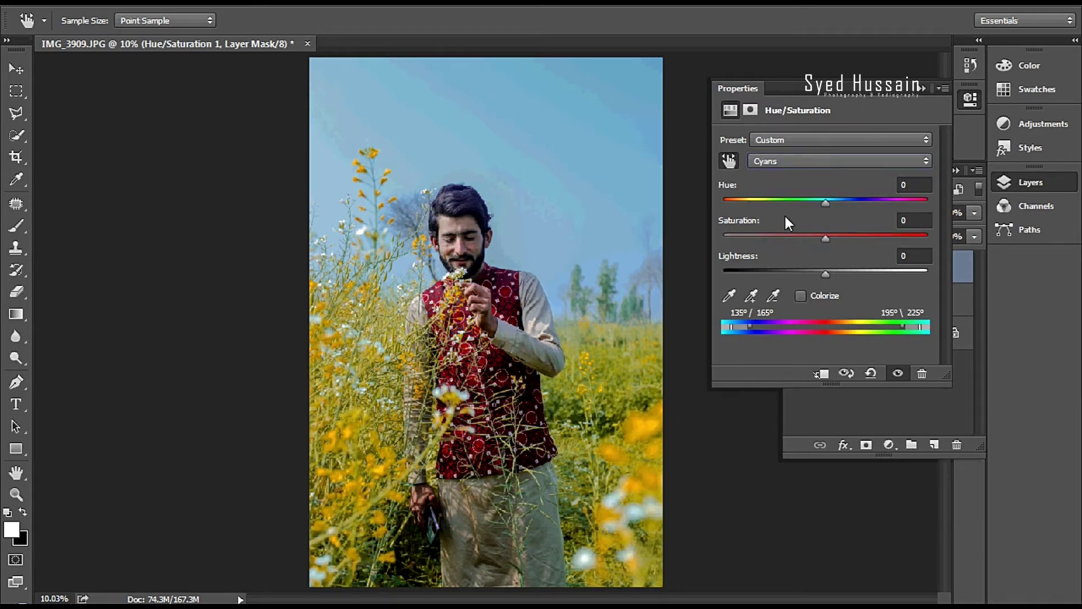
{"action": "left_click_drag", "start_coordinate": [847, 234], "coordinate": [864, 234]}
{"action": "left_click_drag", "start_coordinate": [826, 201], "coordinate": [824, 204]}
Raise Reds saturation to +11 and Master saturation to +7
{"action": "left_click", "coordinate": [817, 161]}
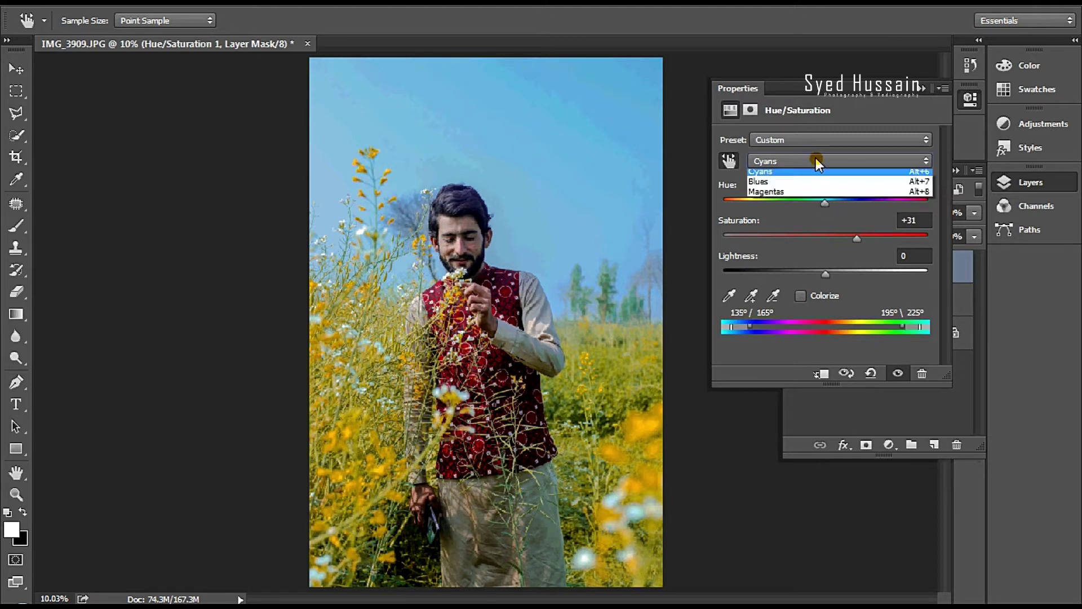
{"action": "left_click", "coordinate": [792, 186]}
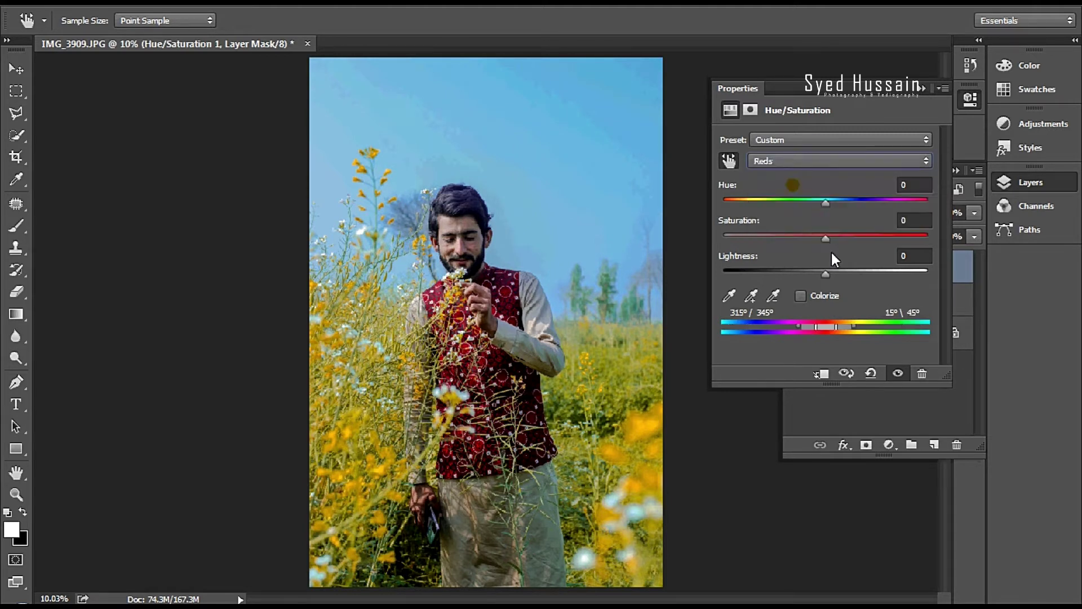
{"action": "left_click_drag", "start_coordinate": [826, 235], "coordinate": [836, 236]}
{"action": "left_click", "coordinate": [813, 161]}
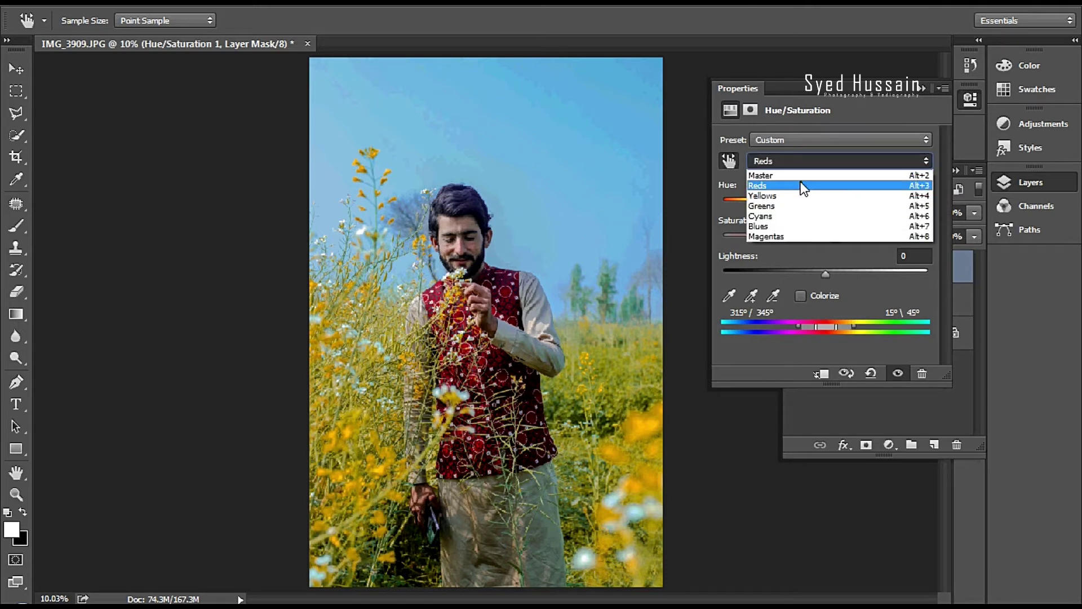
{"action": "left_click", "coordinate": [803, 175]}
{"action": "left_click_drag", "start_coordinate": [827, 238], "coordinate": [833, 237]}
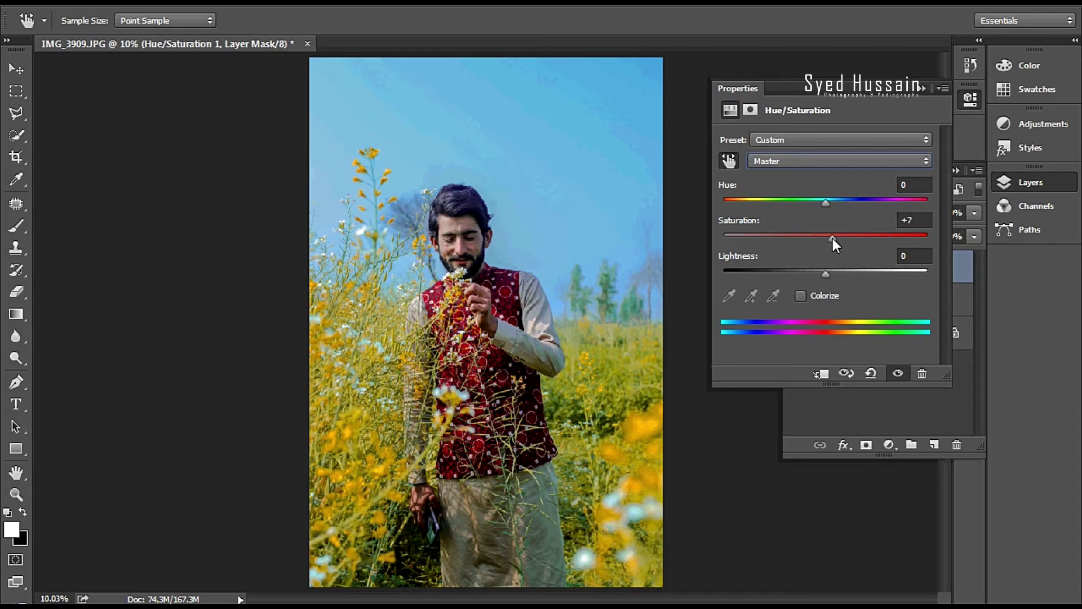
Compare Hue/Saturation 1 on and off, then merge Selective Color 2 into it
{"action": "left_click", "coordinate": [923, 88]}
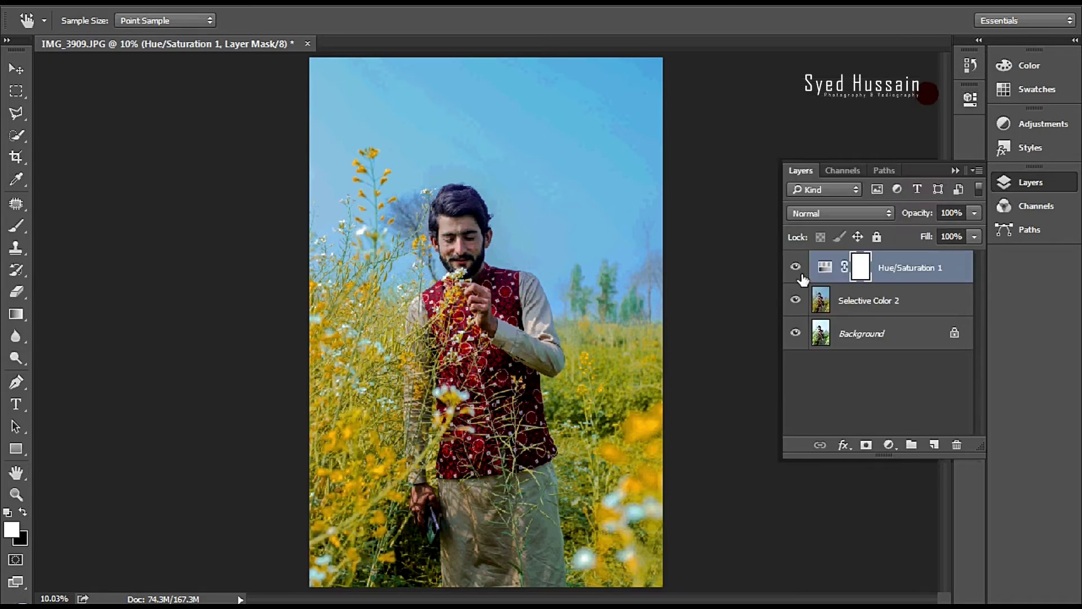
{"action": "left_click", "coordinate": [796, 268]}
{"action": "left_click", "coordinate": [797, 268]}
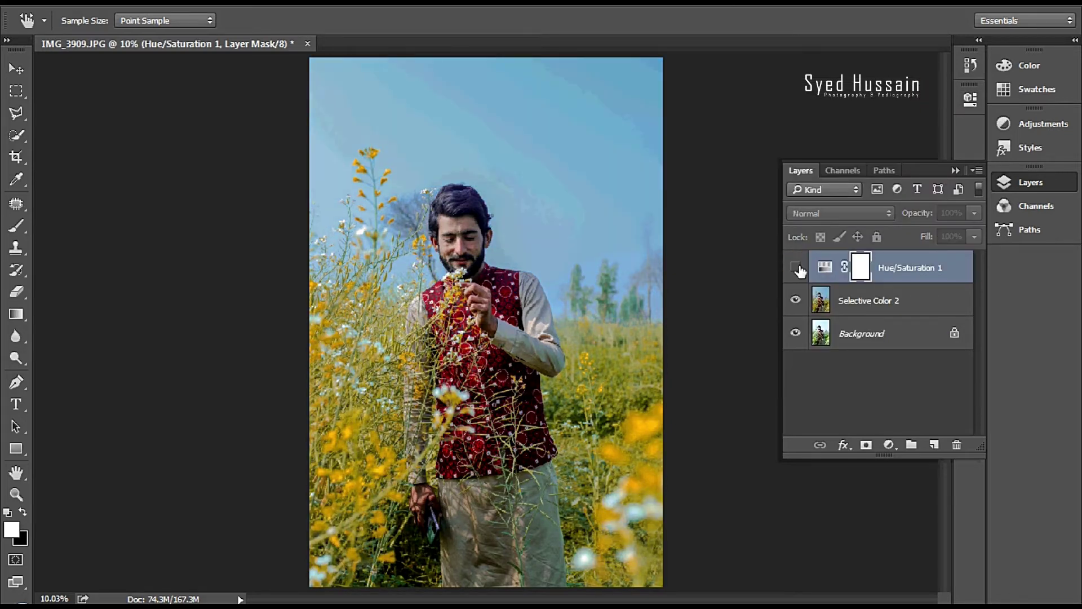
{"action": "left_click", "coordinate": [901, 304], "text": "ctrl"}
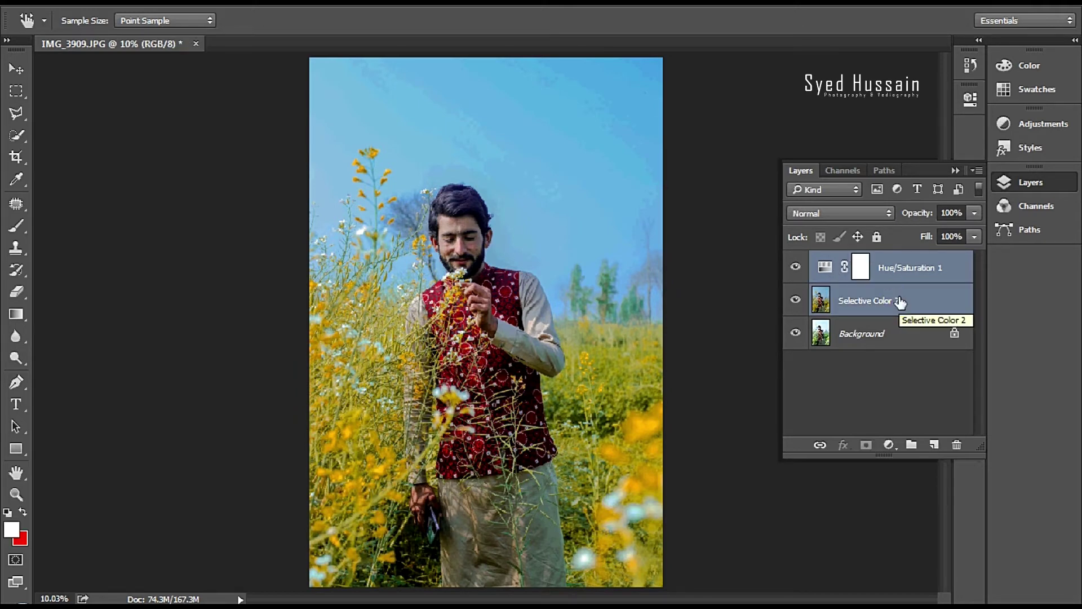
{"action": "right_click", "coordinate": [900, 303]}
{"action": "left_click", "coordinate": [595, 481]}
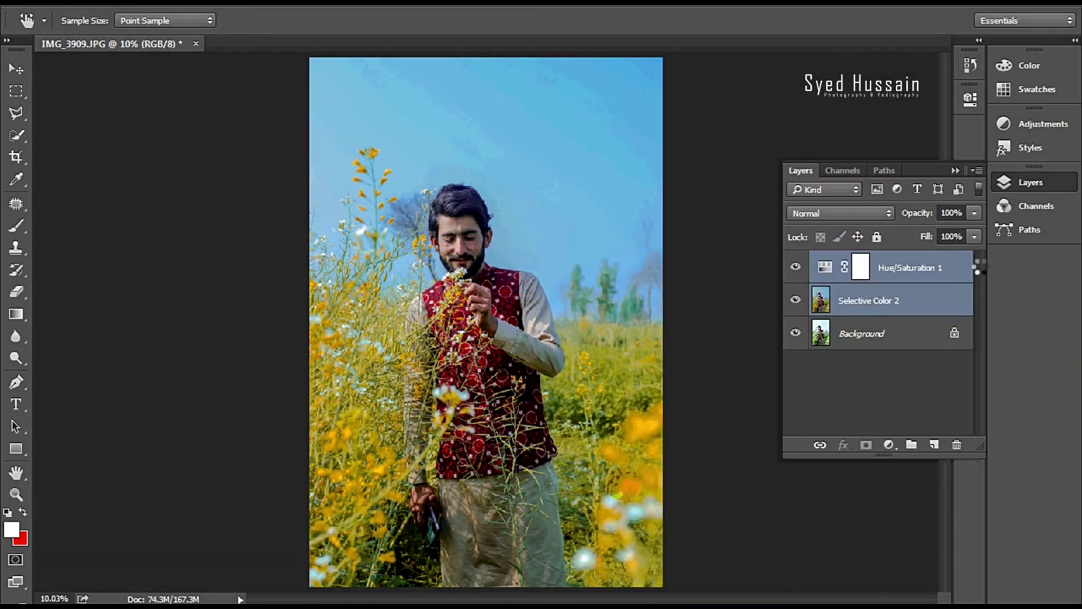
Merge the adjustments into the Background and duplicate it as Background copy
{"action": "left_click", "coordinate": [938, 300], "text": "ctrl"}
{"action": "right_click", "coordinate": [919, 299]}
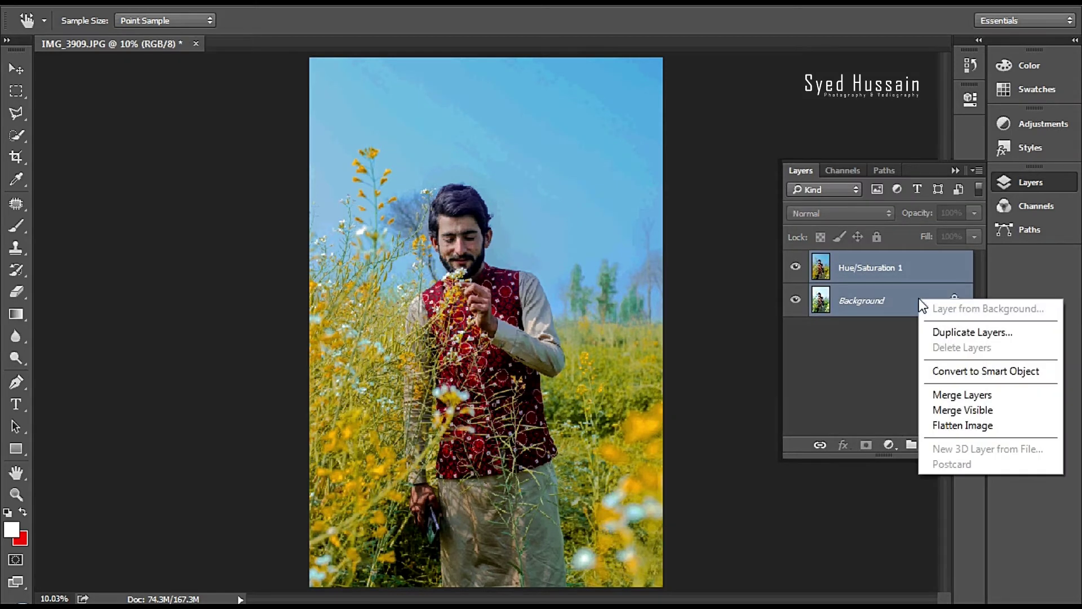
{"action": "left_click", "coordinate": [956, 393]}
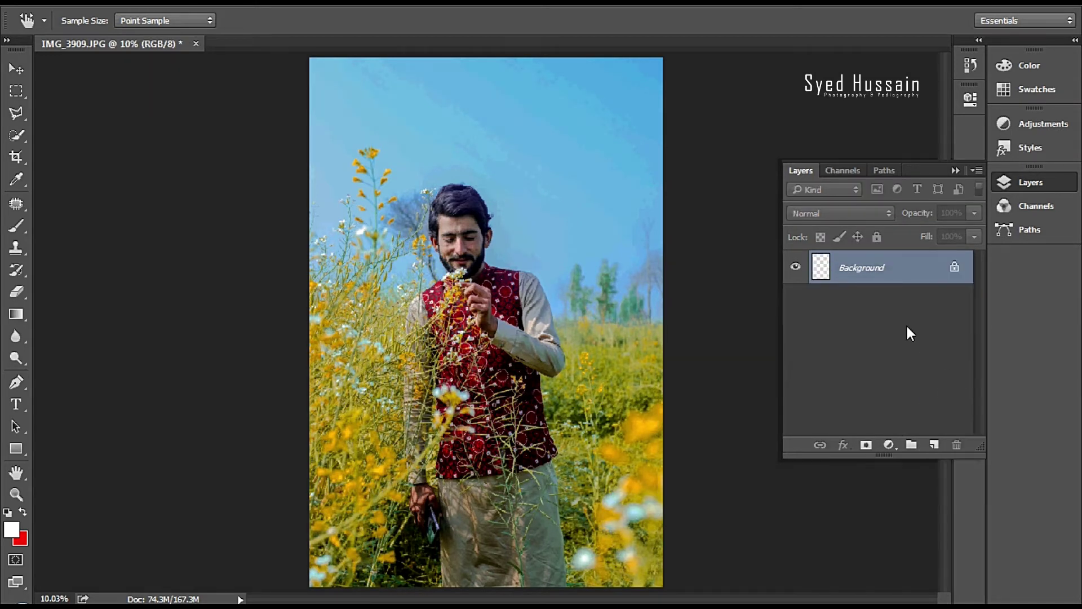
{"action": "left_click_drag", "start_coordinate": [909, 273], "coordinate": [935, 445]}
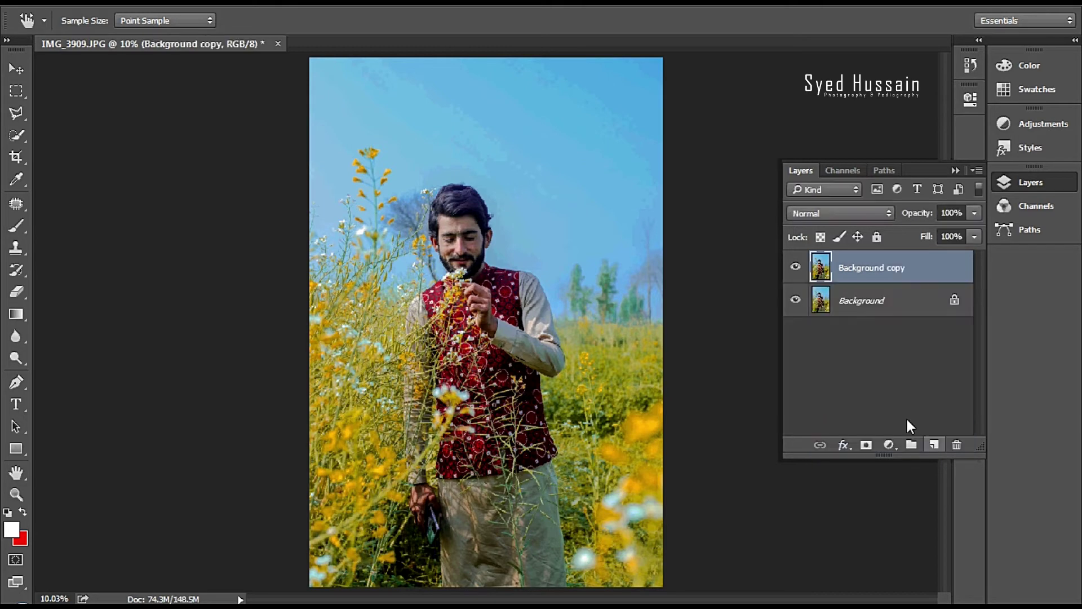
{"action": "left_click", "coordinate": [268, 3]}
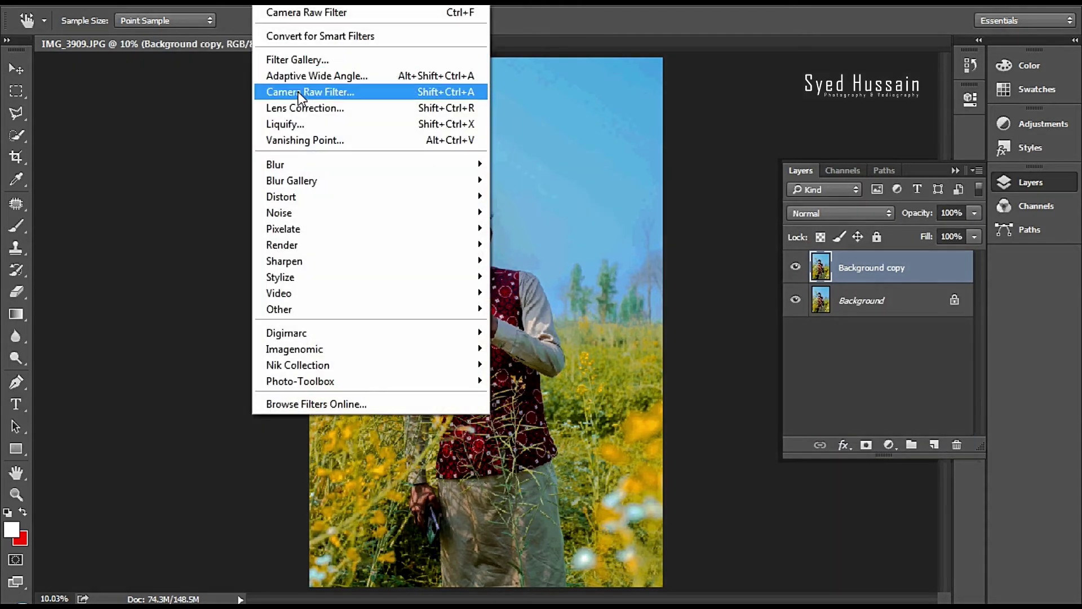
Apply Camera Raw to the copy, setting Highlights -31 and Blacks -14
{"action": "left_click", "coordinate": [280, 92]}
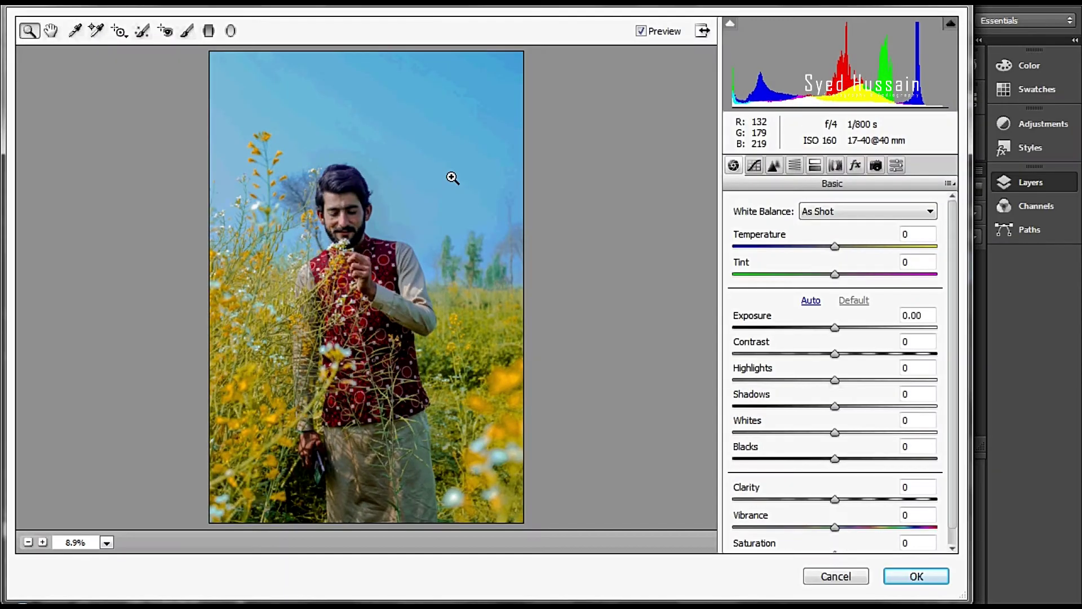
{"action": "left_click", "coordinate": [374, 281]}
{"action": "left_click", "coordinate": [355, 204]}
{"action": "left_click_drag", "start_coordinate": [398, 282], "coordinate": [391, 192]}
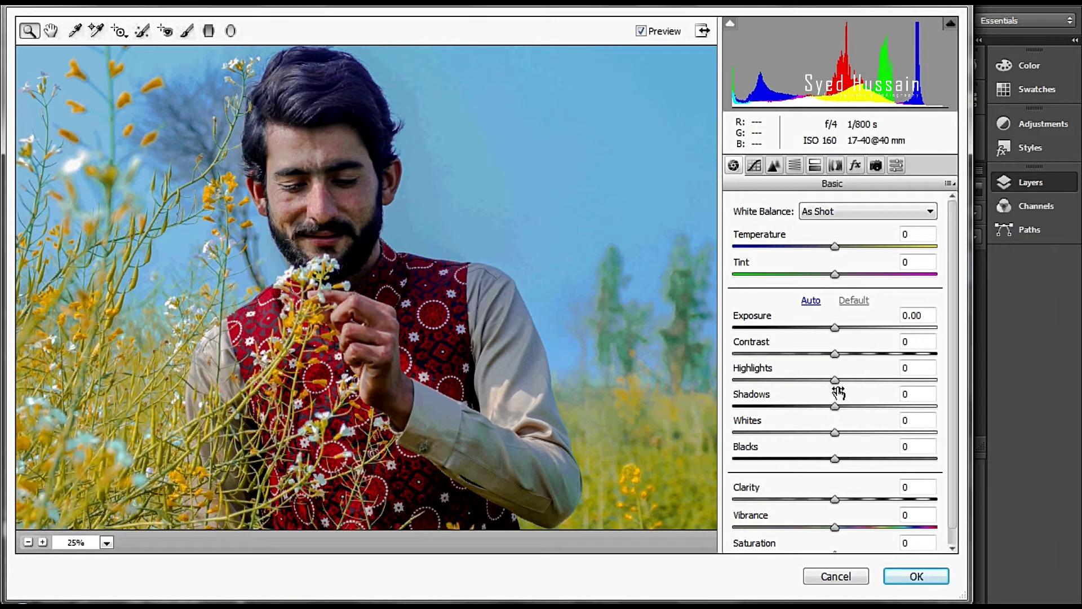
{"action": "left_click_drag", "start_coordinate": [835, 380], "coordinate": [804, 380]}
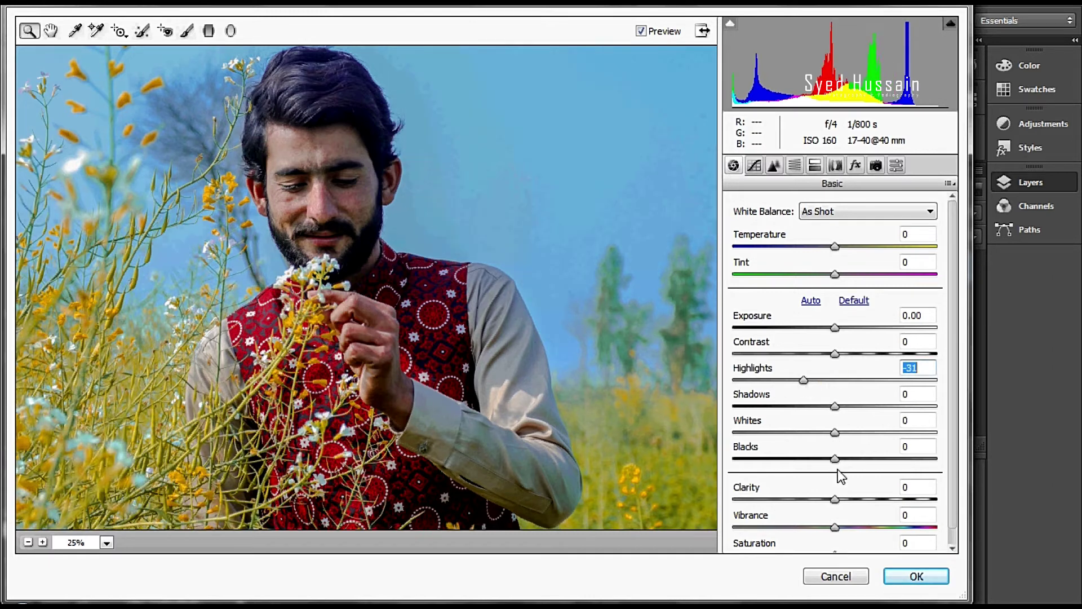
{"action": "mouse_move", "coordinate": [835, 459]}
{"action": "left_mouse_down"}
{"action": "mouse_move", "coordinate": [792, 460]}
{"action": "mouse_move", "coordinate": [823, 466]}
{"action": "left_mouse_up"}
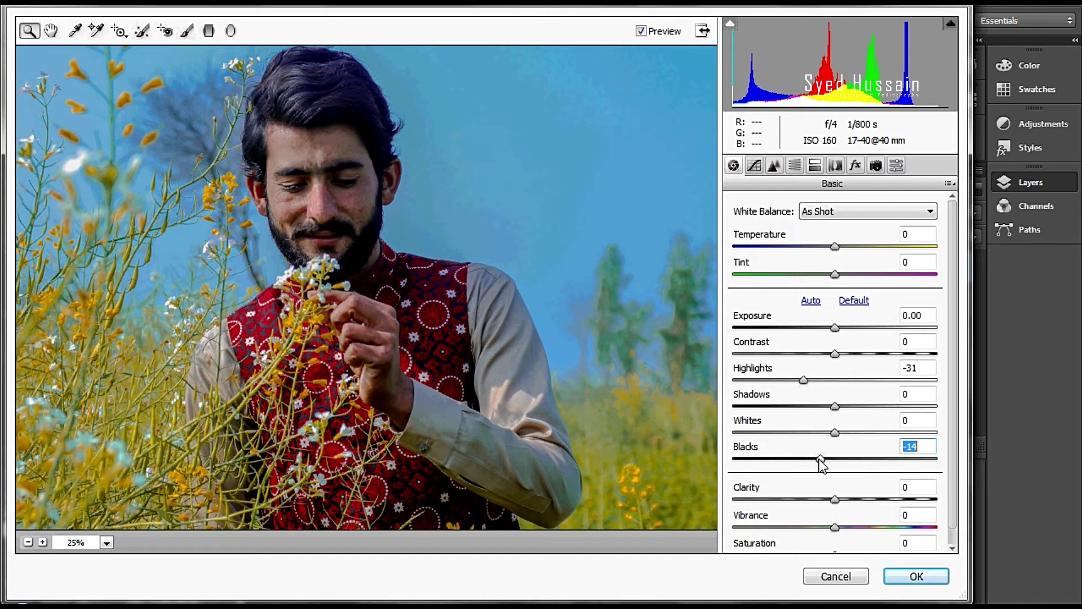
Lift Shadows to +43, set Whites -12, Clarity +7, Contrast -18, and adjust Temperature
{"action": "left_click", "coordinate": [445, 305], "text": "alt"}
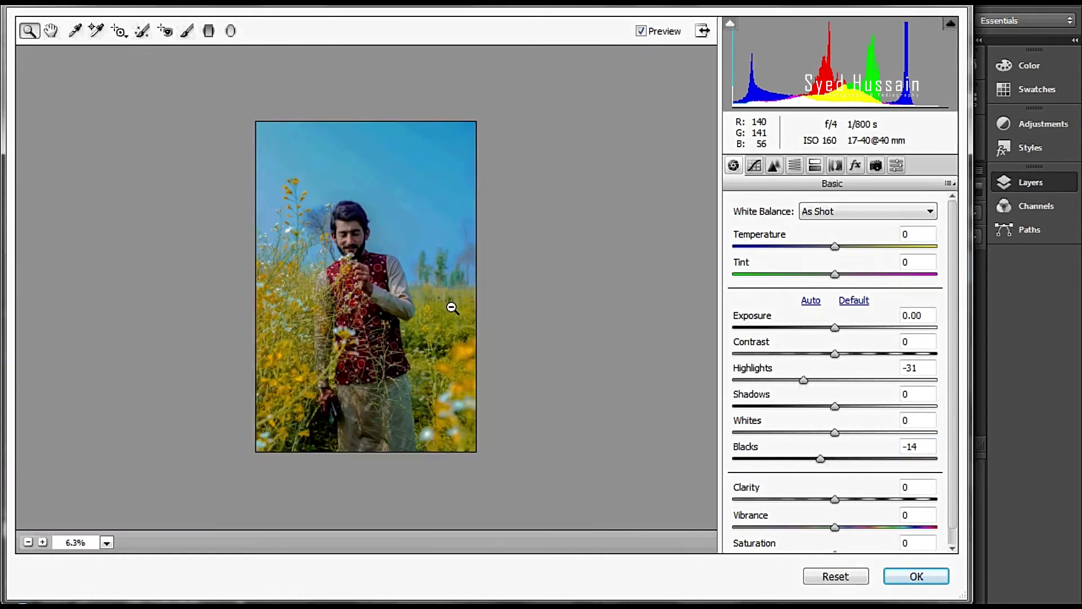
{"action": "left_click", "coordinate": [419, 309]}
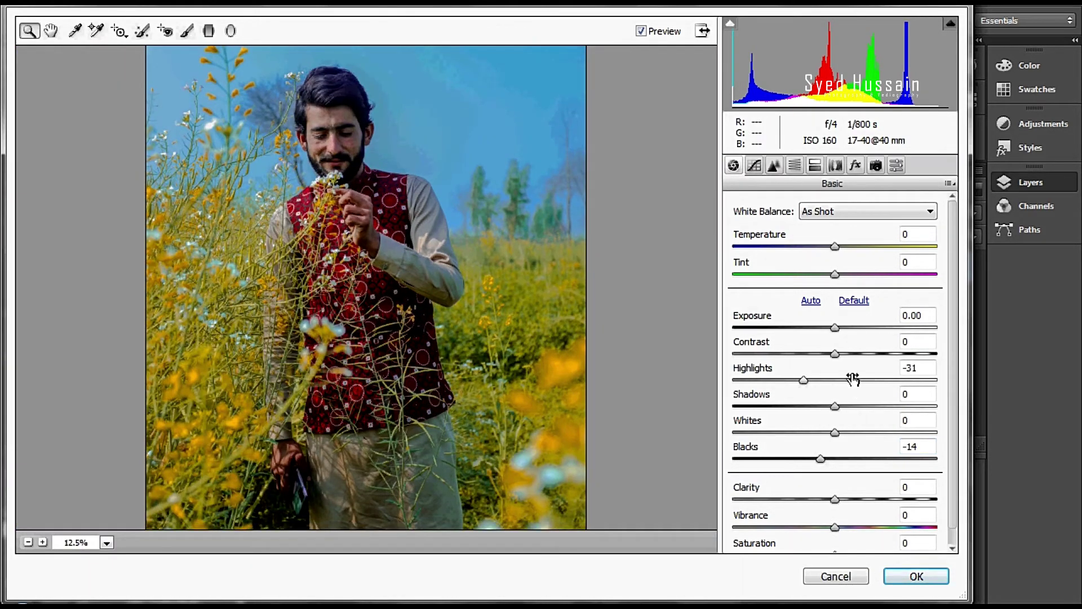
{"action": "left_click_drag", "start_coordinate": [836, 406], "coordinate": [881, 406]}
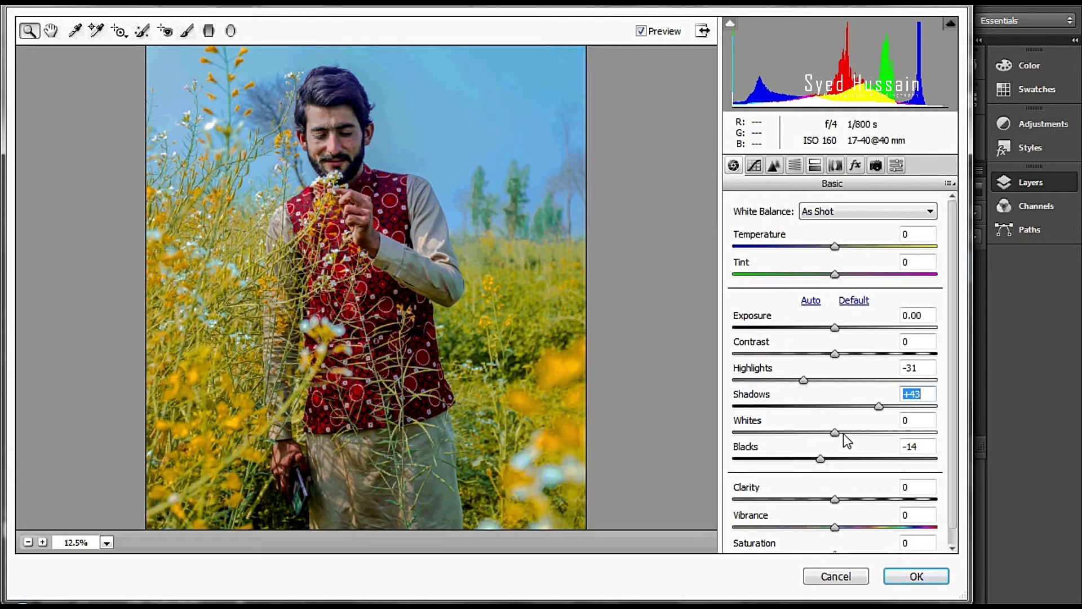
{"action": "left_click_drag", "start_coordinate": [837, 433], "coordinate": [823, 433]}
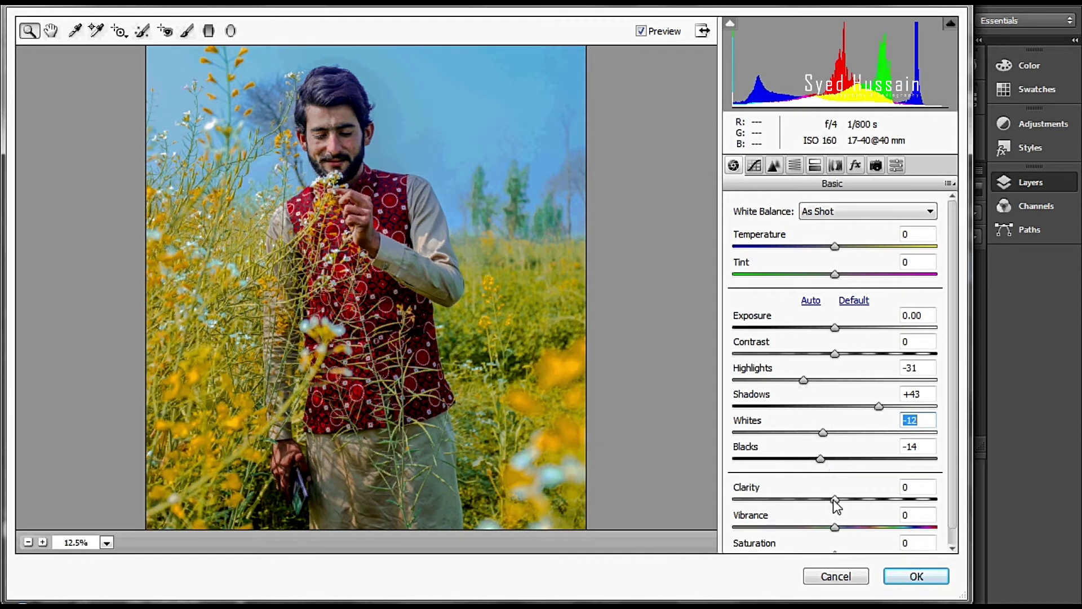
{"action": "left_click_drag", "start_coordinate": [835, 499], "coordinate": [842, 500]}
{"action": "left_click_drag", "start_coordinate": [835, 353], "coordinate": [817, 354]}
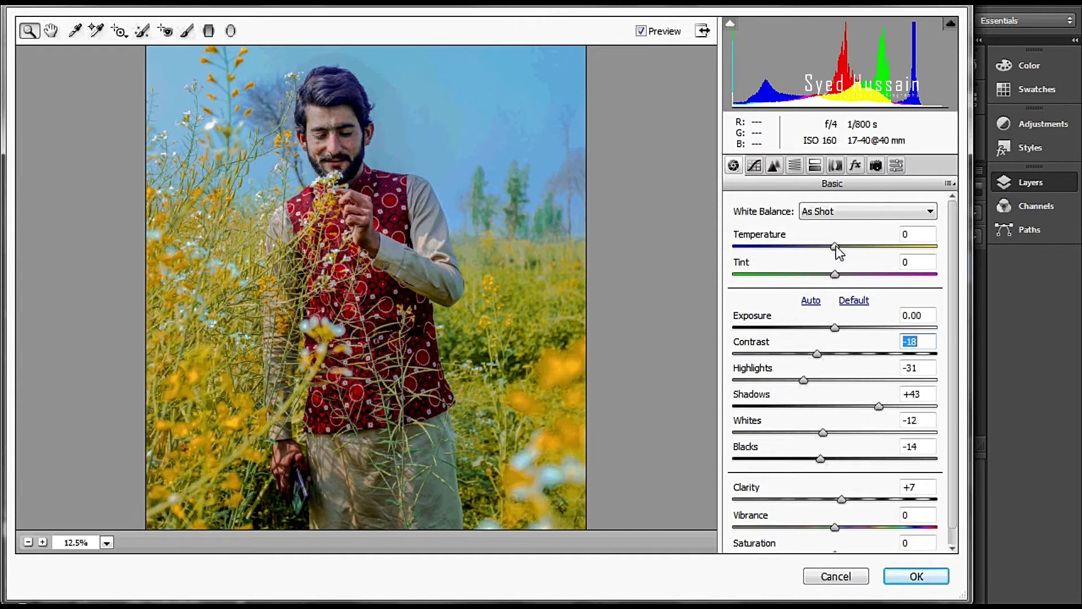
{"action": "left_click_drag", "start_coordinate": [835, 246], "coordinate": [830, 275]}
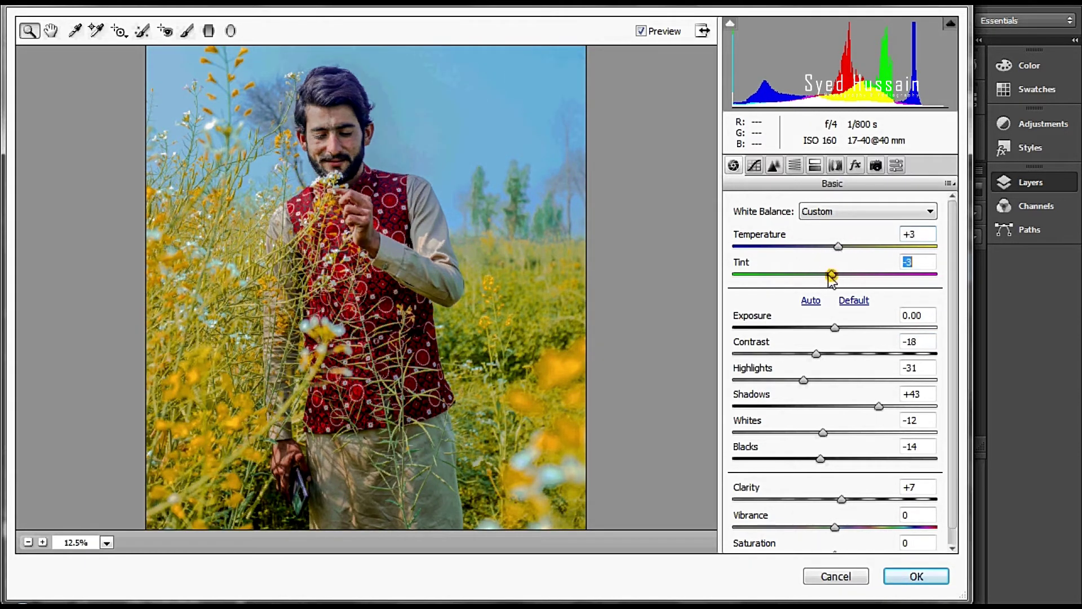
Pull the parametric curve's Darks to -8 and nudge Temperature again
{"action": "left_click", "coordinate": [775, 165]}
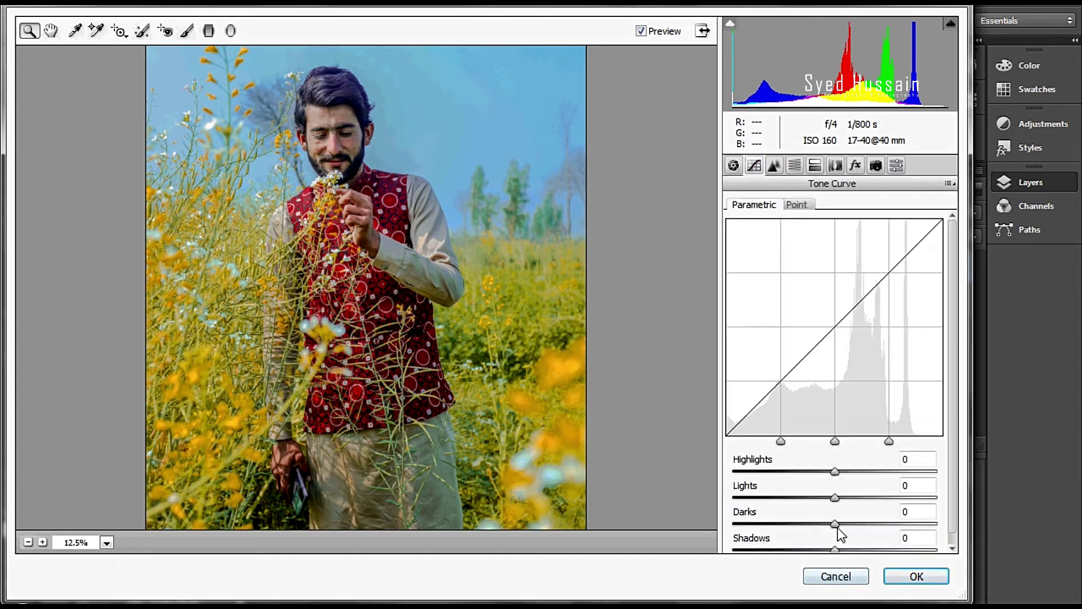
{"action": "left_click_drag", "start_coordinate": [835, 524], "coordinate": [827, 526]}
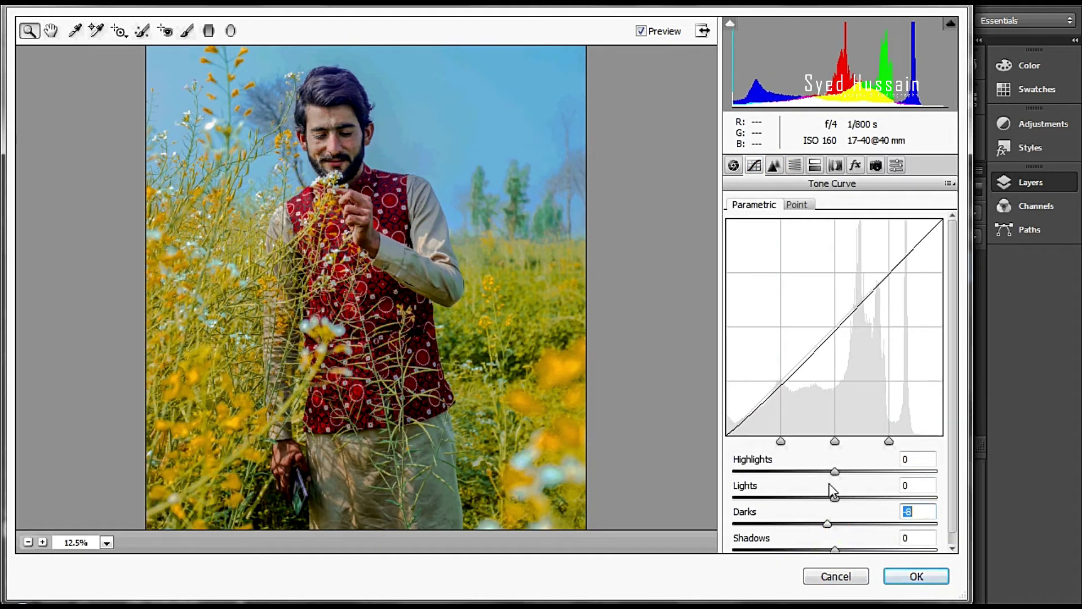
{"action": "left_click", "coordinate": [734, 165]}
{"action": "left_click_drag", "start_coordinate": [840, 245], "coordinate": [838, 247]}
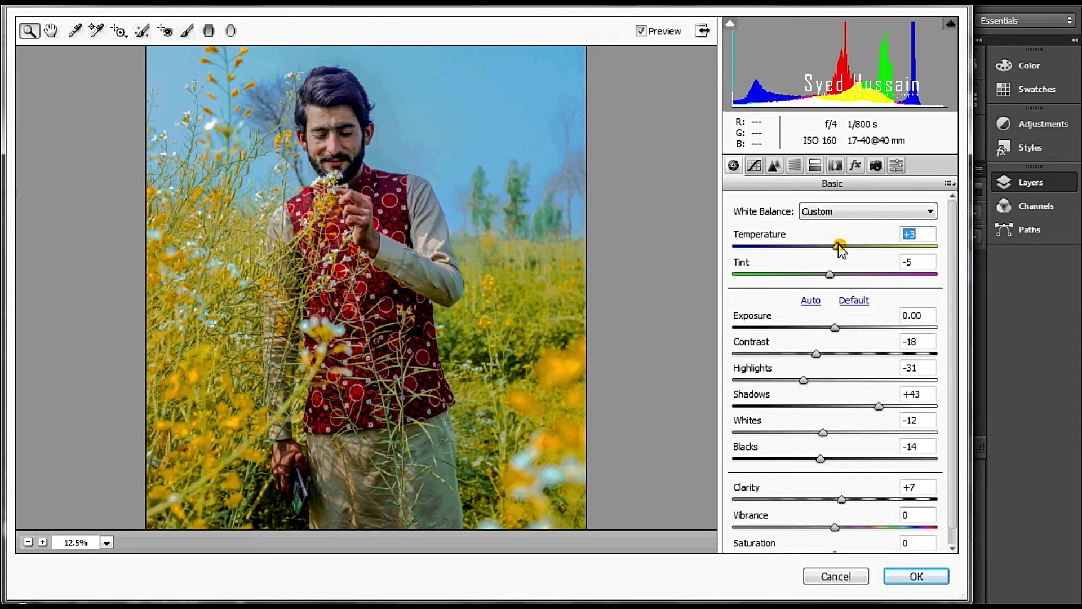
{"action": "left_click", "coordinate": [792, 165]}
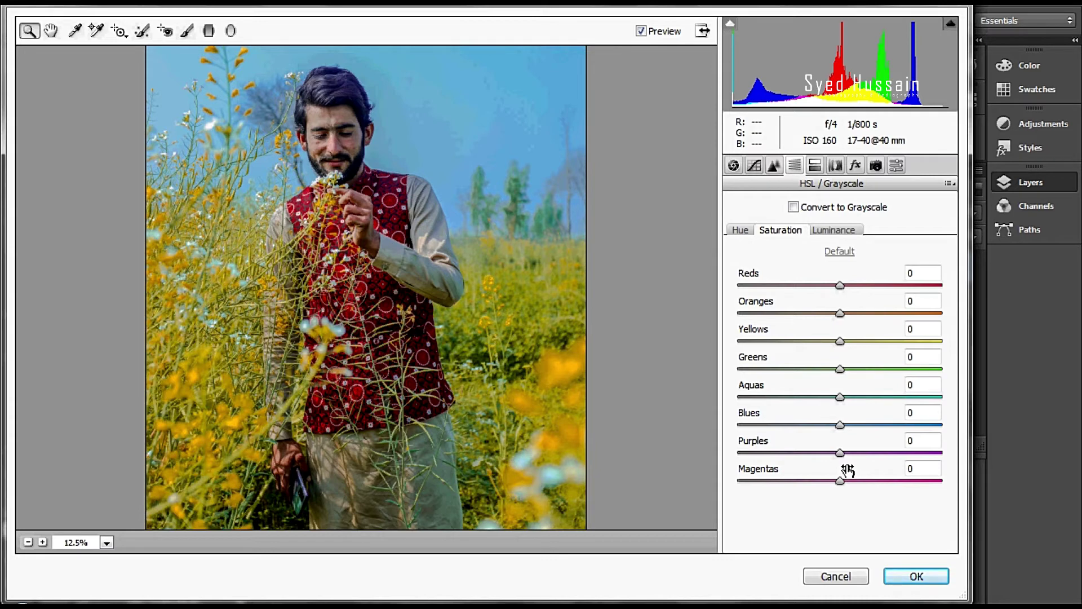
Saturate Aquas +12 and Blues +17; darken aquas, blues, greens; brighten Yellows +12, Oranges +24
{"action": "mouse_move", "coordinate": [840, 397]}
{"action": "left_mouse_down"}
{"action": "mouse_move", "coordinate": [852, 397]}
{"action": "mouse_move", "coordinate": [858, 424]}
{"action": "left_mouse_up"}
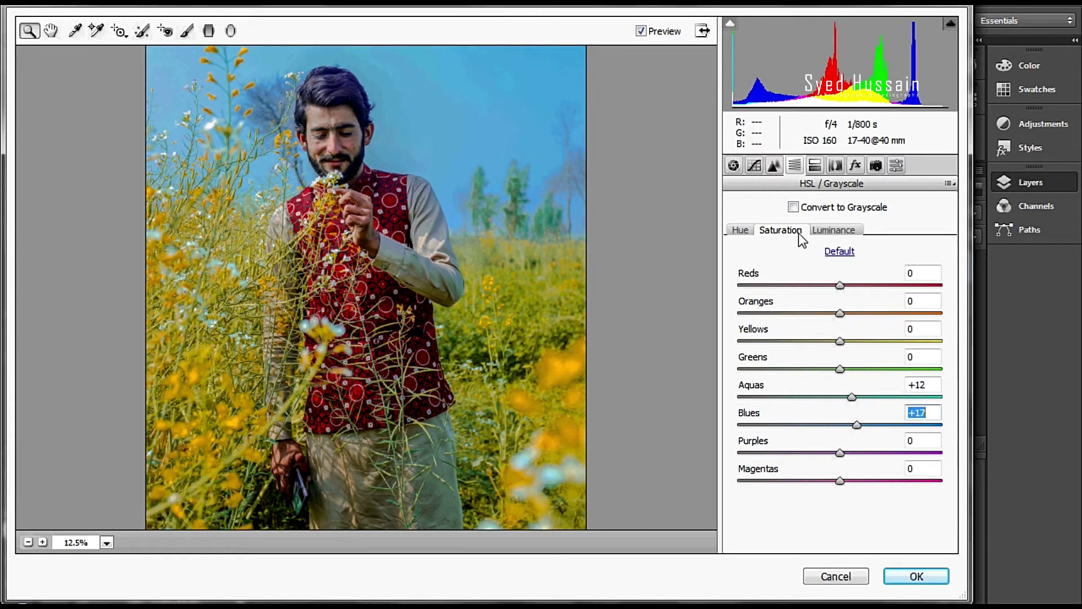
{"action": "left_click", "coordinate": [741, 230]}
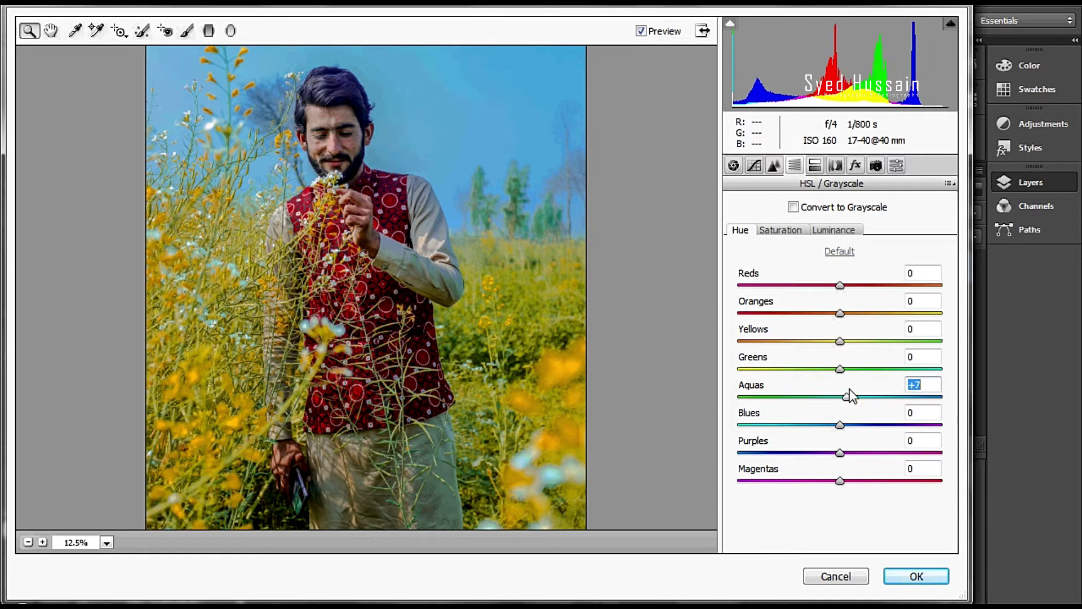
{"action": "left_click", "coordinate": [834, 230]}
{"action": "left_click_drag", "start_coordinate": [844, 398], "coordinate": [836, 426]}
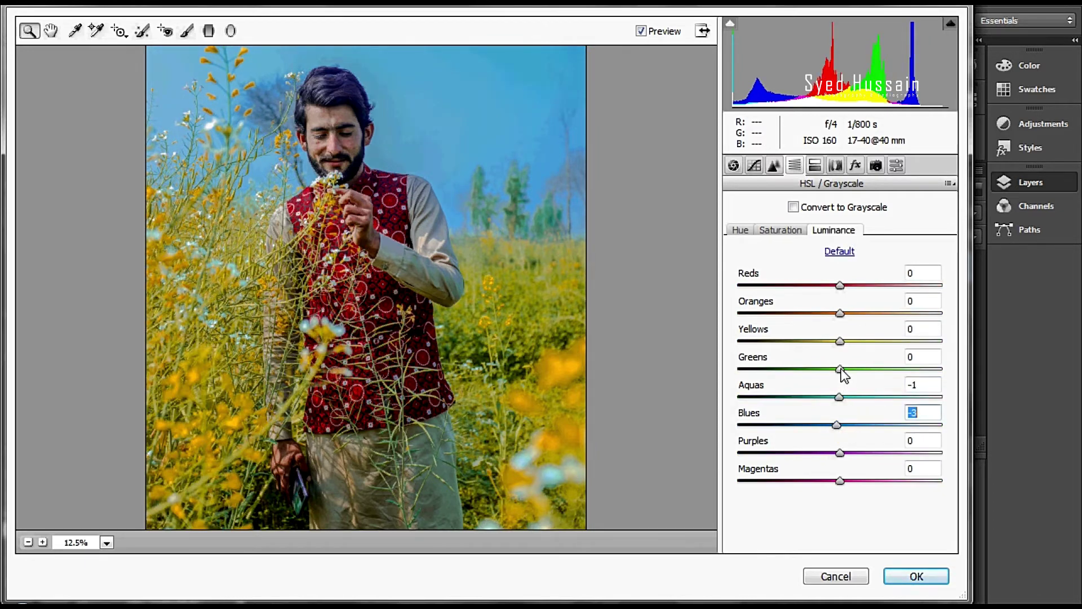
{"action": "mouse_move", "coordinate": [840, 369]}
{"action": "left_mouse_down"}
{"action": "mouse_move", "coordinate": [829, 369]}
{"action": "mouse_move", "coordinate": [826, 342]}
{"action": "mouse_move", "coordinate": [852, 342]}
{"action": "mouse_move", "coordinate": [866, 314]}
{"action": "left_mouse_up"}
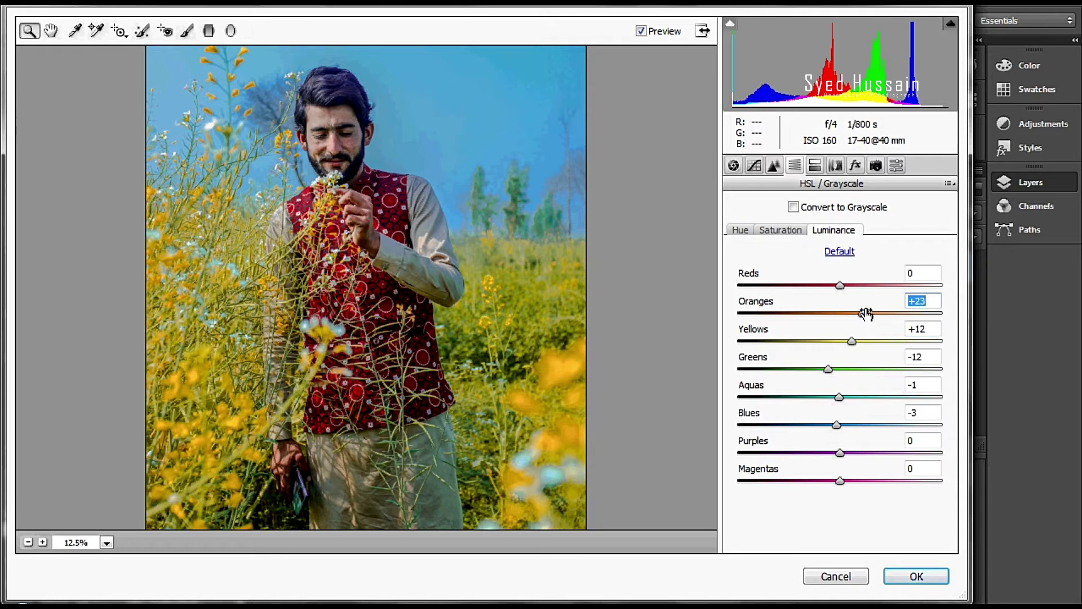
{"action": "left_click", "coordinate": [914, 303]}
{"action": "left_click", "coordinate": [907, 315]}
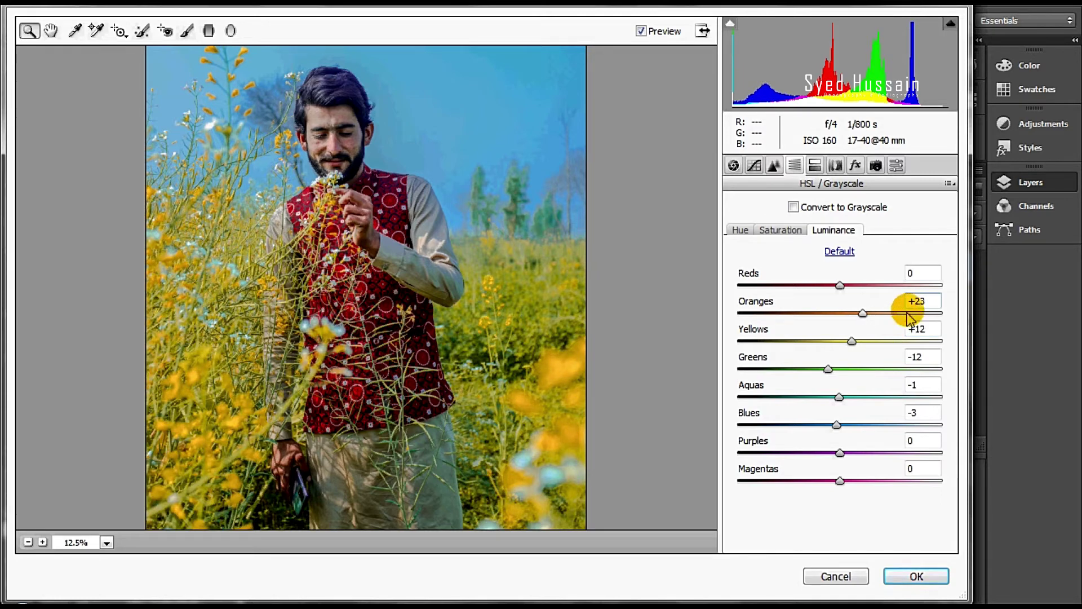
{"action": "key", "text": "Up"}
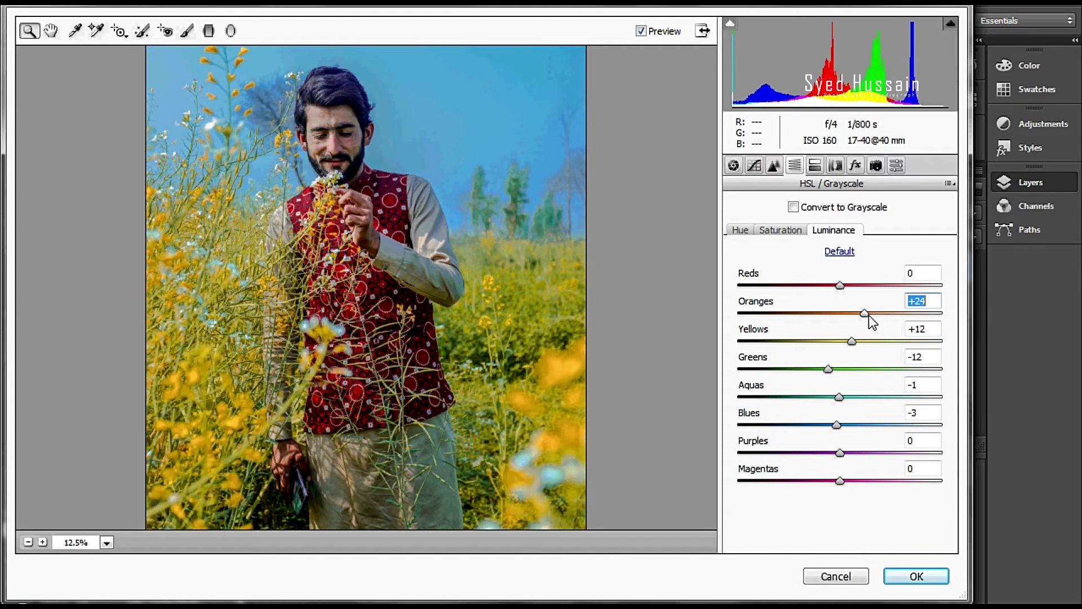
Rebalance Reds and Oranges saturation in the HSL panel
{"action": "left_click", "coordinate": [839, 286]}
{"action": "left_click", "coordinate": [789, 230]}
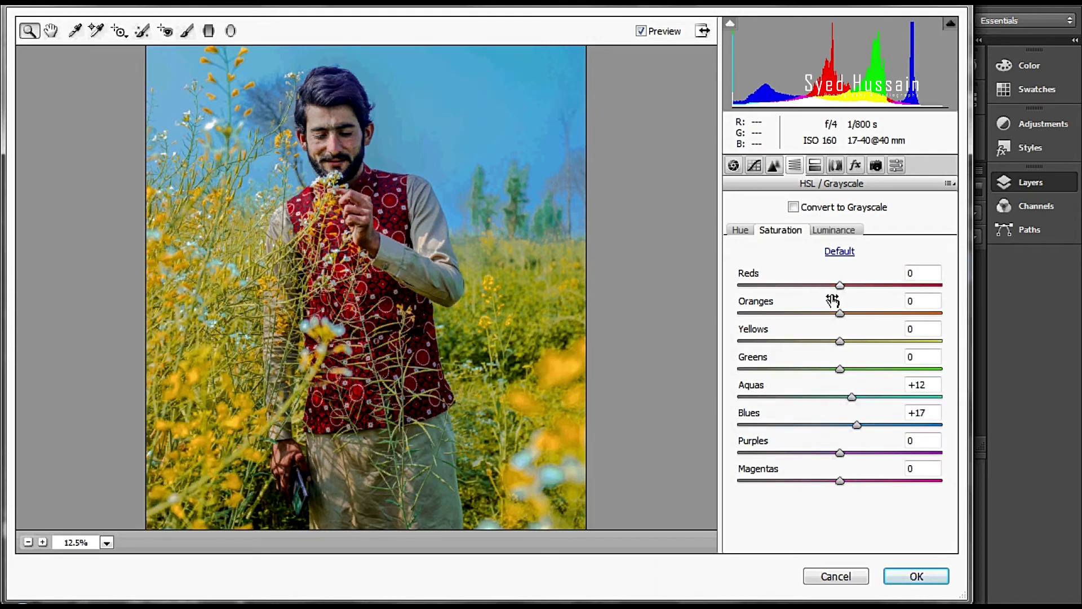
{"action": "key", "text": "shift+Up"}
{"action": "key", "text": "shift+Up"}
{"action": "left_click_drag", "start_coordinate": [844, 313], "coordinate": [846, 323]}
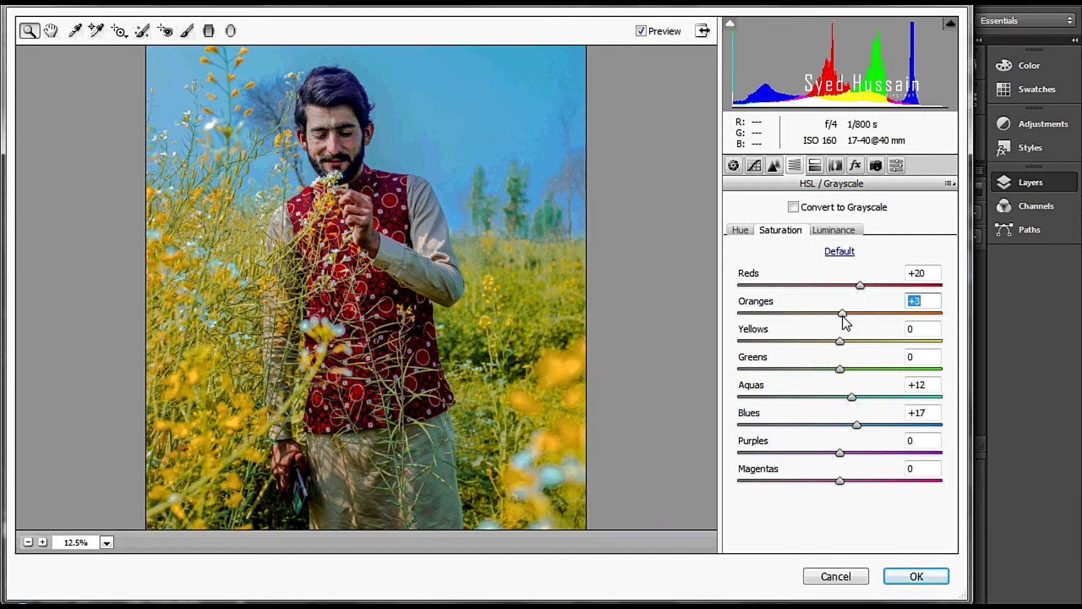
{"action": "mouse_move", "coordinate": [860, 285]}
{"action": "left_mouse_down"}
{"action": "mouse_move", "coordinate": [843, 286]}
{"action": "mouse_move", "coordinate": [836, 314]}
{"action": "left_mouse_up"}
Shift the red, green and blue primaries (Red Hue +4, Blue Hue -15) and apply
{"action": "left_click", "coordinate": [876, 165]}
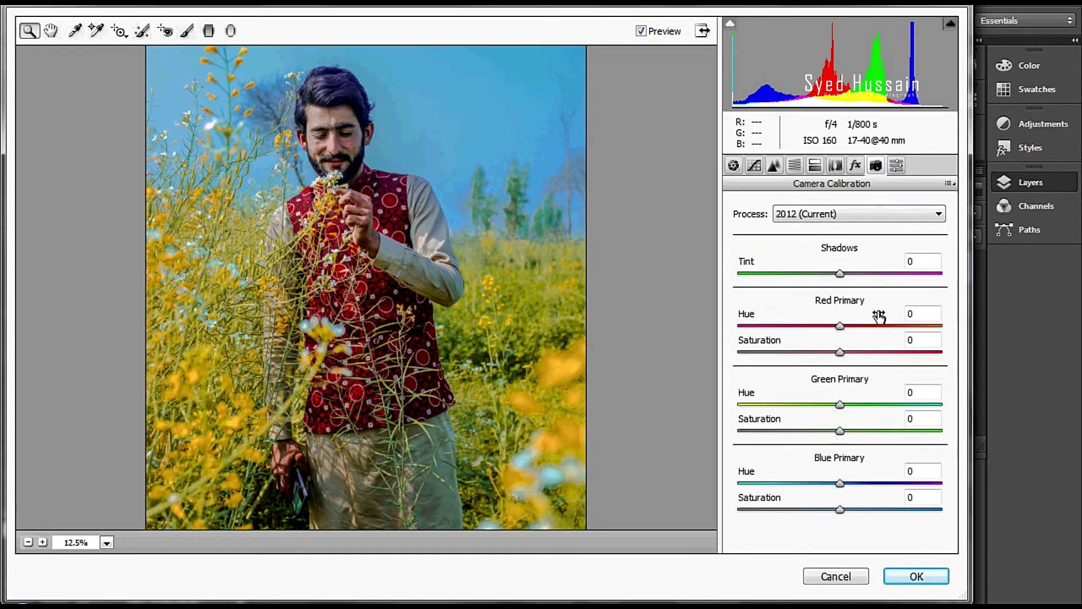
{"action": "mouse_move", "coordinate": [840, 510]}
{"action": "left_mouse_down"}
{"action": "mouse_move", "coordinate": [807, 483]}
{"action": "mouse_move", "coordinate": [823, 480]}
{"action": "left_mouse_up"}
{"action": "mouse_move", "coordinate": [840, 430]}
{"action": "left_mouse_down"}
{"action": "mouse_move", "coordinate": [829, 430]}
{"action": "mouse_move", "coordinate": [861, 432]}
{"action": "mouse_move", "coordinate": [811, 405]}
{"action": "mouse_move", "coordinate": [832, 405]}
{"action": "left_mouse_up"}
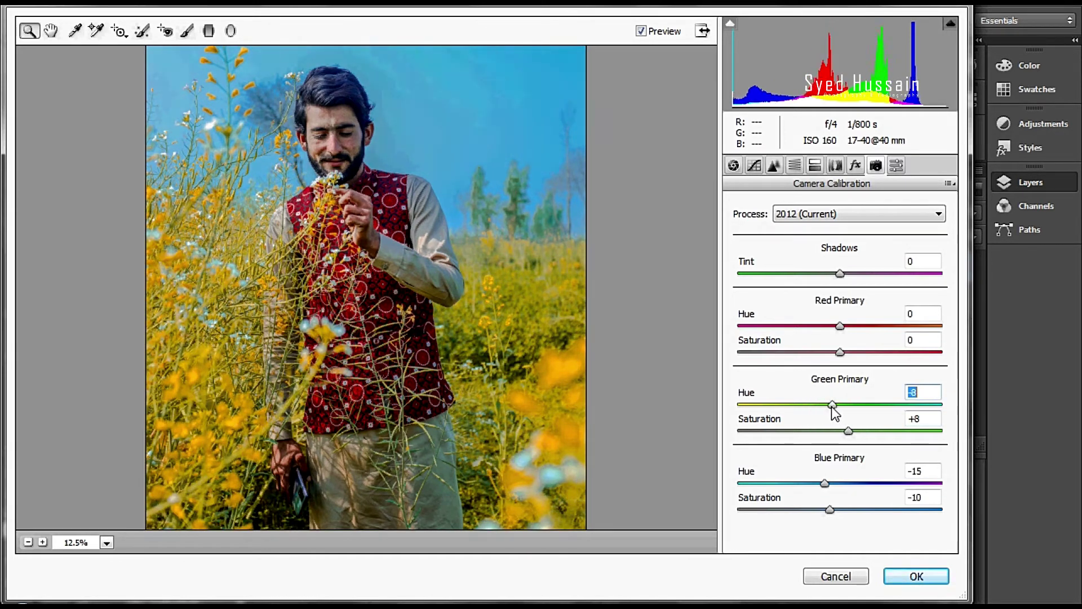
{"action": "mouse_move", "coordinate": [840, 352]}
{"action": "left_mouse_down"}
{"action": "mouse_move", "coordinate": [828, 353]}
{"action": "mouse_move", "coordinate": [851, 325]}
{"action": "mouse_move", "coordinate": [829, 327]}
{"action": "mouse_move", "coordinate": [850, 328]}
{"action": "mouse_move", "coordinate": [839, 352]}
{"action": "left_mouse_up"}
{"action": "left_click", "coordinate": [910, 572]}
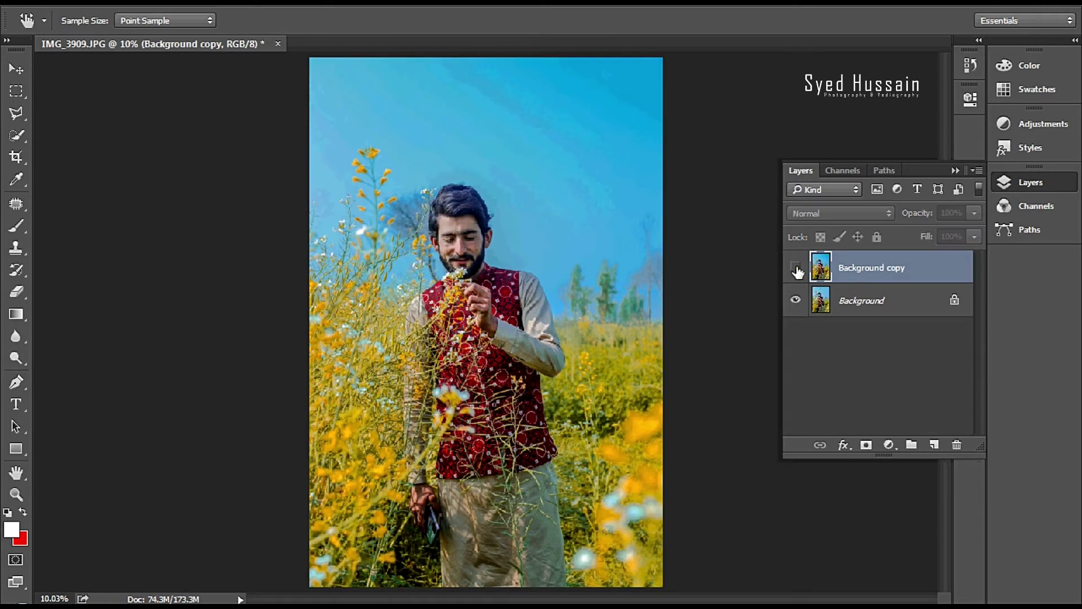
Toggle Background copy off and on twice to compare with the original
{"action": "left_click", "coordinate": [796, 269]}
{"action": "left_click", "coordinate": [796, 268]}
{"action": "left_click", "coordinate": [796, 268]}
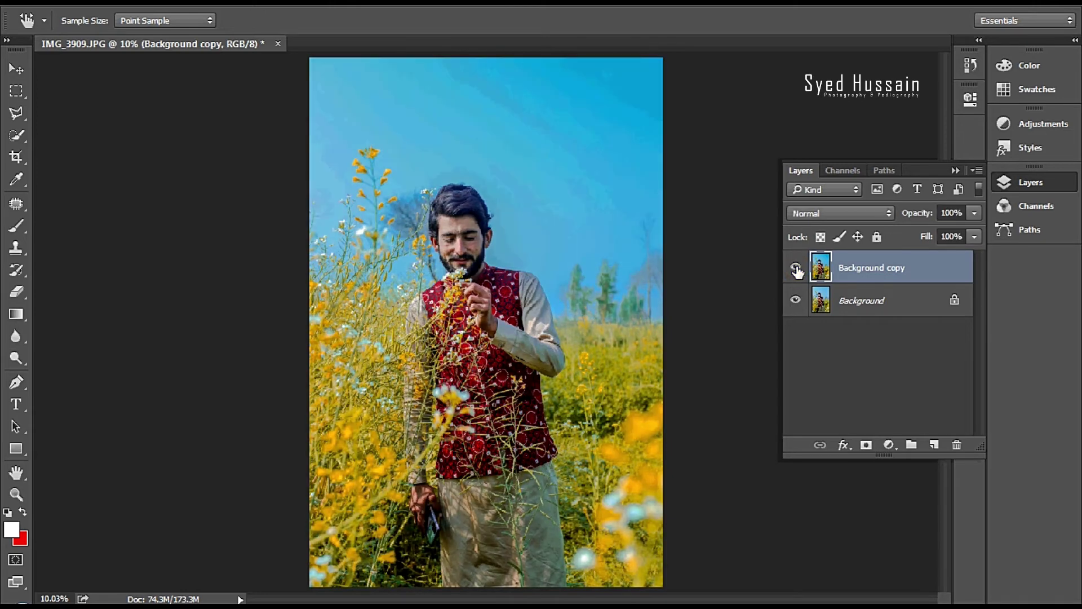
{"action": "left_click", "coordinate": [796, 269]}
{"action": "left_click", "coordinate": [797, 268]}
Zoom in closely on the man's face
{"action": "key", "text": "z"}
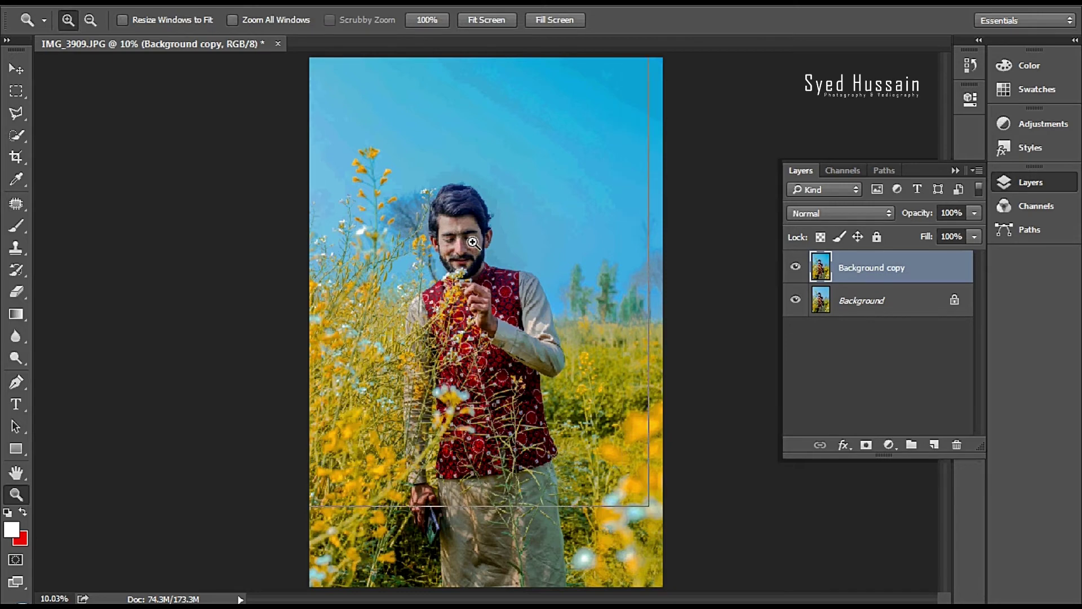
{"action": "left_click", "coordinate": [474, 241]}
{"action": "left_click", "coordinate": [474, 241]}
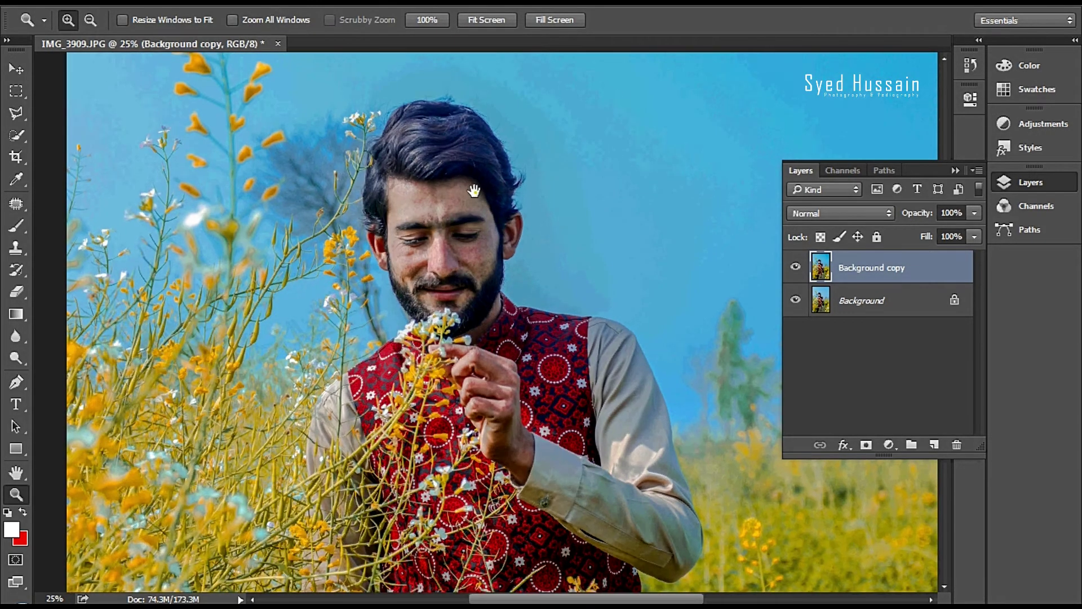
{"action": "mouse_move", "coordinate": [476, 188]}
{"action": "left_mouse_down"}
{"action": "mouse_move", "coordinate": [452, 235]}
{"action": "mouse_move", "coordinate": [438, 225]}
{"action": "mouse_move", "coordinate": [401, 249]}
{"action": "left_mouse_up"}
{"action": "left_click", "coordinate": [429, 214]}
Switch to the History Brush and adjust its size for the hair
{"action": "key", "text": "j"}
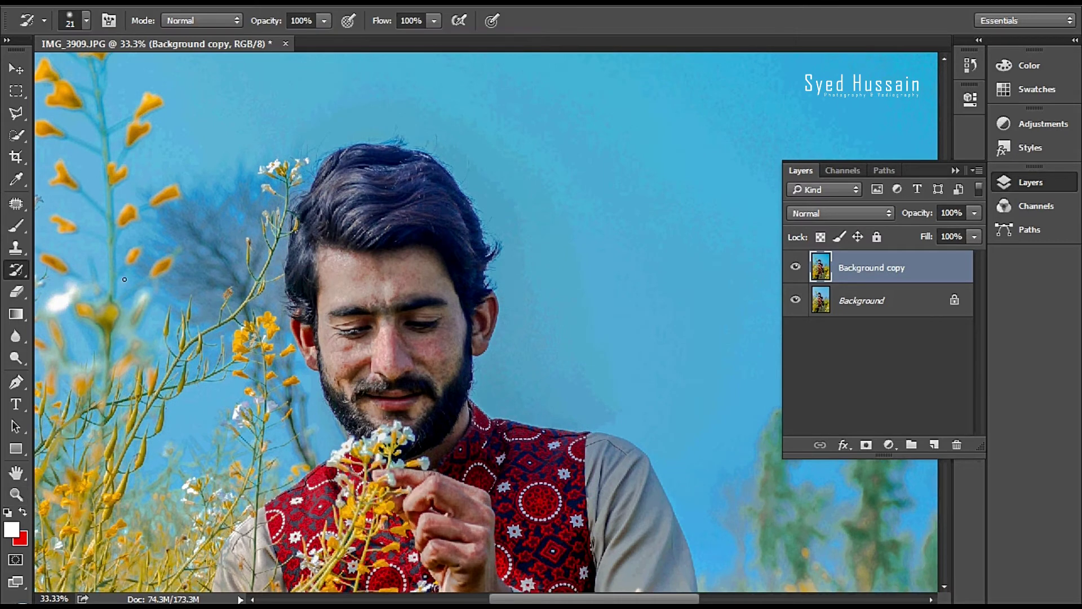
{"action": "right_click", "coordinate": [19, 272]}
{"action": "left_click", "coordinate": [56, 271]}
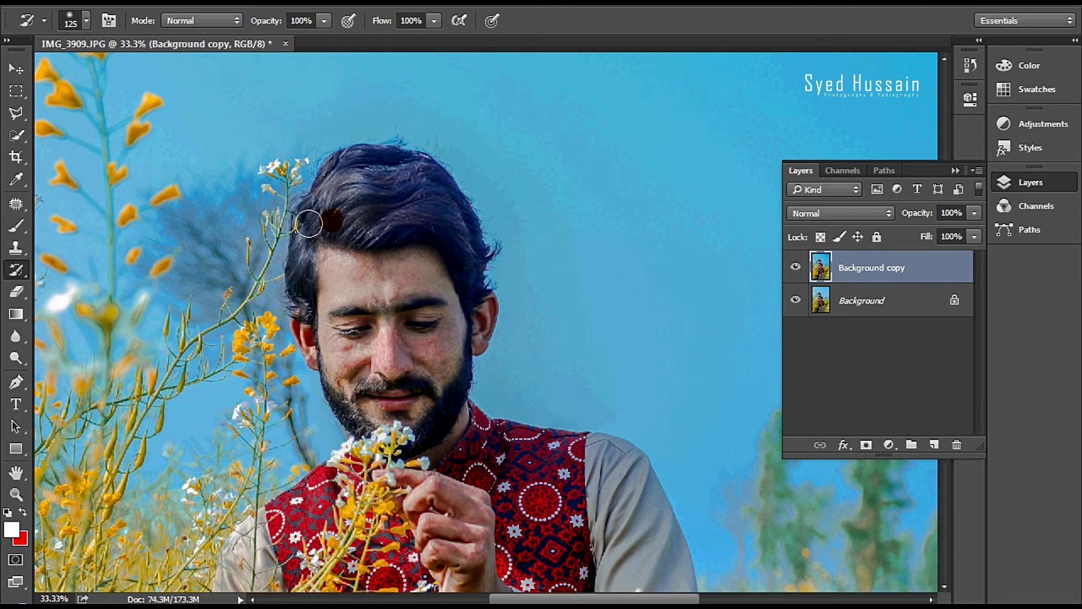
{"action": "key", "text": "bracketright"}
{"action": "key", "text": "bracketright"}
{"action": "key", "text": "bracketright"}
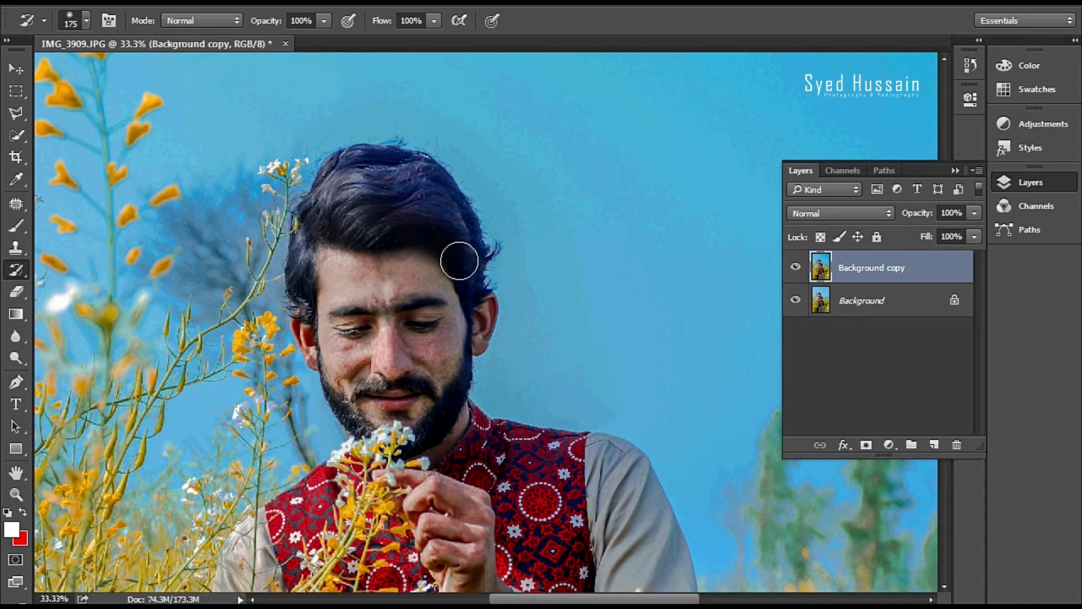
{"action": "key", "text": "bracketleft"}
{"action": "key", "text": "bracketleft"}
Undo the first hair stroke and repaint the hair's top edge at 41% opacity
{"action": "mouse_move", "coordinate": [464, 253]}
{"action": "left_mouse_down"}
{"action": "mouse_move", "coordinate": [414, 191]}
{"action": "mouse_move", "coordinate": [473, 254]}
{"action": "mouse_move", "coordinate": [447, 211]}
{"action": "mouse_move", "coordinate": [409, 173]}
{"action": "mouse_move", "coordinate": [374, 176]}
{"action": "mouse_move", "coordinate": [340, 215]}
{"action": "mouse_move", "coordinate": [306, 213]}
{"action": "mouse_move", "coordinate": [336, 171]}
{"action": "mouse_move", "coordinate": [398, 161]}
{"action": "mouse_move", "coordinate": [447, 191]}
{"action": "mouse_move", "coordinate": [486, 272]}
{"action": "left_mouse_up"}
{"action": "key", "text": "ctrl+z"}
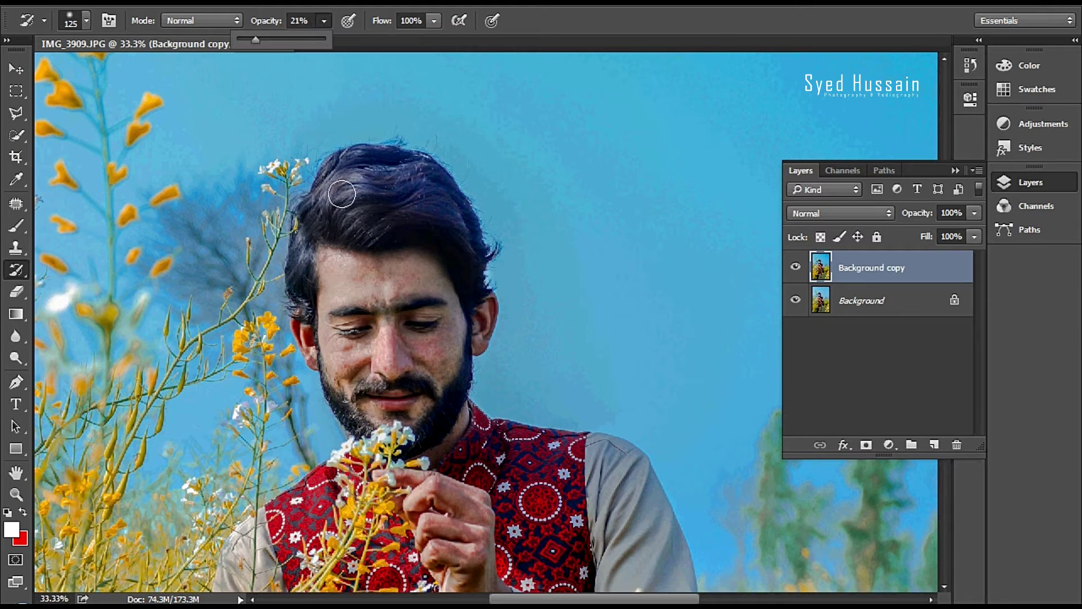
{"action": "left_click", "coordinate": [334, 188]}
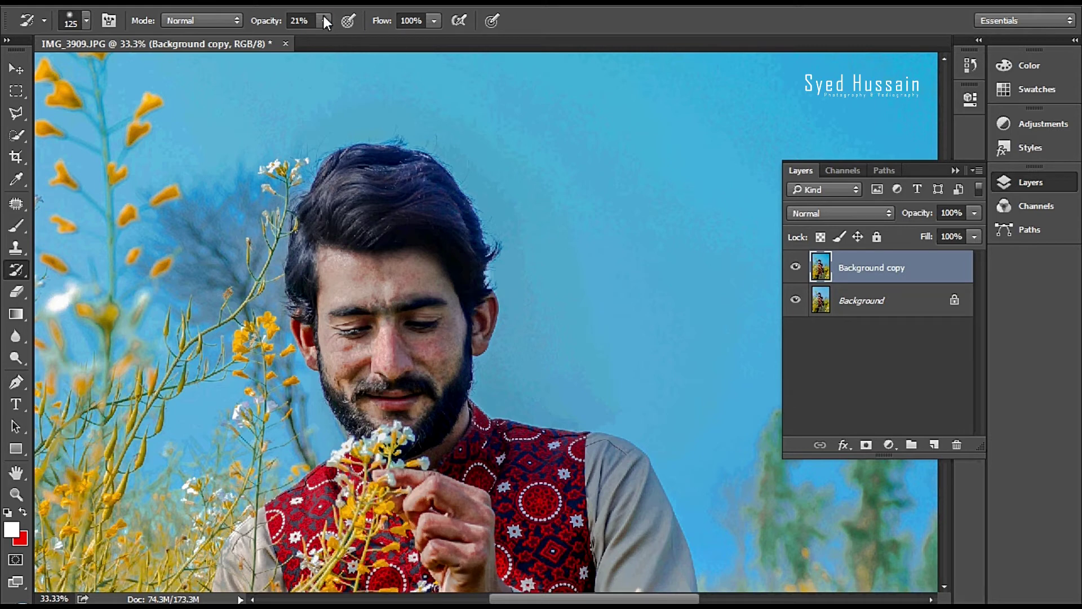
{"action": "left_click", "coordinate": [369, 191]}
{"action": "left_click_drag", "start_coordinate": [386, 157], "coordinate": [409, 167]}
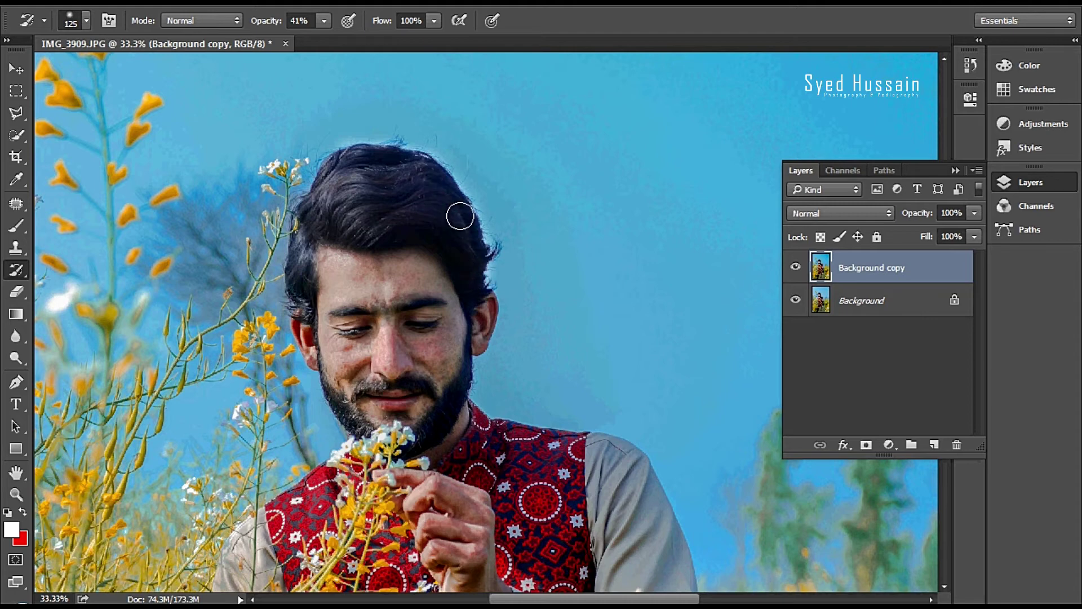
Zoom to full size on the cheek and return to a smaller History Brush
{"action": "key", "text": "ctrl+plus"}
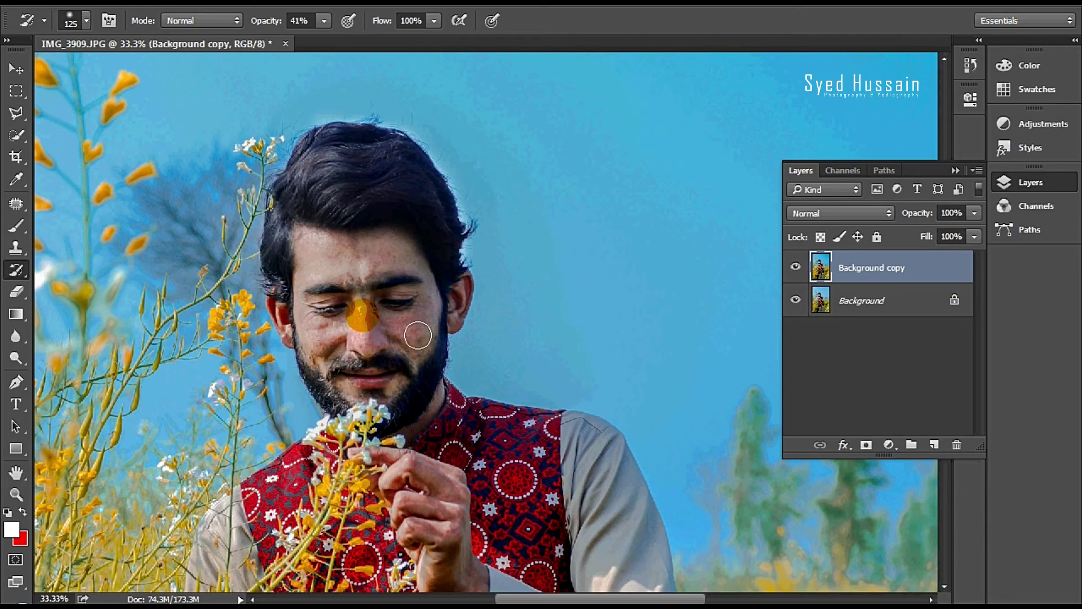
{"action": "key", "text": "z"}
{"action": "left_click", "coordinate": [418, 333]}
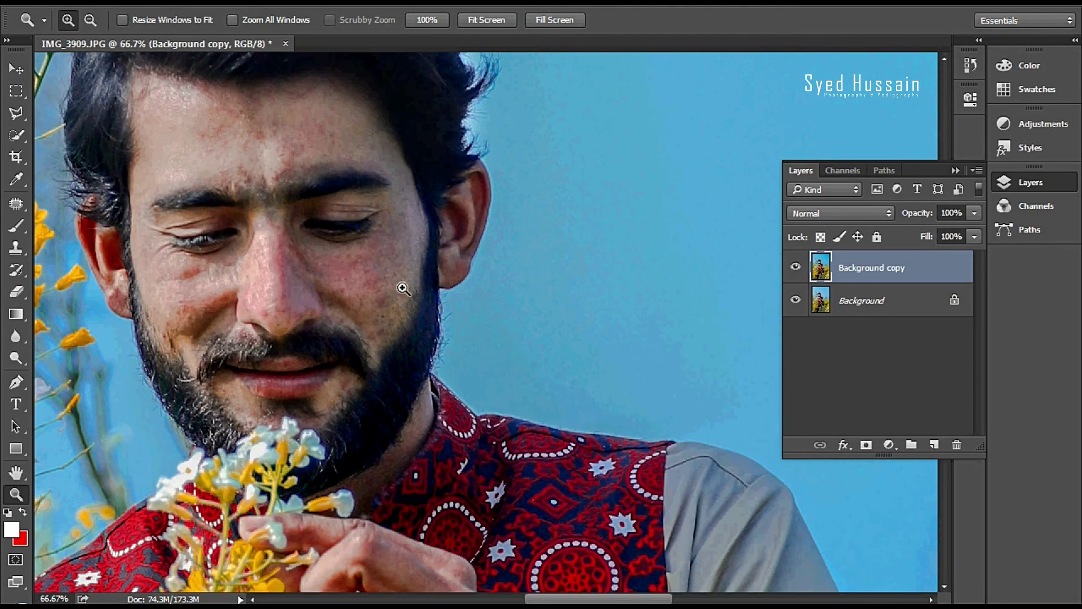
{"action": "left_click", "coordinate": [403, 289]}
{"action": "left_click_drag", "start_coordinate": [423, 314], "coordinate": [370, 280]}
{"action": "left_click", "coordinate": [16, 269]}
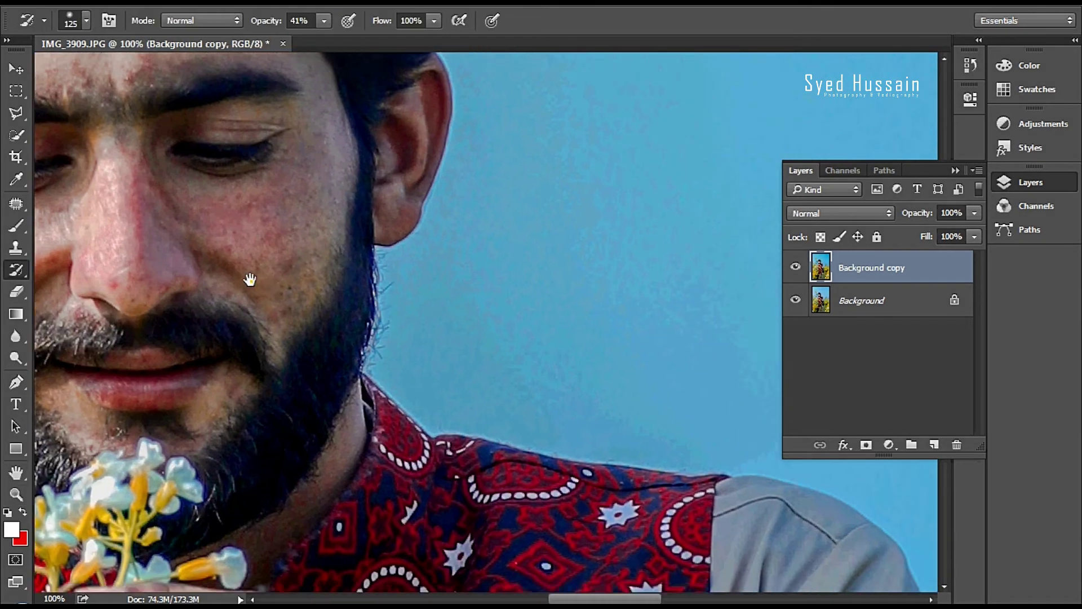
{"action": "left_click_drag", "start_coordinate": [250, 280], "coordinate": [230, 272]}
{"action": "key", "text": "bracketleft"}
{"action": "key", "text": "bracketleft"}
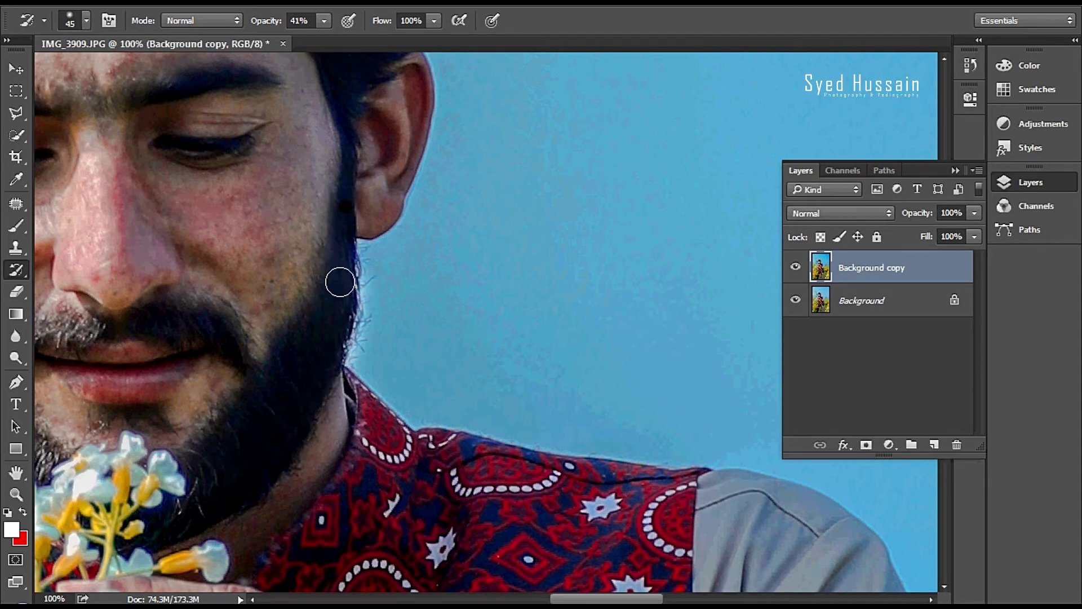
Work across the beard, eyes, forehead and hairline, restoring the earlier look
{"action": "left_click_drag", "start_coordinate": [242, 466], "coordinate": [424, 305]}
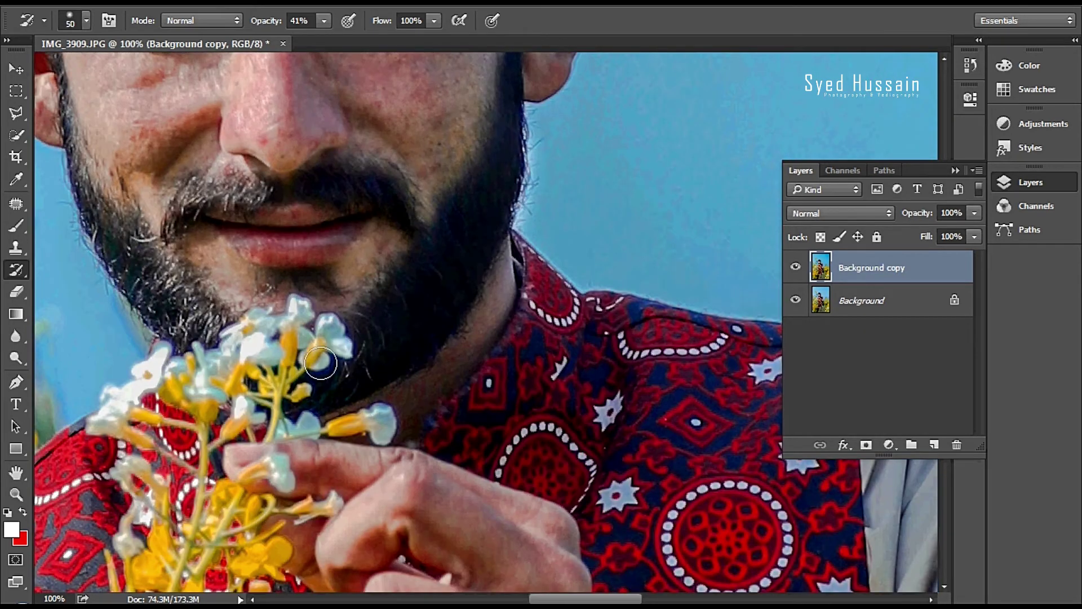
{"action": "left_click_drag", "start_coordinate": [175, 304], "coordinate": [291, 340]}
{"action": "left_click_drag", "start_coordinate": [324, 392], "coordinate": [401, 494]}
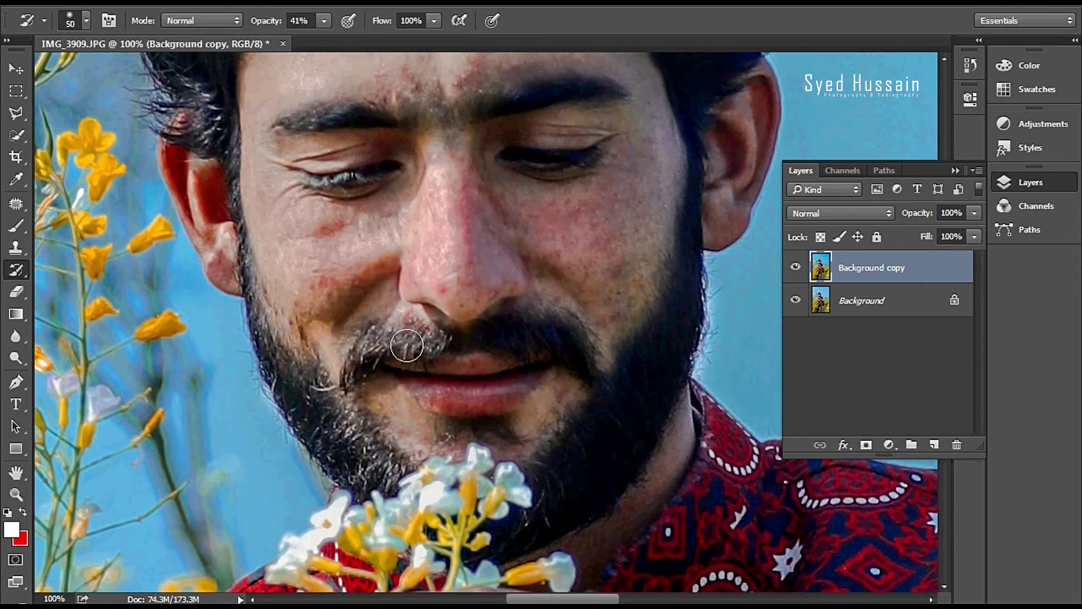
{"action": "left_click_drag", "start_coordinate": [332, 407], "coordinate": [369, 573]}
{"action": "left_click_drag", "start_coordinate": [336, 437], "coordinate": [344, 592]}
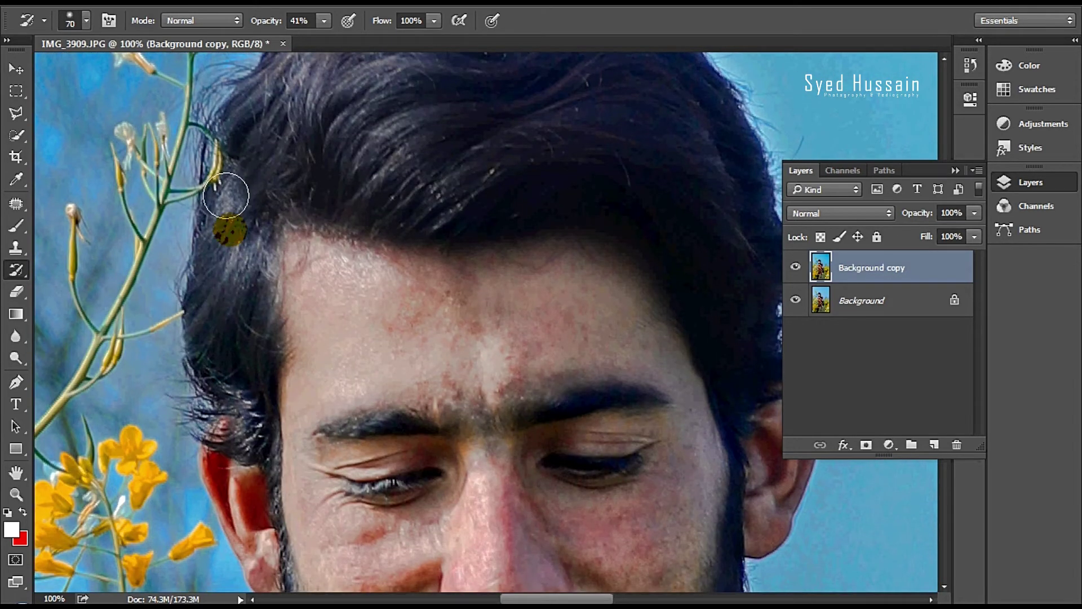
{"action": "left_click_drag", "start_coordinate": [243, 369], "coordinate": [243, 505]}
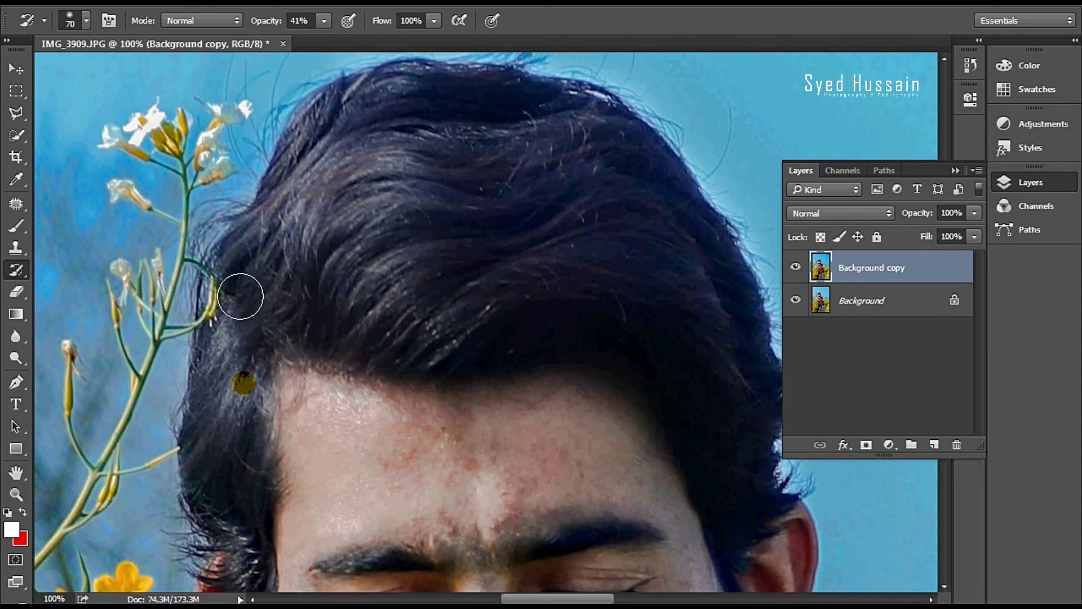
{"action": "left_click_drag", "start_coordinate": [274, 172], "coordinate": [226, 294]}
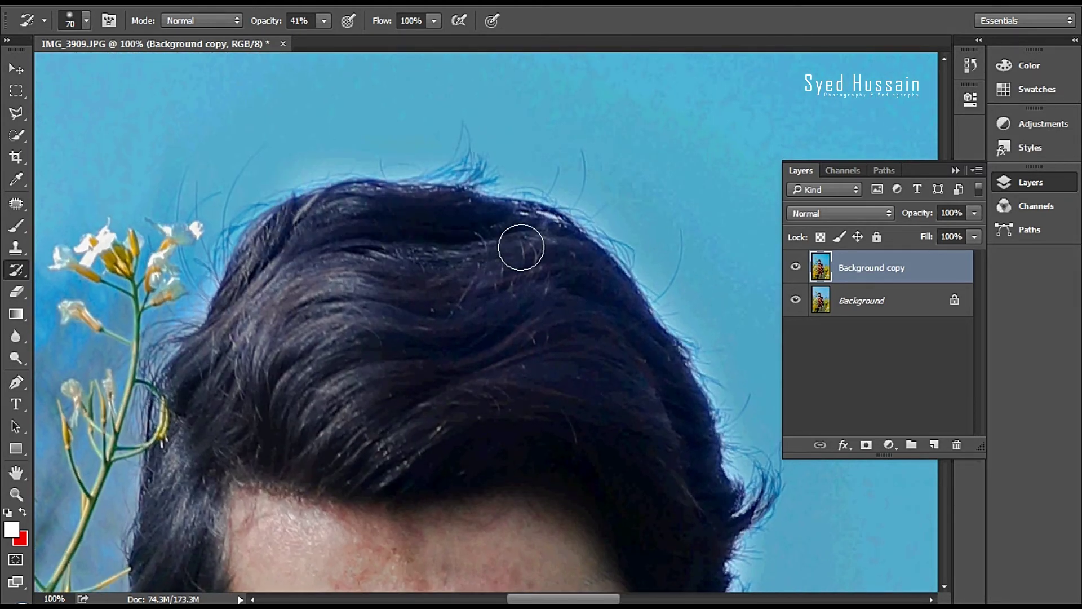
{"action": "left_click_drag", "start_coordinate": [562, 289], "coordinate": [422, 200]}
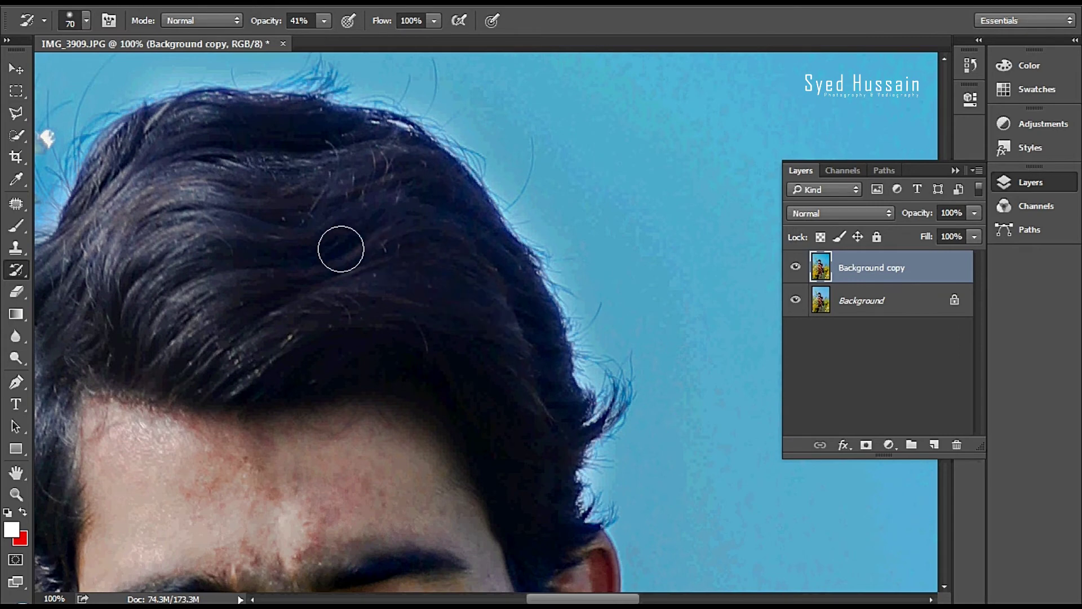
{"action": "left_click_drag", "start_coordinate": [567, 480], "coordinate": [551, 331]}
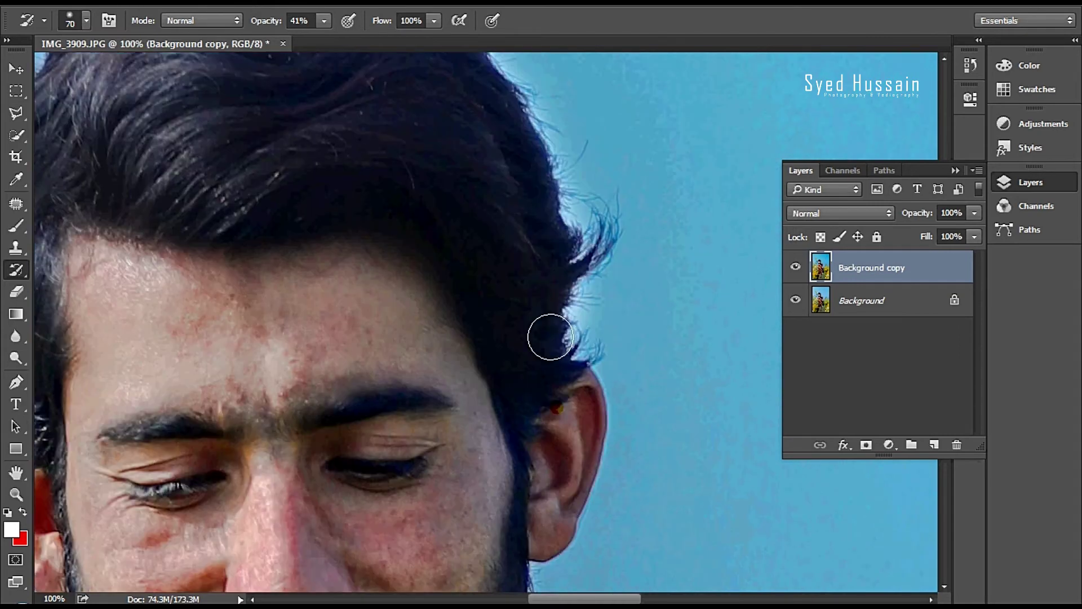
{"action": "left_click_drag", "start_coordinate": [484, 370], "coordinate": [484, 273]}
Zoom out to fit the whole photo and compare the retouched copy with the original
{"action": "key", "text": "z"}
{"action": "left_click", "coordinate": [484, 277], "text": "alt"}
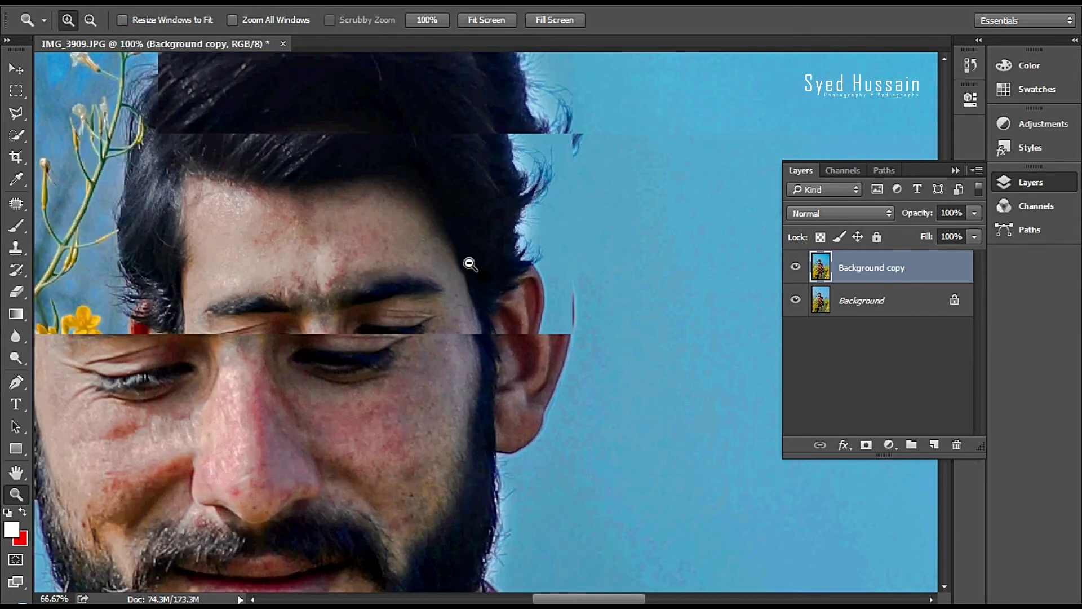
{"action": "left_click", "coordinate": [797, 268]}
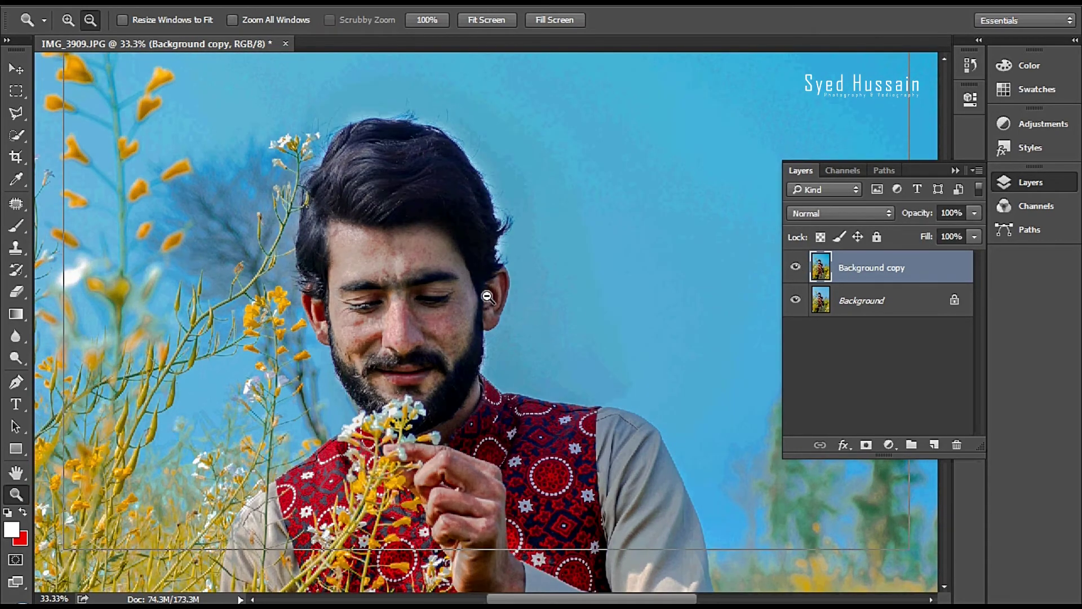
{"action": "left_click", "coordinate": [488, 298], "text": "alt"}
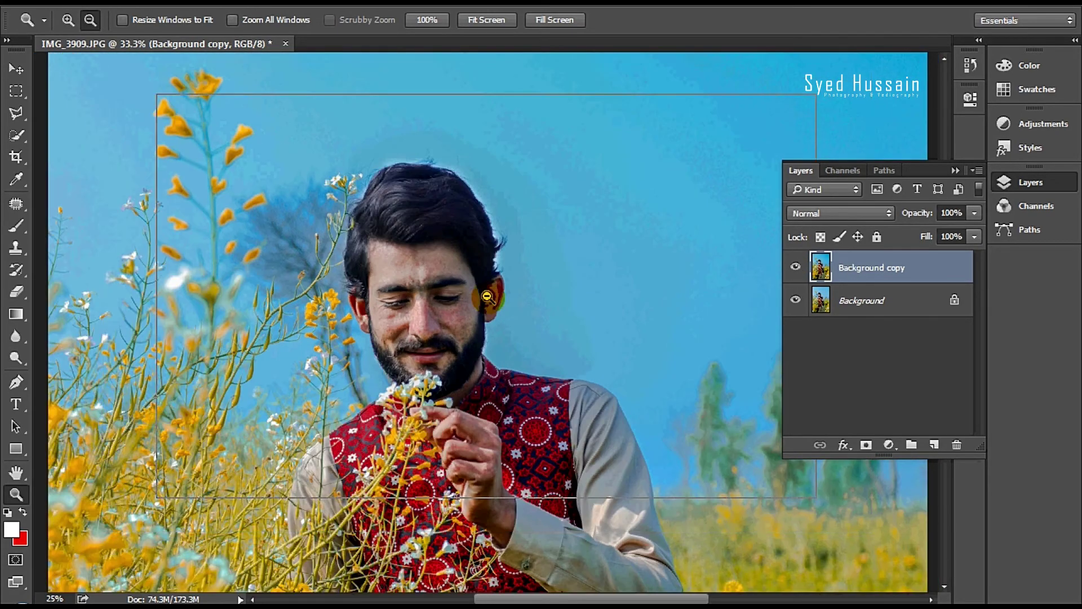
{"action": "right_click", "coordinate": [484, 282]}
{"action": "left_click", "coordinate": [496, 285]}
{"action": "left_click", "coordinate": [537, 277], "text": "alt"}
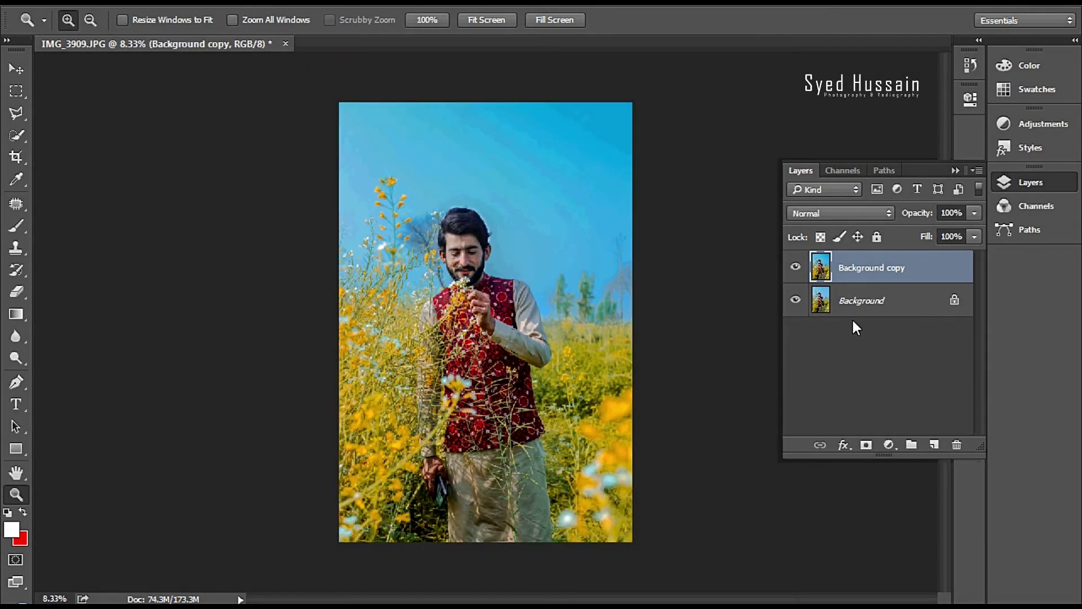
Merge Background copy down into Background and duplicate Background again
{"action": "right_click", "coordinate": [887, 274]}
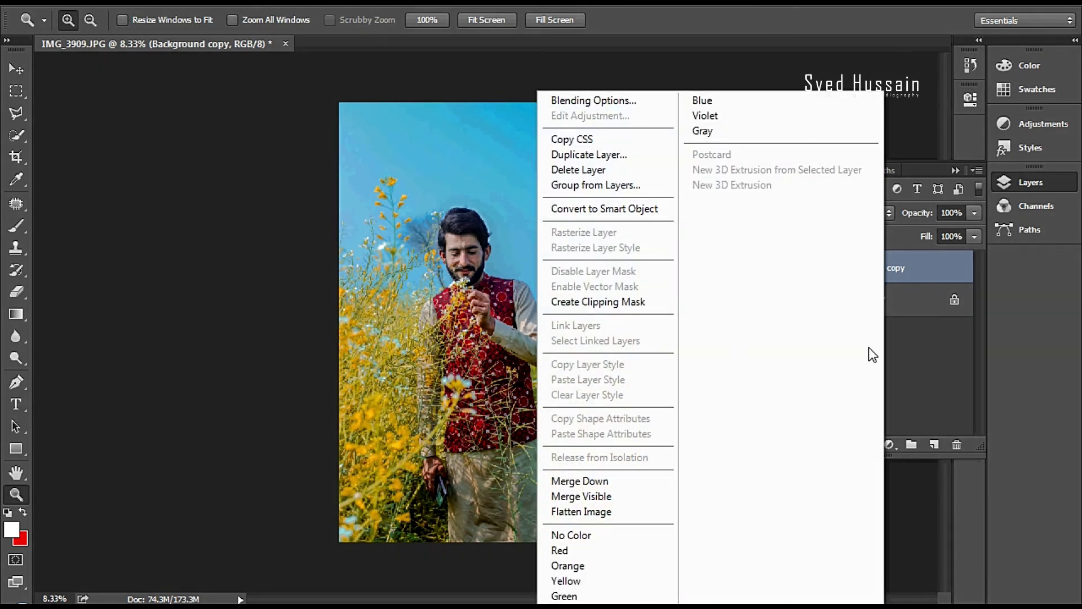
{"action": "left_click", "coordinate": [644, 484]}
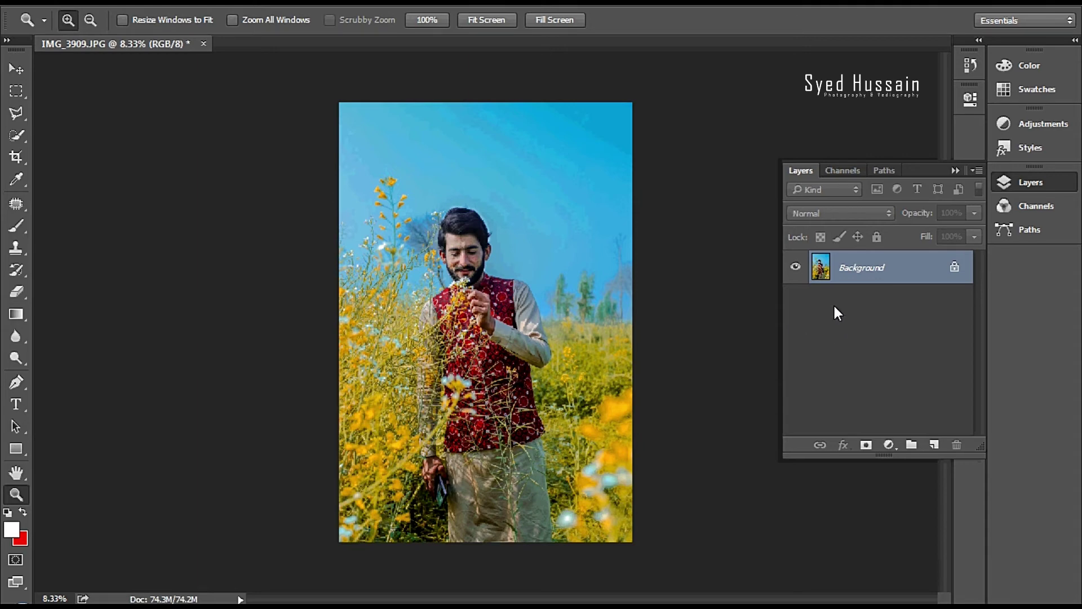
{"action": "left_click_drag", "start_coordinate": [920, 273], "coordinate": [934, 445]}
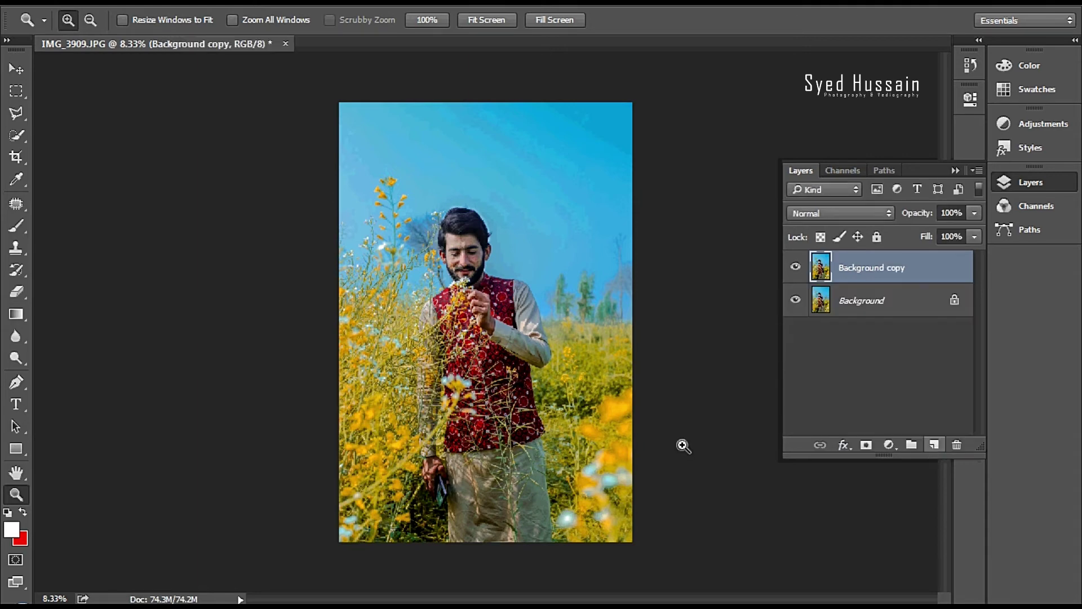
Zoom in on the forehead and select the Mixer Brush Tool
{"action": "left_click", "coordinate": [457, 267]}
{"action": "left_click", "coordinate": [457, 267]}
{"action": "left_click", "coordinate": [485, 248]}
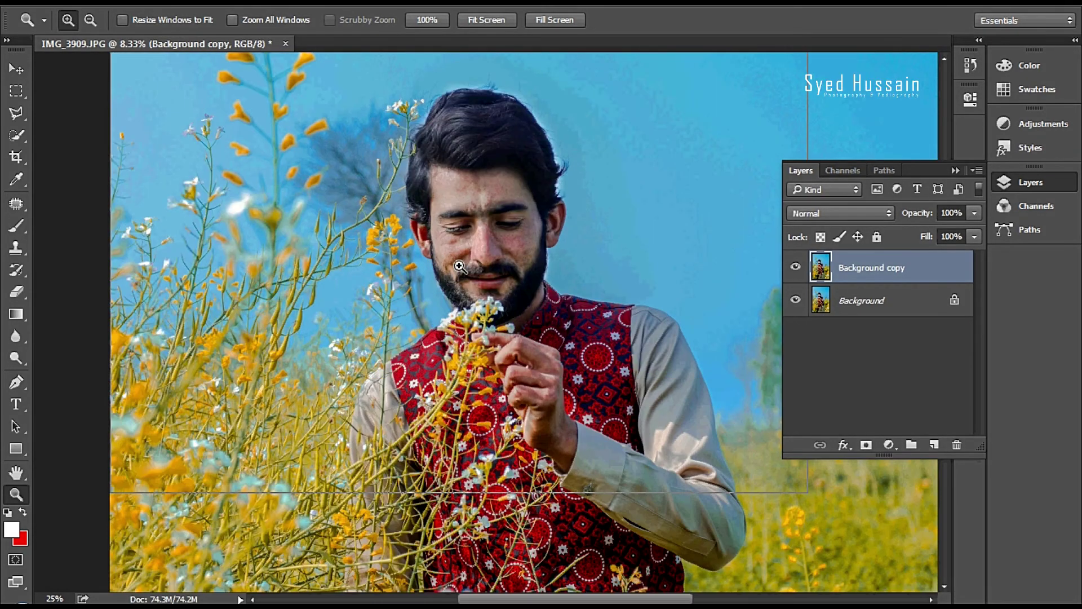
{"action": "left_click", "coordinate": [511, 214]}
{"action": "left_click", "coordinate": [416, 292]}
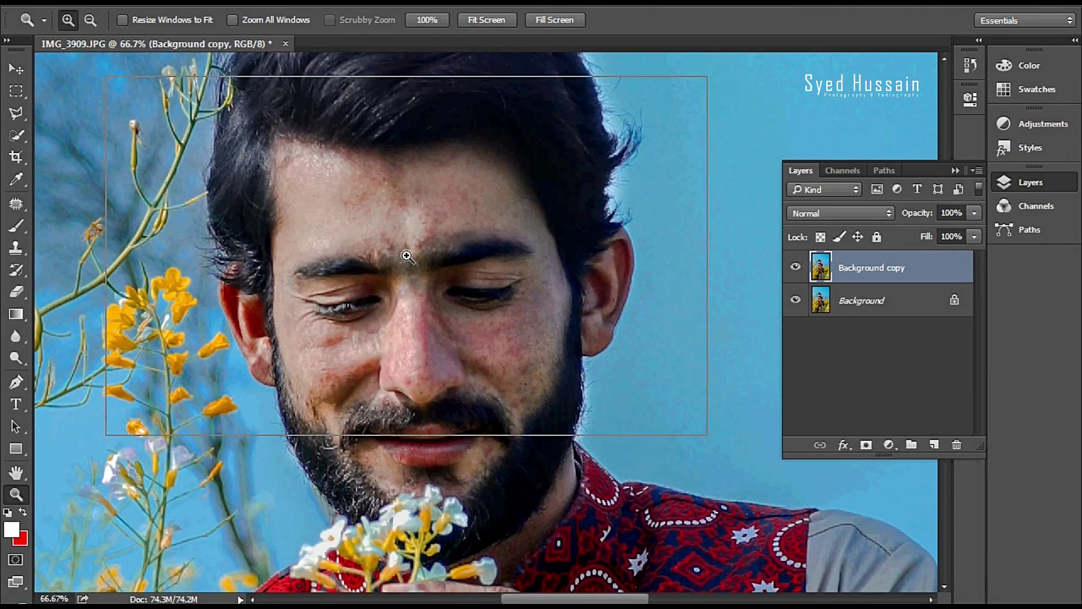
{"action": "left_click", "coordinate": [404, 259]}
{"action": "left_click_drag", "start_coordinate": [435, 261], "coordinate": [393, 341]}
{"action": "left_click_drag", "start_coordinate": [339, 295], "coordinate": [348, 298]}
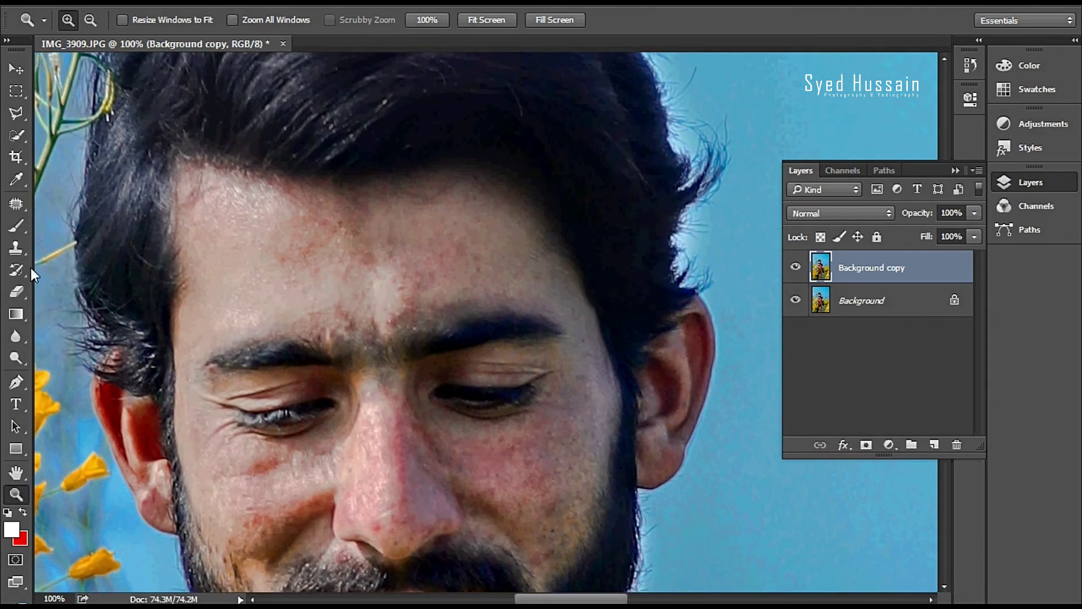
{"action": "left_click", "coordinate": [15, 225]}
{"action": "left_click", "coordinate": [96, 276]}
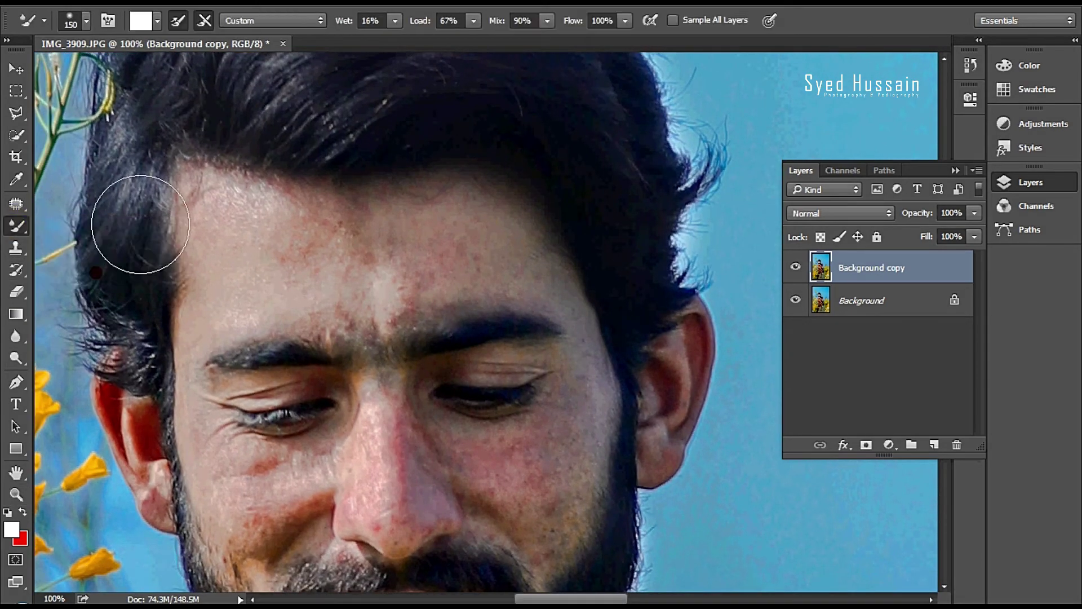
At 200% zoom, load forehead skin colour and smooth the forehead with a 50 px brush
{"action": "left_click", "coordinate": [437, 237], "text": "ctrl+space"}
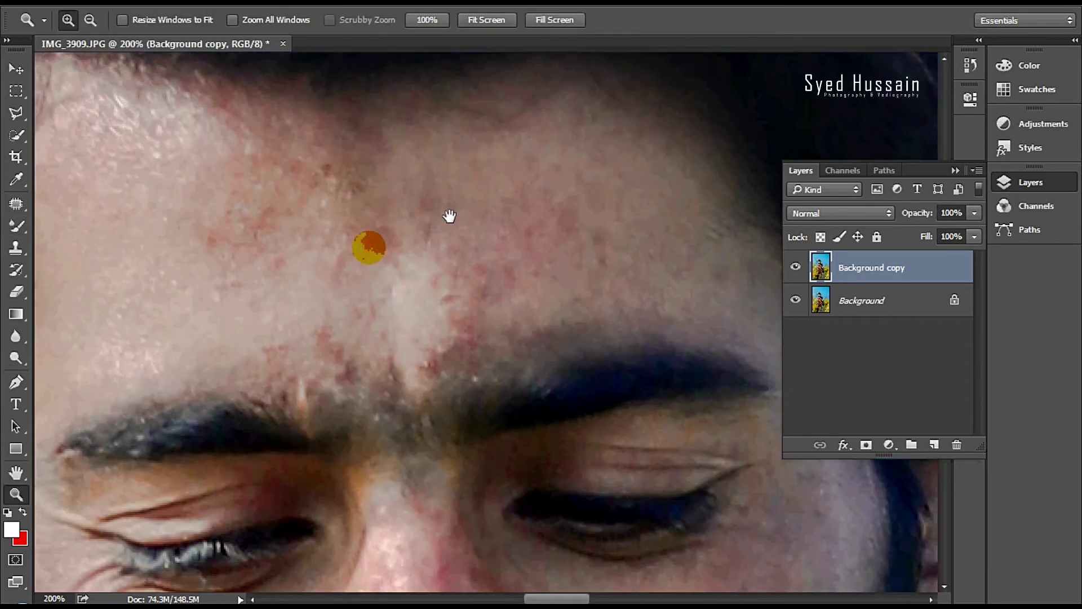
{"action": "left_click_drag", "start_coordinate": [181, 258], "coordinate": [162, 267]}
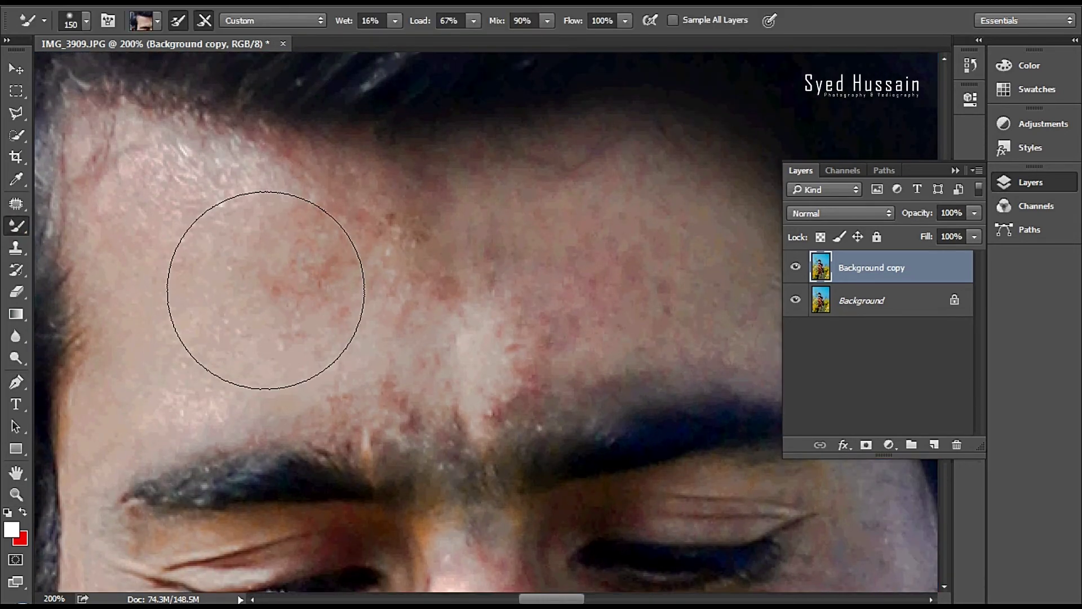
{"action": "key", "text": "bracketleft"}
{"action": "key", "text": "bracketleft"}
{"action": "key", "text": "bracketleft"}
{"action": "left_click", "coordinate": [274, 287], "text": "alt"}
{"action": "key", "text": "bracketright"}
{"action": "mouse_move", "coordinate": [274, 287]}
{"action": "left_mouse_down"}
{"action": "mouse_move", "coordinate": [133, 225]}
{"action": "mouse_move", "coordinate": [217, 374]}
{"action": "mouse_move", "coordinate": [412, 175]}
{"action": "mouse_move", "coordinate": [558, 186]}
{"action": "mouse_move", "coordinate": [532, 242]}
{"action": "mouse_move", "coordinate": [395, 358]}
{"action": "mouse_move", "coordinate": [477, 287]}
{"action": "left_mouse_up"}
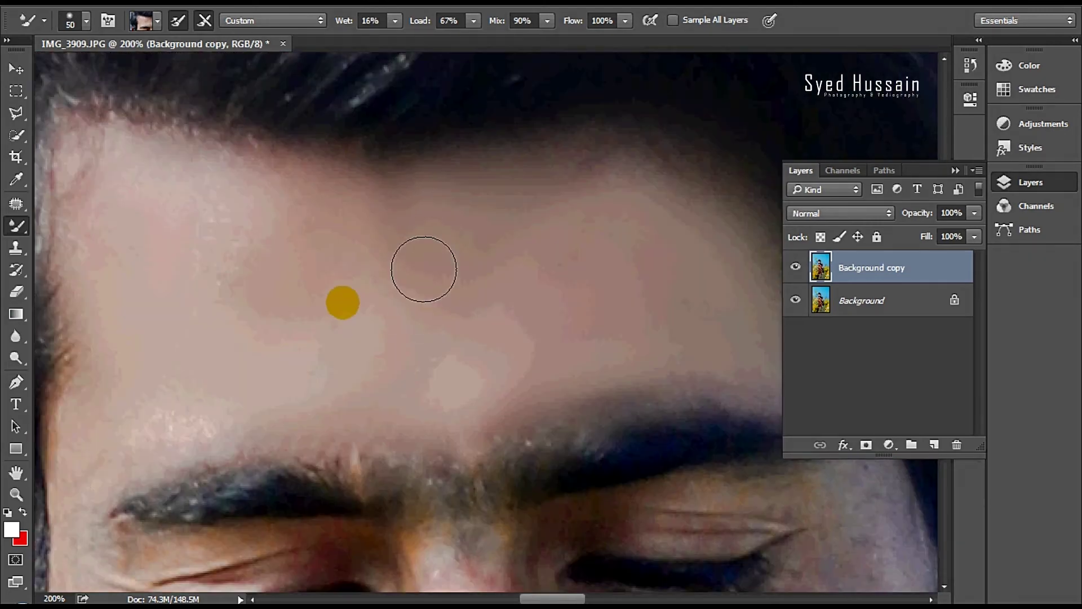
Blend the skin under both eyes and the cheek patch beside the nose with a smaller brush
{"action": "mouse_move", "coordinate": [338, 300]}
{"action": "left_mouse_down"}
{"action": "mouse_move", "coordinate": [362, 237]}
{"action": "mouse_move", "coordinate": [322, 178]}
{"action": "left_mouse_up"}
{"action": "left_click_drag", "start_coordinate": [249, 380], "coordinate": [224, 174]}
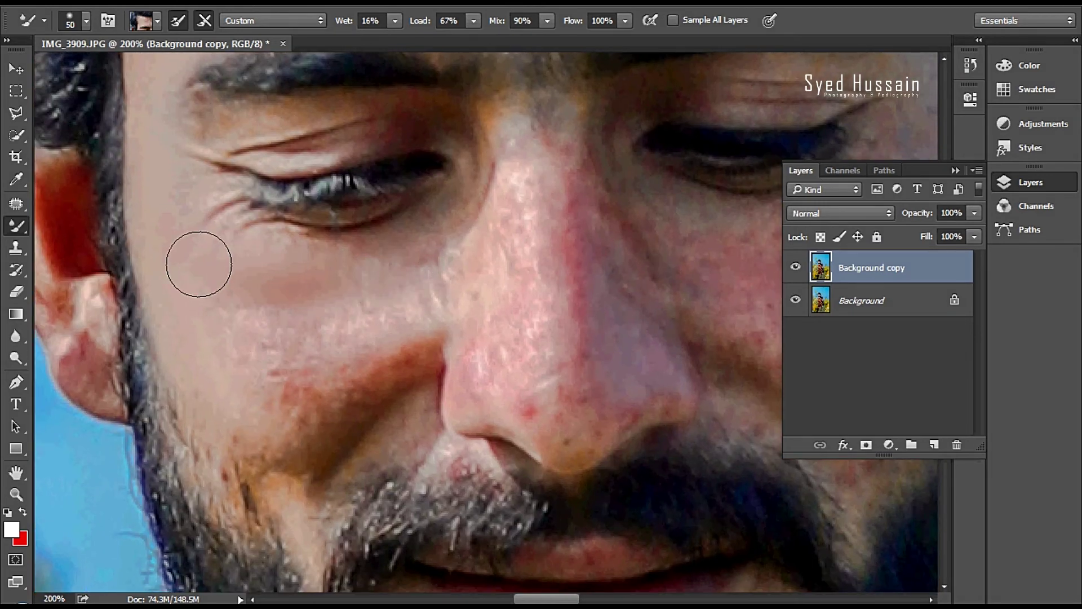
{"action": "key", "text": "bracketleft"}
{"action": "key", "text": "bracketleft"}
{"action": "key", "text": "bracketleft"}
{"action": "scroll", "coordinate": [237, 260], "scroll_direction": "up", "scroll_amount": 1}
{"action": "left_click_drag", "start_coordinate": [282, 261], "coordinate": [253, 246]}
{"action": "key", "text": "bracketleft"}
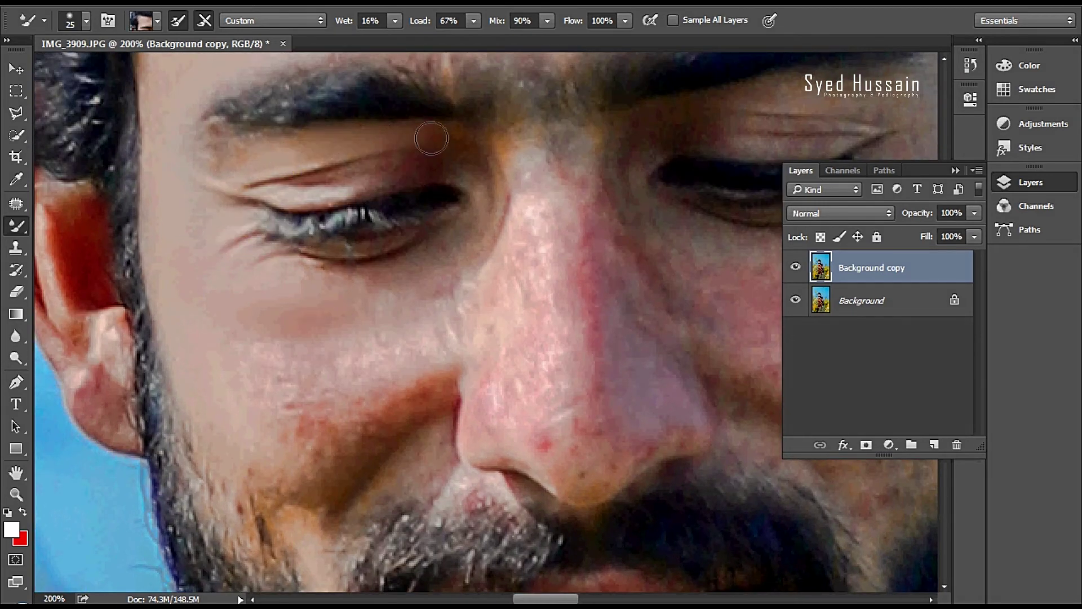
{"action": "key", "text": "bracketleft"}
{"action": "left_click_drag", "start_coordinate": [428, 242], "coordinate": [405, 297]}
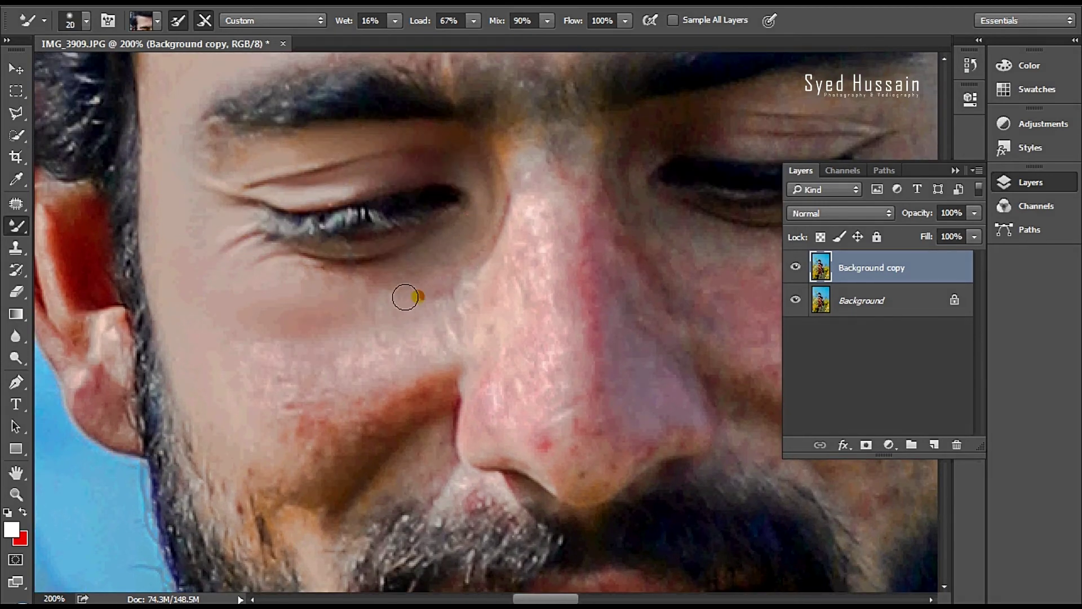
{"action": "key", "text": "bracketleft"}
{"action": "key", "text": "bracketleft"}
{"action": "key", "text": "bracketleft"}
{"action": "mouse_move", "coordinate": [310, 378]}
{"action": "left_mouse_down"}
{"action": "mouse_move", "coordinate": [323, 425]}
{"action": "mouse_move", "coordinate": [435, 394]}
{"action": "mouse_move", "coordinate": [353, 517]}
{"action": "mouse_move", "coordinate": [376, 309]}
{"action": "left_mouse_up"}
{"action": "key", "text": "bracketright"}
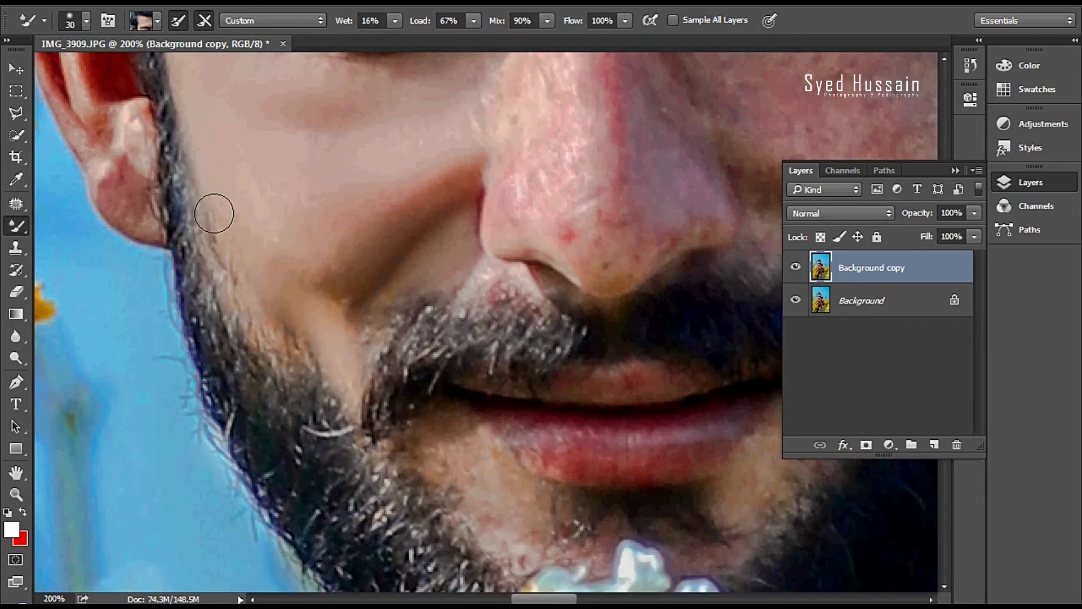
Smooth the nose sides, right upper eyelid, under-eye and cheek skin
{"action": "mouse_move", "coordinate": [495, 241]}
{"action": "left_mouse_down"}
{"action": "mouse_move", "coordinate": [401, 256]}
{"action": "mouse_move", "coordinate": [395, 337]}
{"action": "left_mouse_up"}
{"action": "mouse_move", "coordinate": [476, 281]}
{"action": "left_mouse_down"}
{"action": "mouse_move", "coordinate": [513, 411]}
{"action": "mouse_move", "coordinate": [473, 291]}
{"action": "mouse_move", "coordinate": [561, 307]}
{"action": "left_mouse_up"}
{"action": "mouse_move", "coordinate": [496, 188]}
{"action": "left_mouse_down"}
{"action": "mouse_move", "coordinate": [495, 261]}
{"action": "mouse_move", "coordinate": [486, 145]}
{"action": "mouse_move", "coordinate": [487, 235]}
{"action": "left_mouse_up"}
{"action": "key", "text": "bracketleft"}
{"action": "left_click_drag", "start_coordinate": [629, 181], "coordinate": [595, 184]}
{"action": "mouse_move", "coordinate": [620, 235]}
{"action": "left_mouse_down"}
{"action": "mouse_move", "coordinate": [445, 224]}
{"action": "mouse_move", "coordinate": [648, 217]}
{"action": "left_mouse_up"}
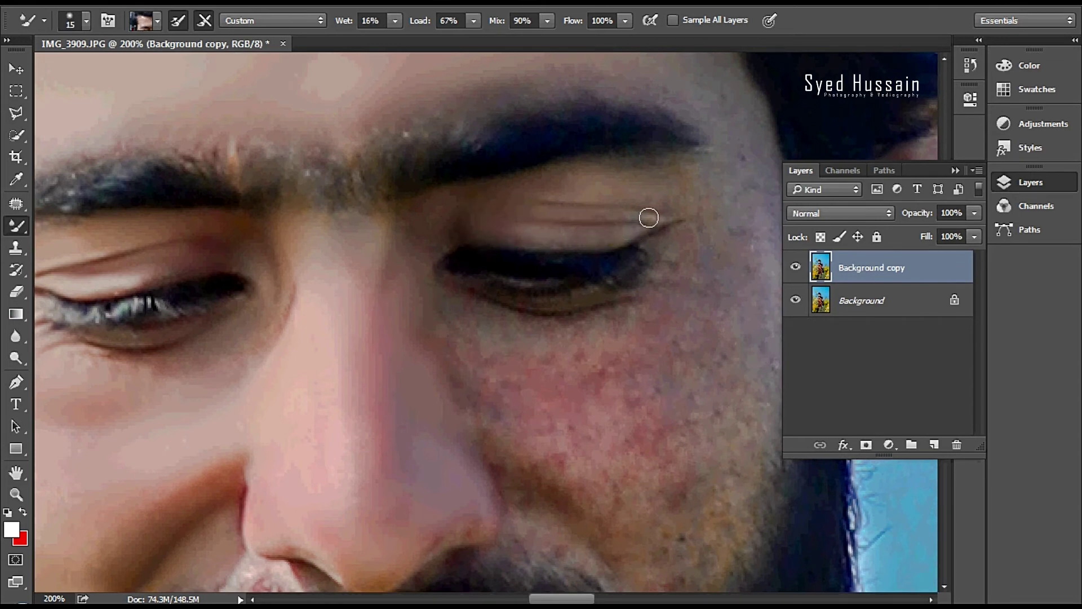
{"action": "left_click_drag", "start_coordinate": [441, 305], "coordinate": [492, 399]}
{"action": "key", "text": "bracketright"}
{"action": "key", "text": "bracketright"}
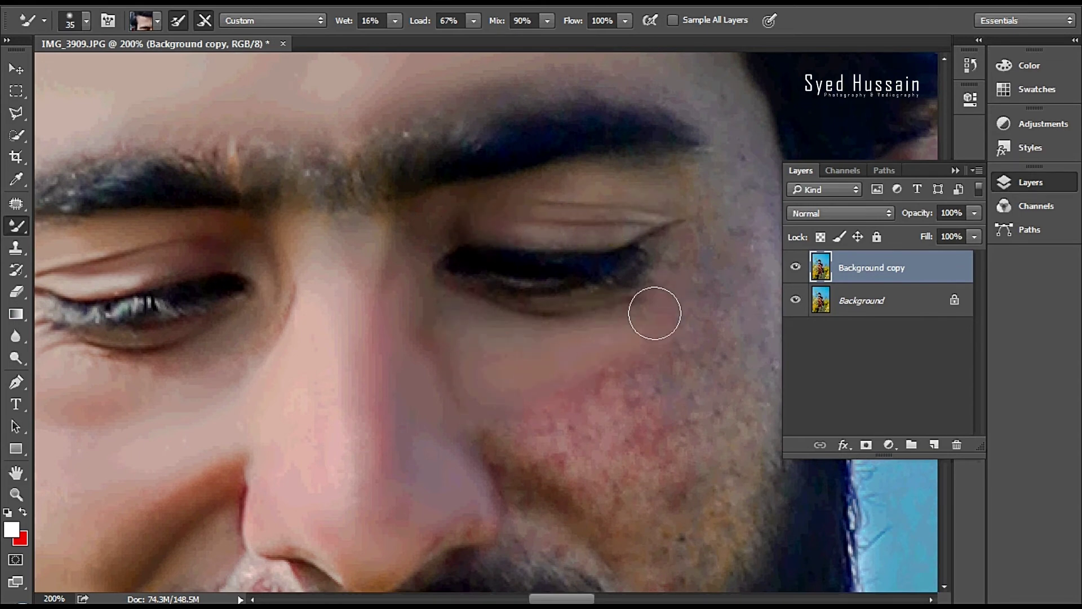
{"action": "mouse_move", "coordinate": [654, 309]}
{"action": "left_mouse_down"}
{"action": "mouse_move", "coordinate": [575, 423]}
{"action": "mouse_move", "coordinate": [560, 281]}
{"action": "mouse_move", "coordinate": [614, 358]}
{"action": "left_mouse_up"}
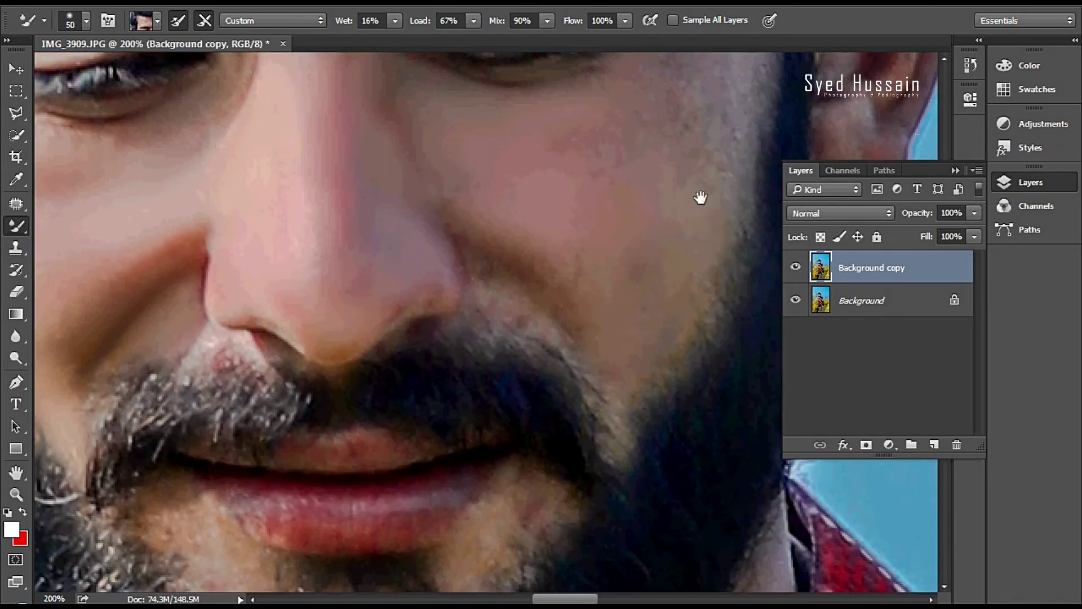
Move around the eyebrow and cheek, resizing the brush to 45 px, then zoom in on the cheek and beard
{"action": "mouse_move", "coordinate": [701, 198]}
{"action": "left_mouse_down"}
{"action": "mouse_move", "coordinate": [604, 203]}
{"action": "mouse_move", "coordinate": [573, 313]}
{"action": "left_mouse_up"}
{"action": "scroll", "coordinate": [564, 316], "scroll_direction": "down", "scroll_amount": 3}
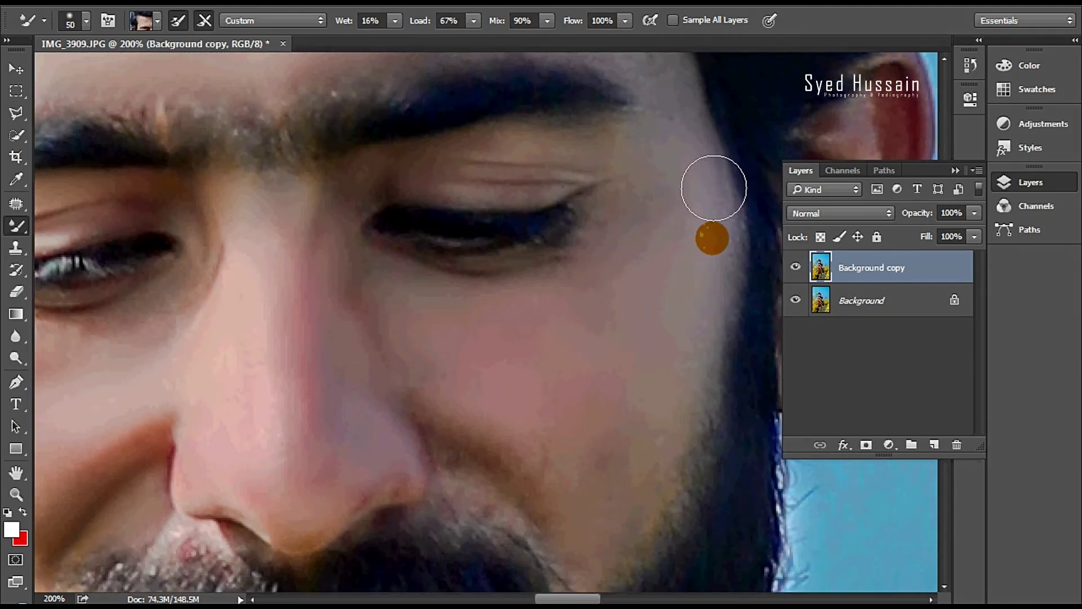
{"action": "scroll", "coordinate": [496, 302], "scroll_direction": "down", "scroll_amount": 3}
{"action": "key", "text": "bracketleft"}
{"action": "key", "text": "bracketleft"}
{"action": "key", "text": "bracketleft"}
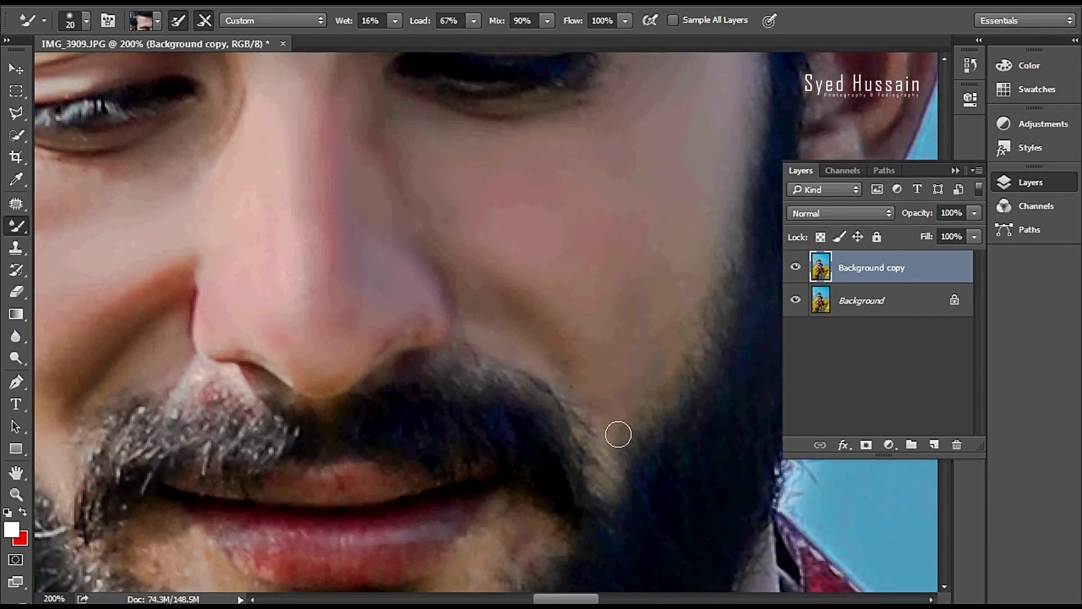
{"action": "key", "text": "bracketright"}
{"action": "scroll", "coordinate": [404, 391], "scroll_direction": "up", "scroll_amount": 2}
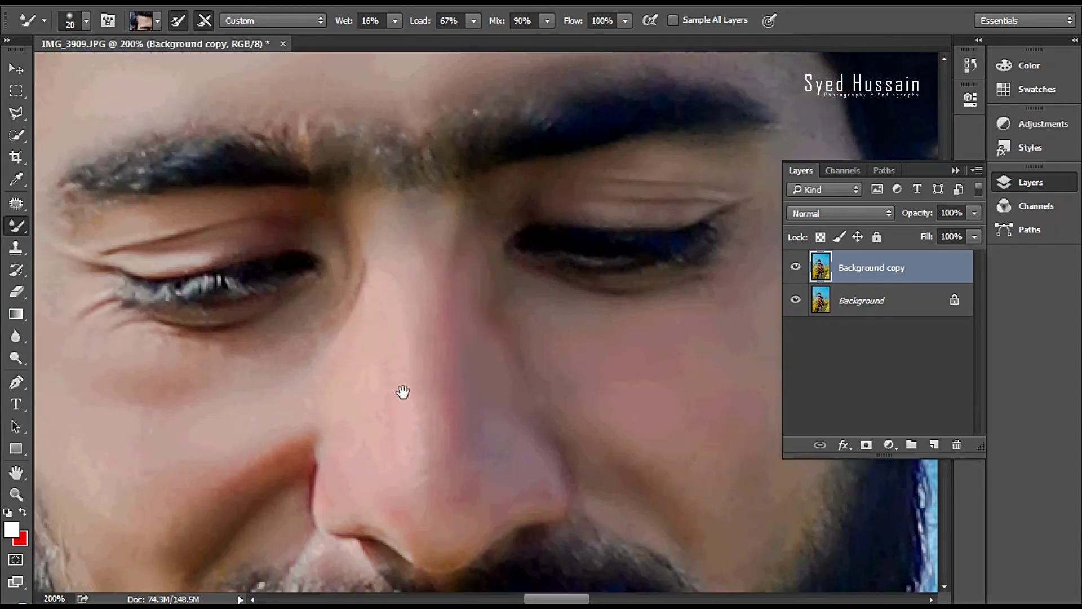
{"action": "scroll", "coordinate": [603, 280], "scroll_direction": "down", "scroll_amount": 5}
{"action": "scroll", "coordinate": [598, 302], "scroll_direction": "down", "scroll_amount": 2}
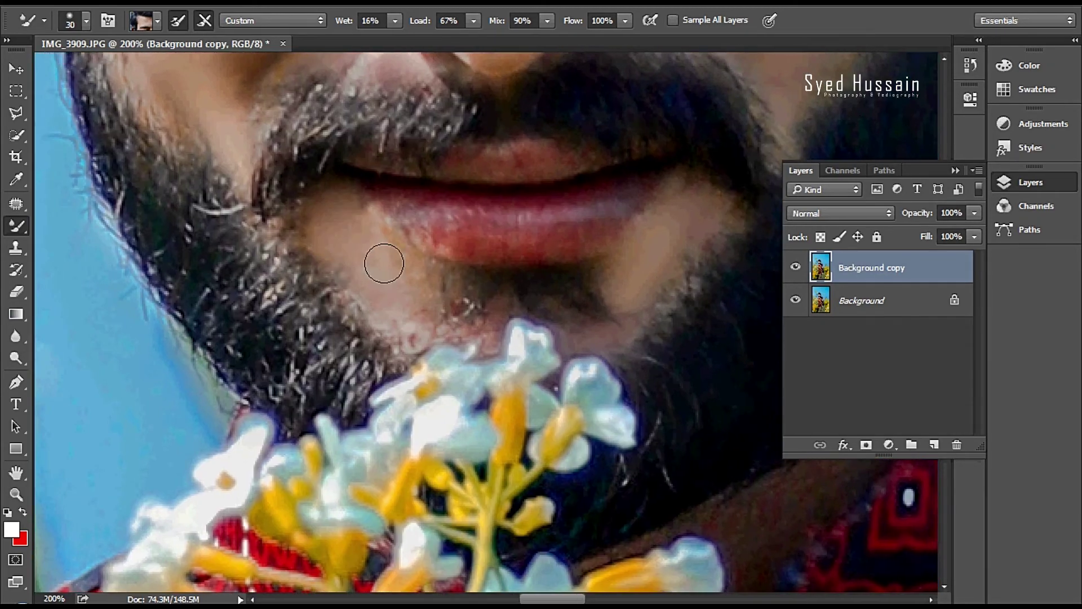
{"action": "scroll", "coordinate": [421, 331], "scroll_direction": "up", "scroll_amount": 2}
{"action": "scroll", "coordinate": [440, 339], "scroll_direction": "up", "scroll_amount": 6}
{"action": "scroll", "coordinate": [456, 347], "scroll_direction": "down", "scroll_amount": 3}
{"action": "key", "text": "bracketright"}
{"action": "key", "text": "bracketright"}
{"action": "key", "text": "bracketright"}
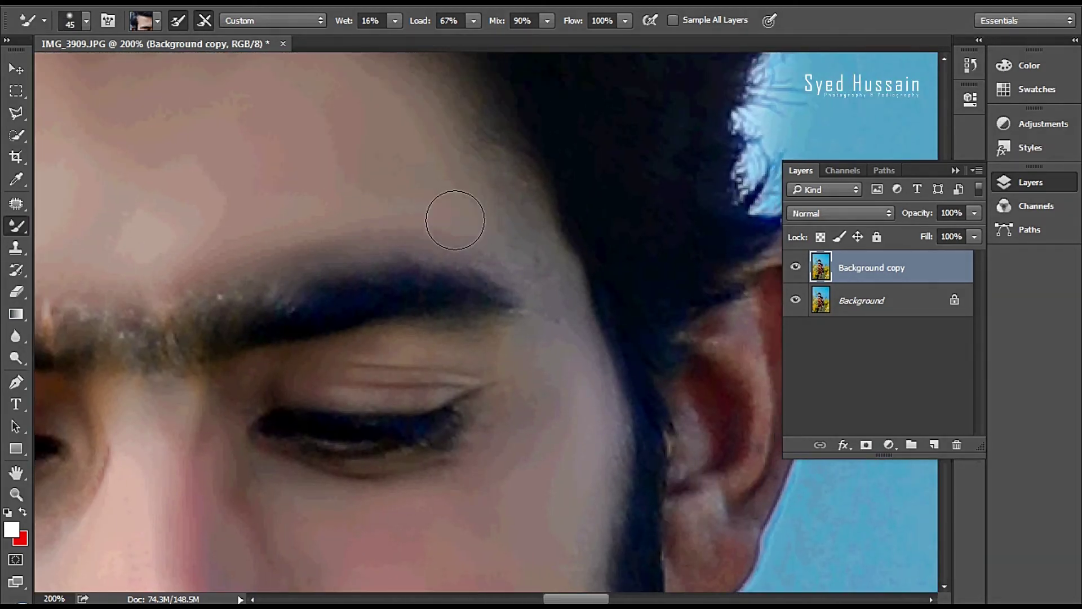
{"action": "scroll", "coordinate": [454, 217], "scroll_direction": "up", "scroll_amount": 6}
{"action": "scroll", "coordinate": [490, 271], "scroll_direction": "left", "scroll_amount": 3}
{"action": "scroll", "coordinate": [508, 237], "scroll_direction": "down", "scroll_amount": 3}
{"action": "scroll", "coordinate": [377, 77], "scroll_direction": "down", "scroll_amount": 5}
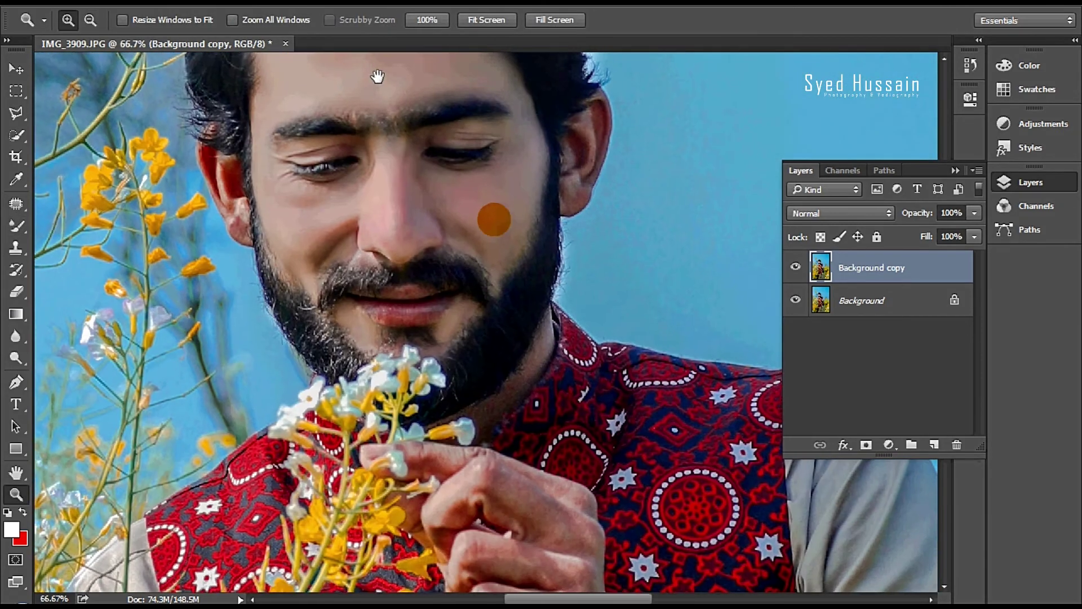
{"action": "left_click", "coordinate": [493, 218]}
Smooth the cheek, then zoom in on the neck and return to the Mixer Brush
{"action": "left_click_drag", "start_coordinate": [366, 254], "coordinate": [350, 310]}
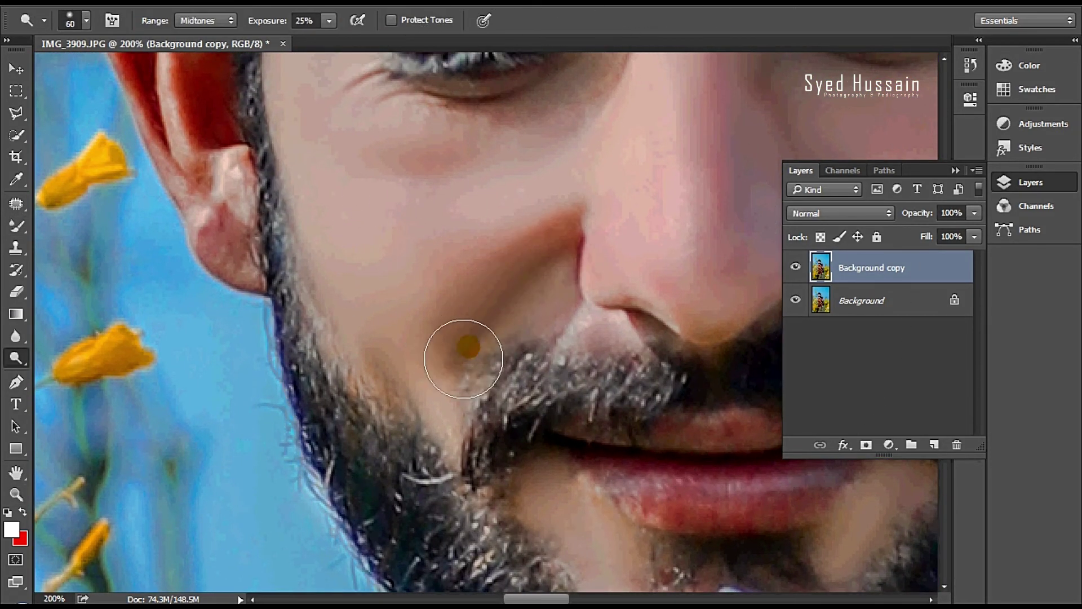
{"action": "key", "text": "z"}
{"action": "left_click_drag", "start_coordinate": [579, 327], "coordinate": [425, 193]}
{"action": "key", "text": "b"}
{"action": "scroll", "coordinate": [471, 218], "scroll_direction": "up", "scroll_amount": 1}
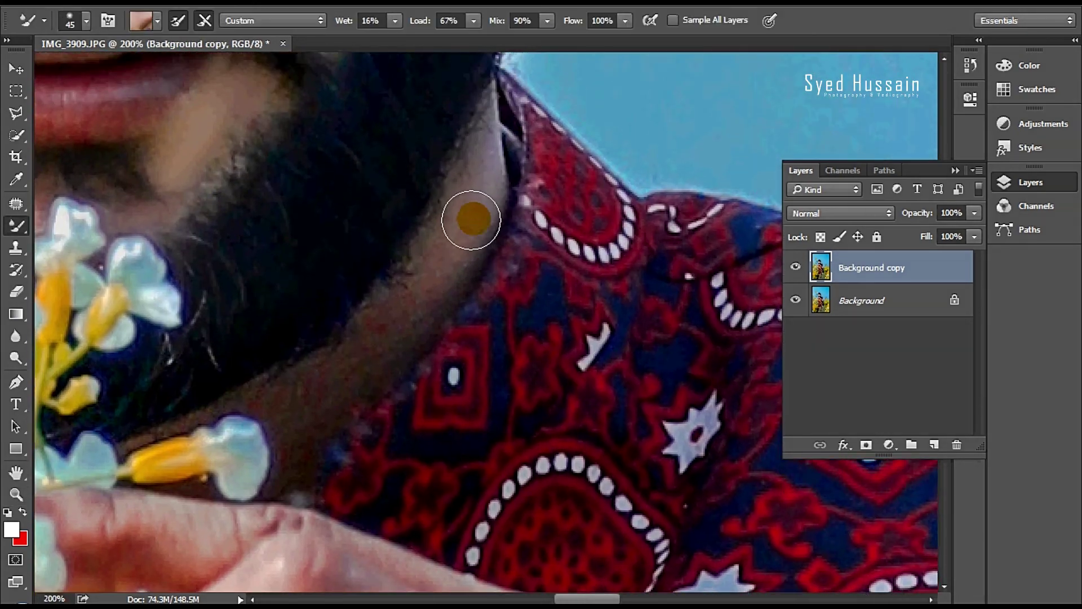
{"action": "scroll", "coordinate": [430, 293], "scroll_direction": "down", "scroll_amount": 2}
Blend the neck and wrist skin, resizing the Mixer Brush as needed
{"action": "key", "text": "bracketleft"}
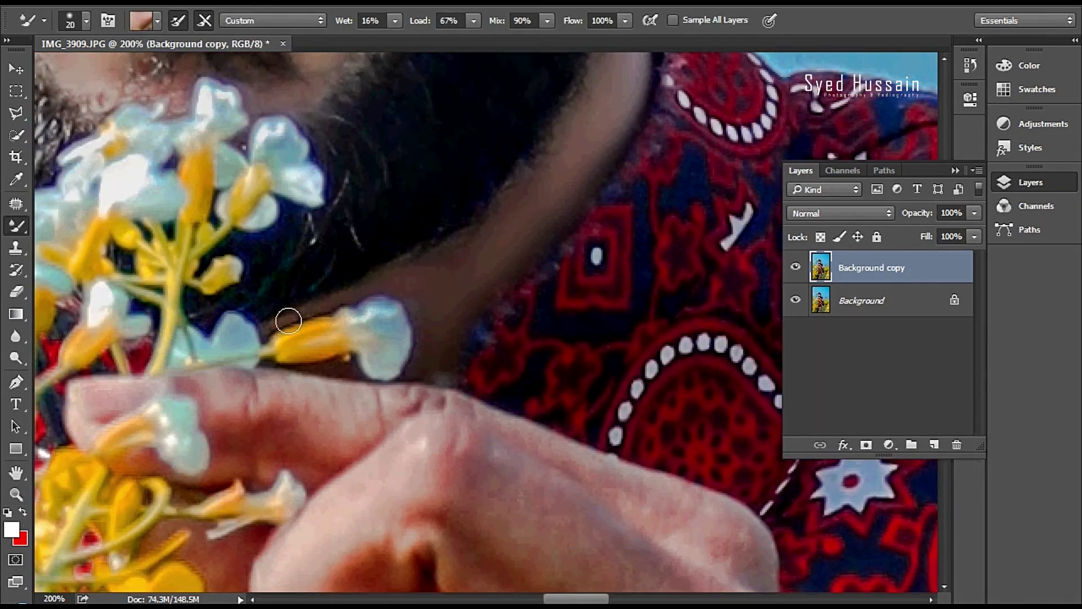
{"action": "scroll", "coordinate": [422, 367], "scroll_direction": "down", "scroll_amount": 5}
{"action": "scroll", "coordinate": [558, 316], "scroll_direction": "right", "scroll_amount": 3}
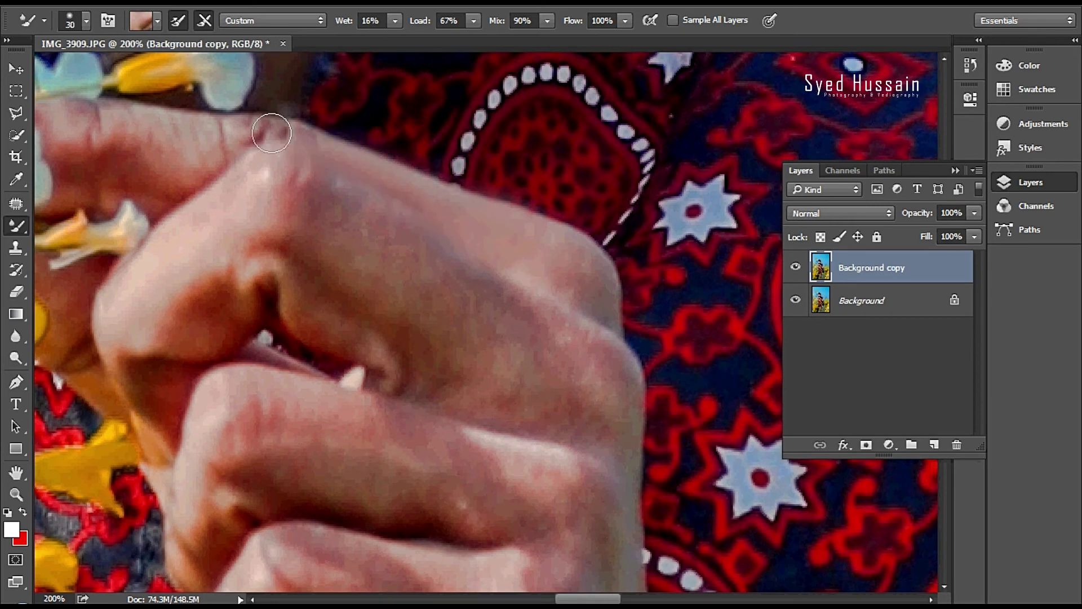
{"action": "scroll", "coordinate": [265, 186], "scroll_direction": "left", "scroll_amount": 3}
{"action": "scroll", "coordinate": [321, 230], "scroll_direction": "down", "scroll_amount": 1}
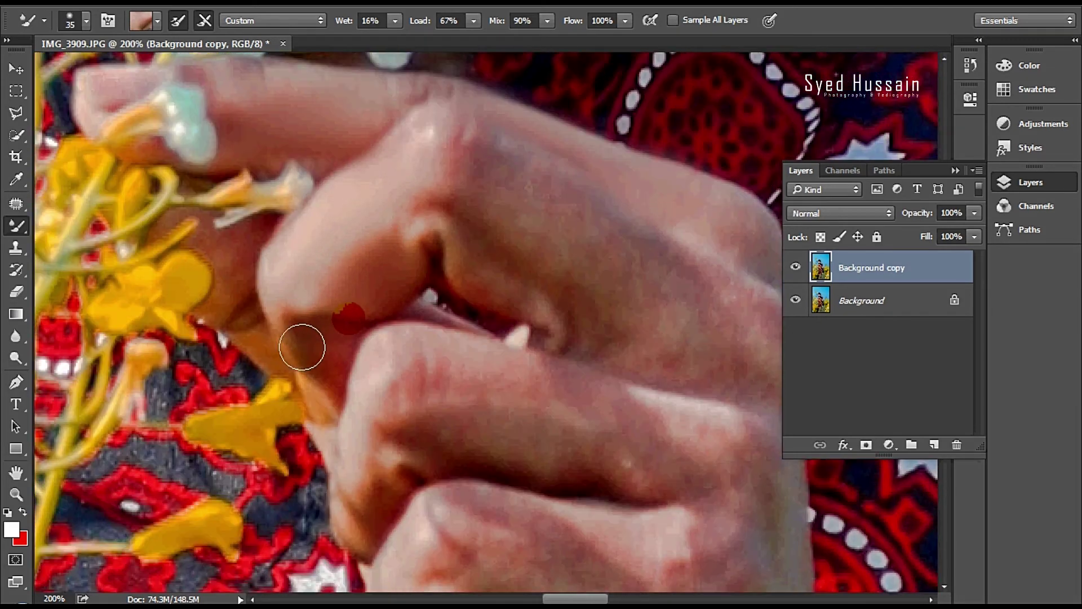
{"action": "scroll", "coordinate": [302, 347], "scroll_direction": "right", "scroll_amount": 1}
{"action": "scroll", "coordinate": [490, 242], "scroll_direction": "down", "scroll_amount": 4}
{"action": "scroll", "coordinate": [599, 272], "scroll_direction": "right", "scroll_amount": 2}
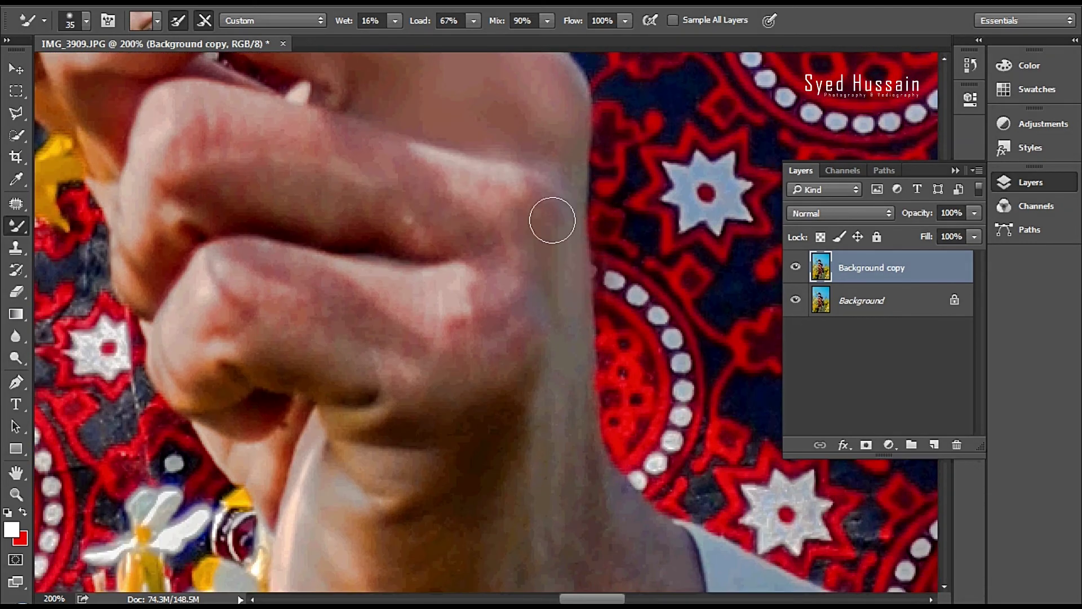
{"action": "scroll", "coordinate": [492, 201], "scroll_direction": "down", "scroll_amount": 2}
{"action": "scroll", "coordinate": [493, 201], "scroll_direction": "right", "scroll_amount": 1}
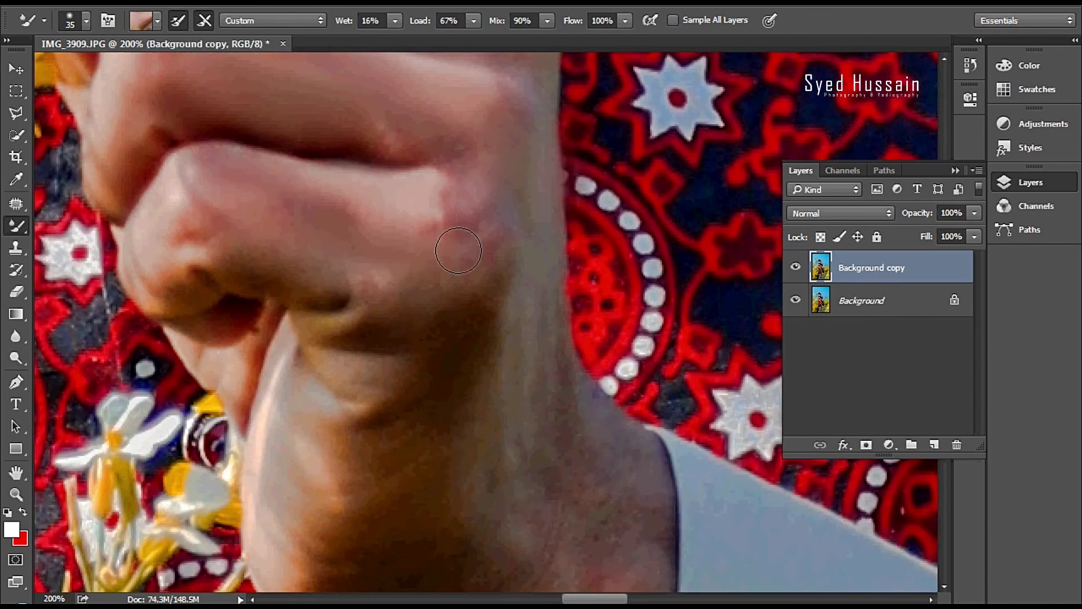
{"action": "scroll", "coordinate": [459, 250], "scroll_direction": "down", "scroll_amount": 2}
{"action": "scroll", "coordinate": [338, 338], "scroll_direction": "left", "scroll_amount": 2}
{"action": "scroll", "coordinate": [451, 327], "scroll_direction": "down", "scroll_amount": 1}
{"action": "key", "text": "bracketright"}
{"action": "scroll", "coordinate": [718, 449], "scroll_direction": "down", "scroll_amount": 4}
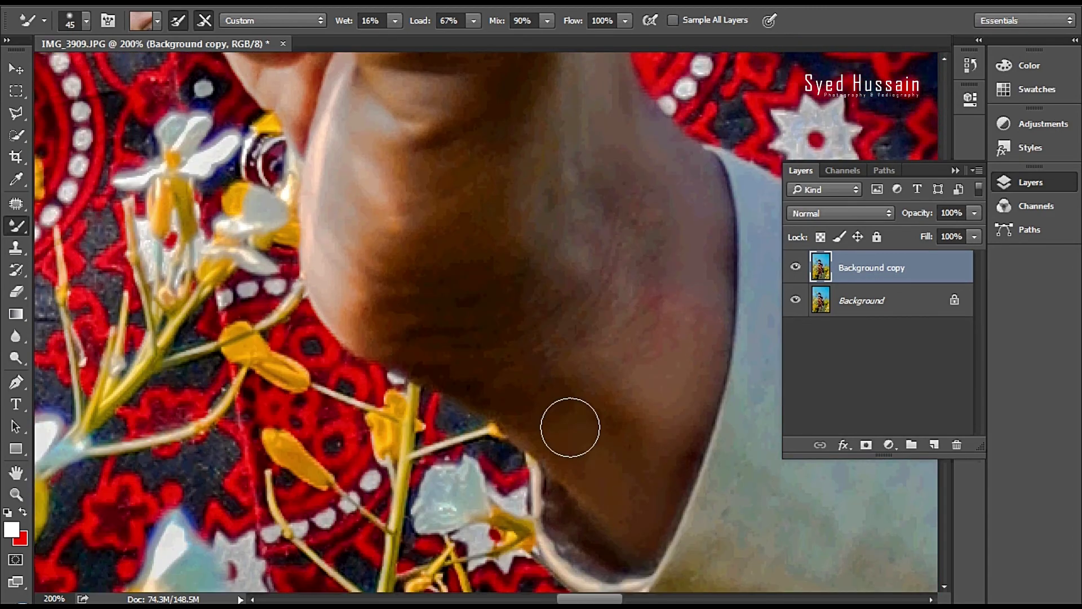
{"action": "scroll", "coordinate": [431, 363], "scroll_direction": "up", "scroll_amount": 4}
{"action": "scroll", "coordinate": [357, 243], "scroll_direction": "down", "scroll_amount": 5}
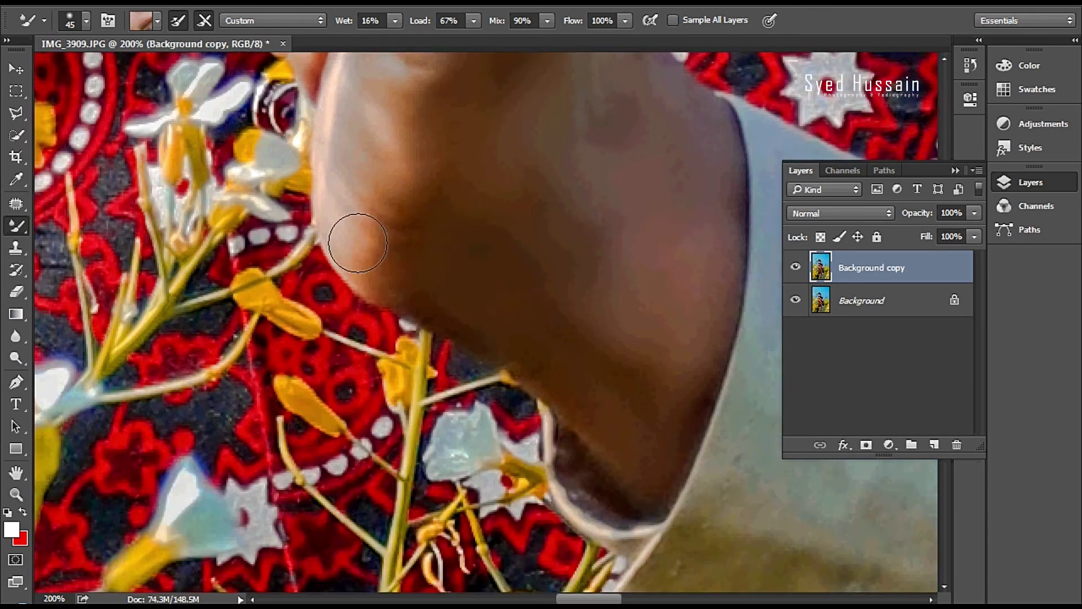
{"action": "scroll", "coordinate": [541, 239], "scroll_direction": "up", "scroll_amount": 3}
Zoom out, zoom in on the hands and lightly dodge before returning to the Mixer Brush
{"action": "key", "text": "z"}
{"action": "key", "text": "ctrl+minus"}
{"action": "key", "text": "ctrl+minus"}
{"action": "key", "text": "ctrl+minus"}
{"action": "key", "text": "ctrl+minus"}
{"action": "key", "text": "ctrl+minus"}
{"action": "key", "text": "ctrl+minus"}
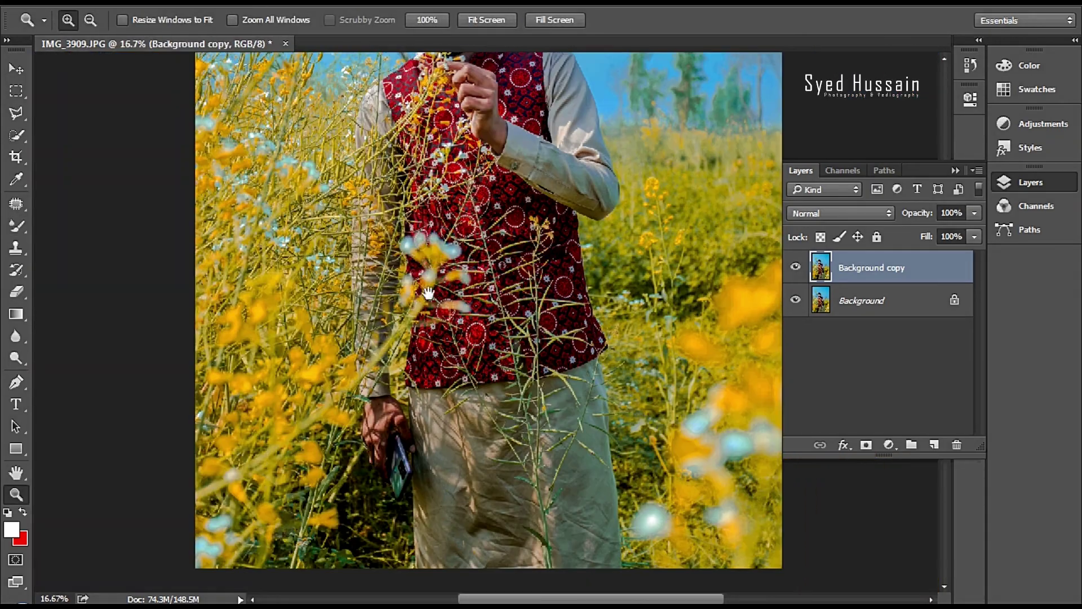
{"action": "left_click", "coordinate": [527, 271]}
{"action": "left_click", "coordinate": [16, 358]}
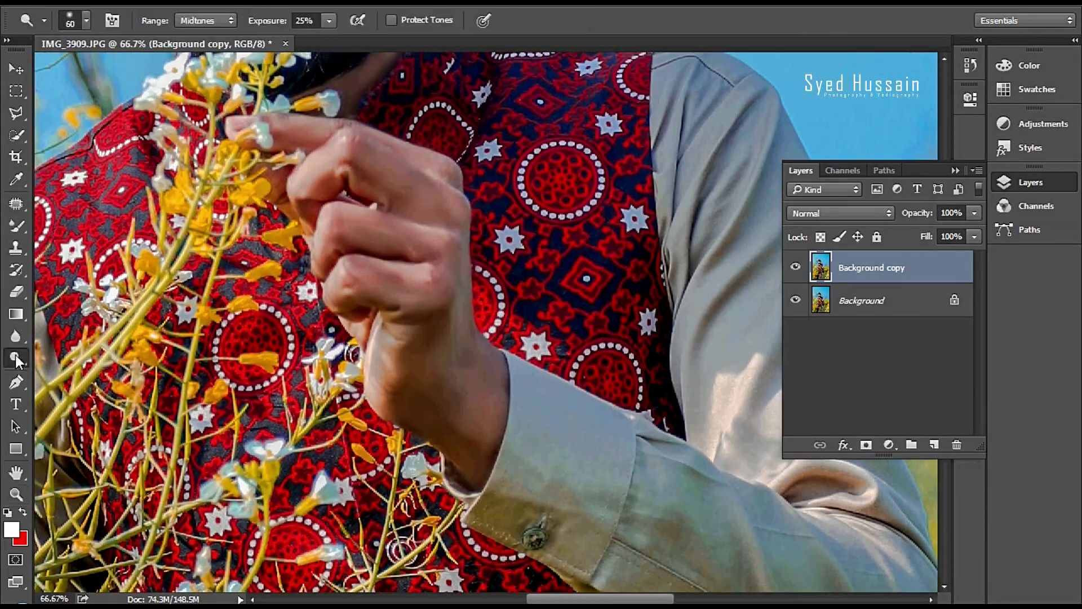
{"action": "key", "text": "bracketright"}
{"action": "key", "text": "bracketright"}
{"action": "key", "text": "bracketright"}
{"action": "scroll", "coordinate": [389, 316], "scroll_direction": "down", "scroll_amount": 10}
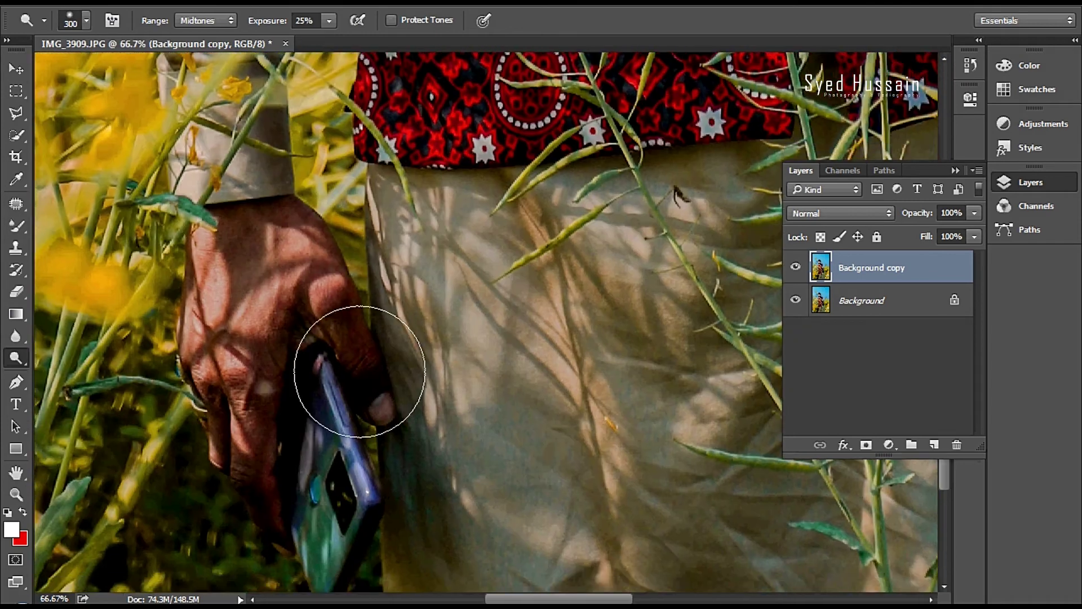
{"action": "left_click_drag", "start_coordinate": [192, 350], "coordinate": [196, 383]}
{"action": "key", "text": "b"}
Blend the phone-holding hand's skin, its red blemish and lower fingers
{"action": "left_click_drag", "start_coordinate": [282, 248], "coordinate": [259, 287]}
{"action": "left_click_drag", "start_coordinate": [316, 265], "coordinate": [283, 303]}
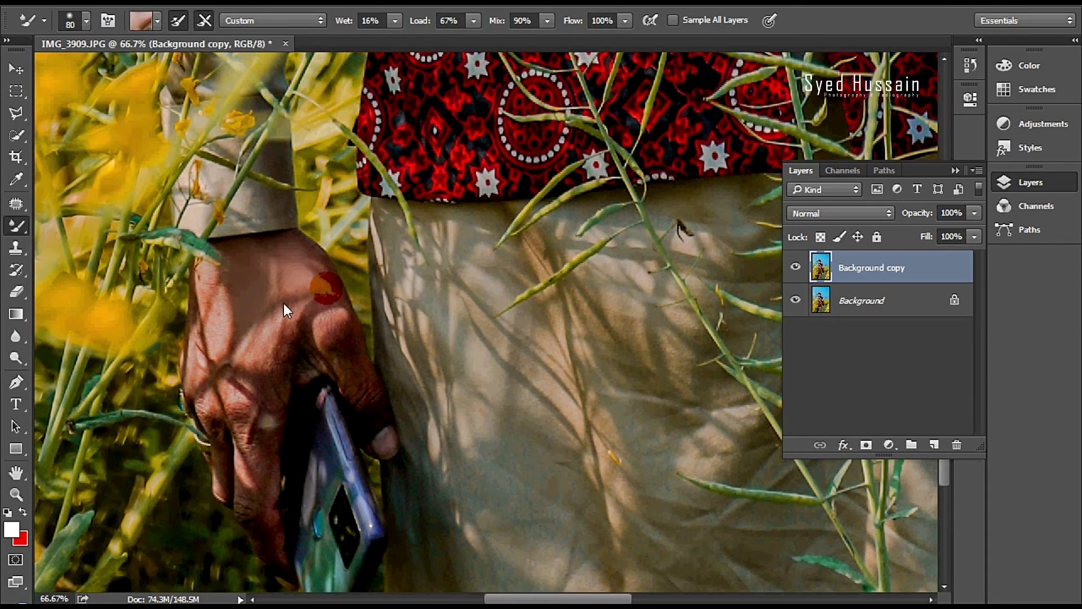
{"action": "mouse_move", "coordinate": [254, 349]}
{"action": "left_mouse_down"}
{"action": "mouse_move", "coordinate": [190, 361]}
{"action": "mouse_move", "coordinate": [316, 363]}
{"action": "mouse_move", "coordinate": [370, 425]}
{"action": "left_mouse_up"}
{"action": "key", "text": "bracketright"}
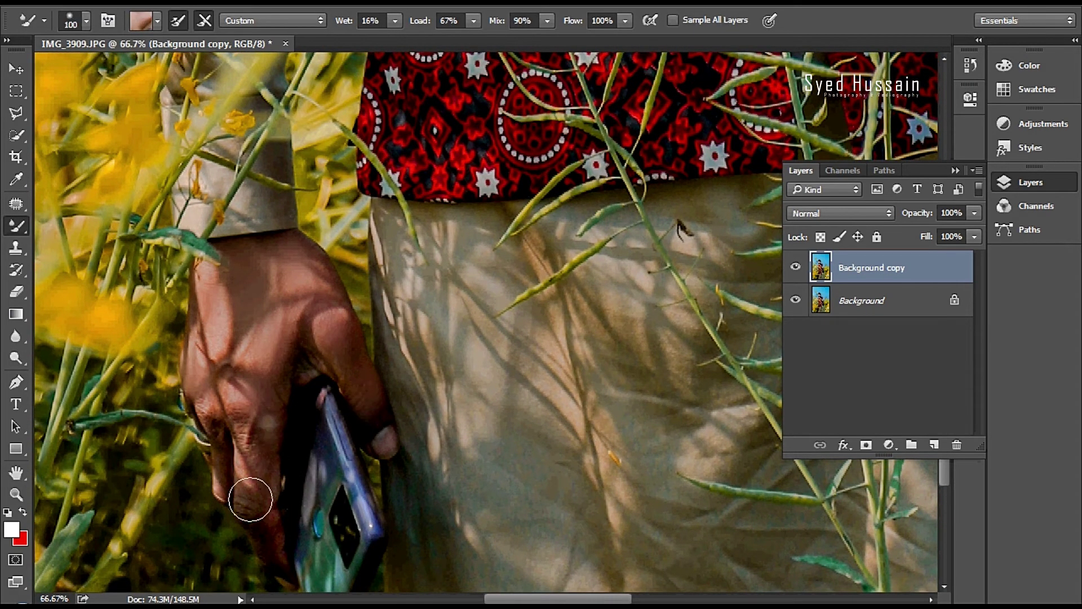
{"action": "mouse_move", "coordinate": [260, 518]}
{"action": "left_mouse_down"}
{"action": "mouse_move", "coordinate": [206, 411]}
{"action": "mouse_move", "coordinate": [265, 391]}
{"action": "left_mouse_up"}
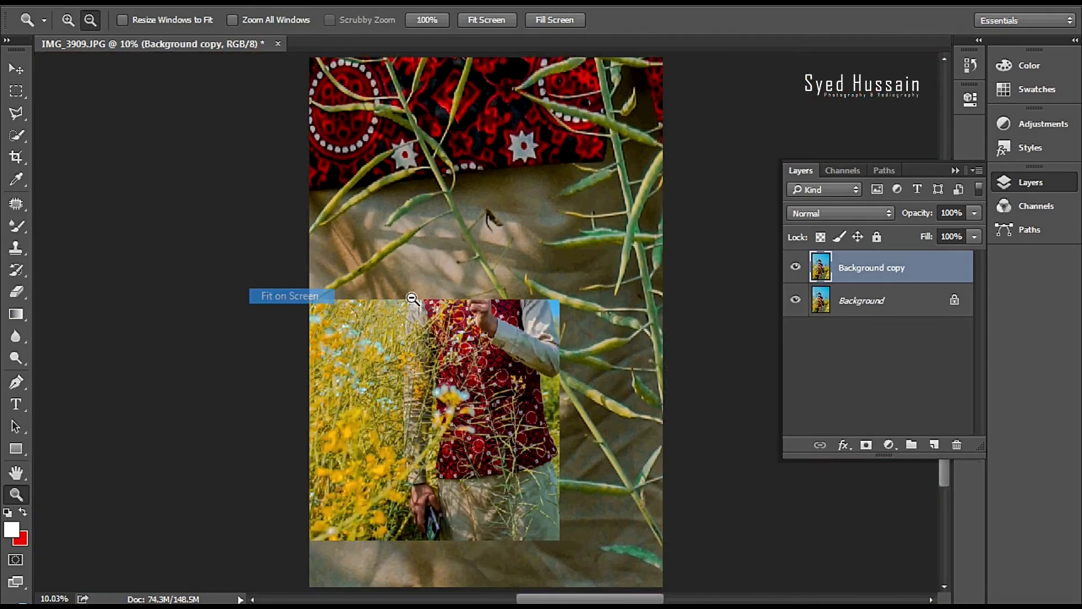
Merge the retouched layers into a single Background layer
{"action": "key", "text": "z"}
{"action": "key", "text": "ctrl+0"}
{"action": "right_click", "coordinate": [884, 281]}
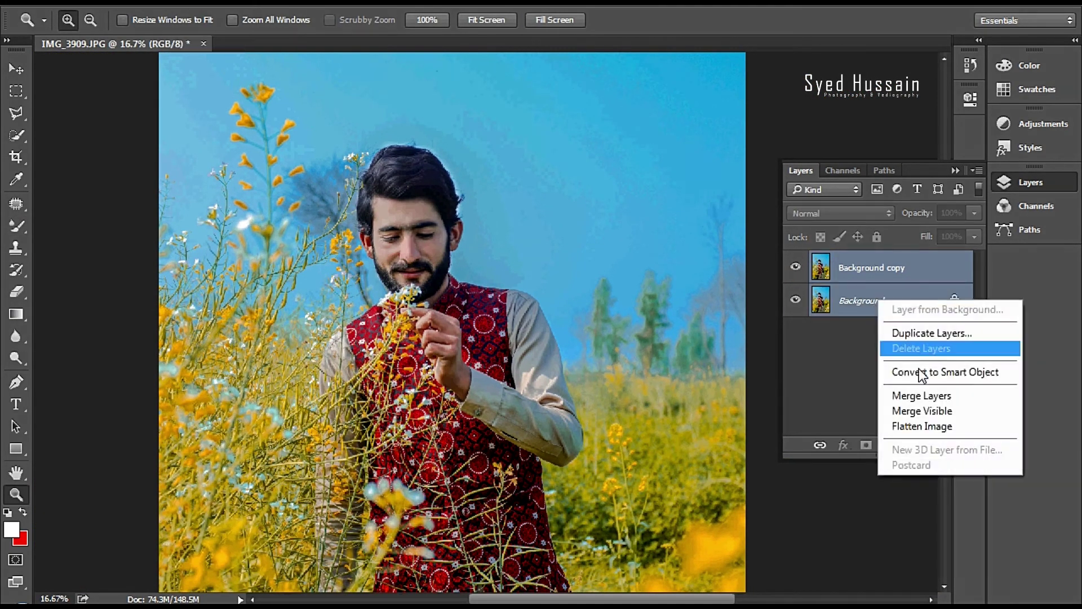
{"action": "left_click", "coordinate": [919, 404]}
{"action": "key", "text": "ctrl+minus"}
{"action": "key", "text": "ctrl+minus"}
Add a Gradient Fill layer with the Radial style
{"action": "left_click", "coordinate": [889, 445]}
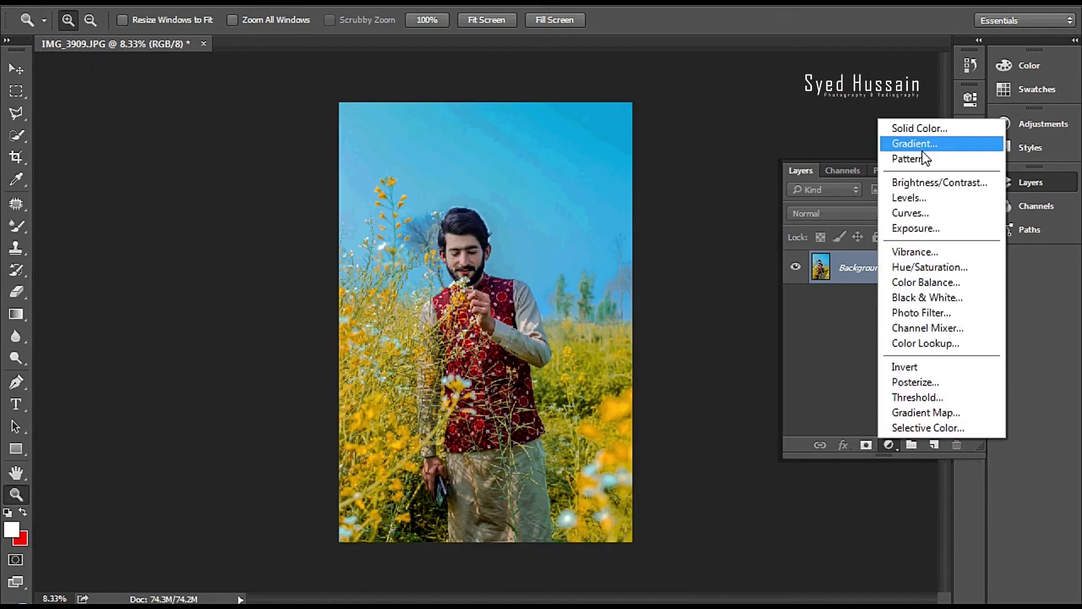
{"action": "left_click", "coordinate": [922, 144]}
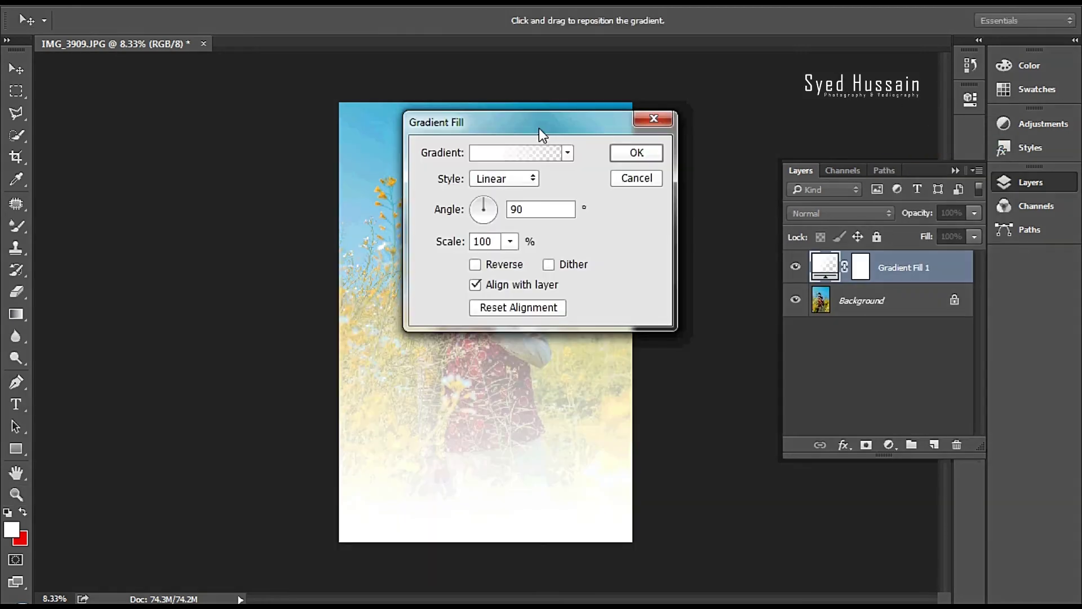
{"action": "left_click_drag", "start_coordinate": [539, 129], "coordinate": [781, 90]}
{"action": "left_click", "coordinate": [733, 148]}
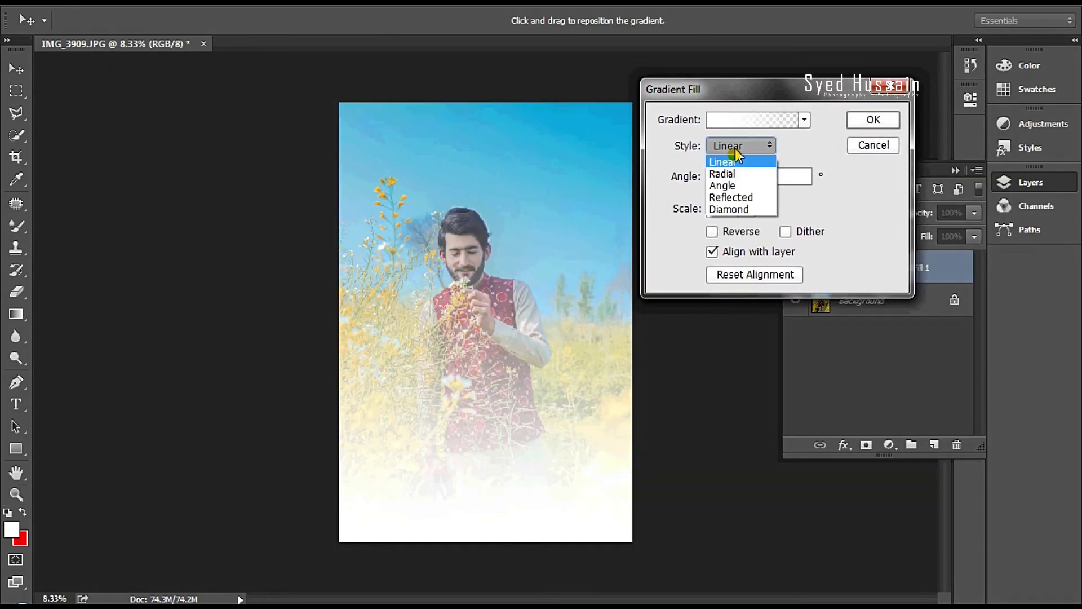
{"action": "left_click", "coordinate": [725, 165]}
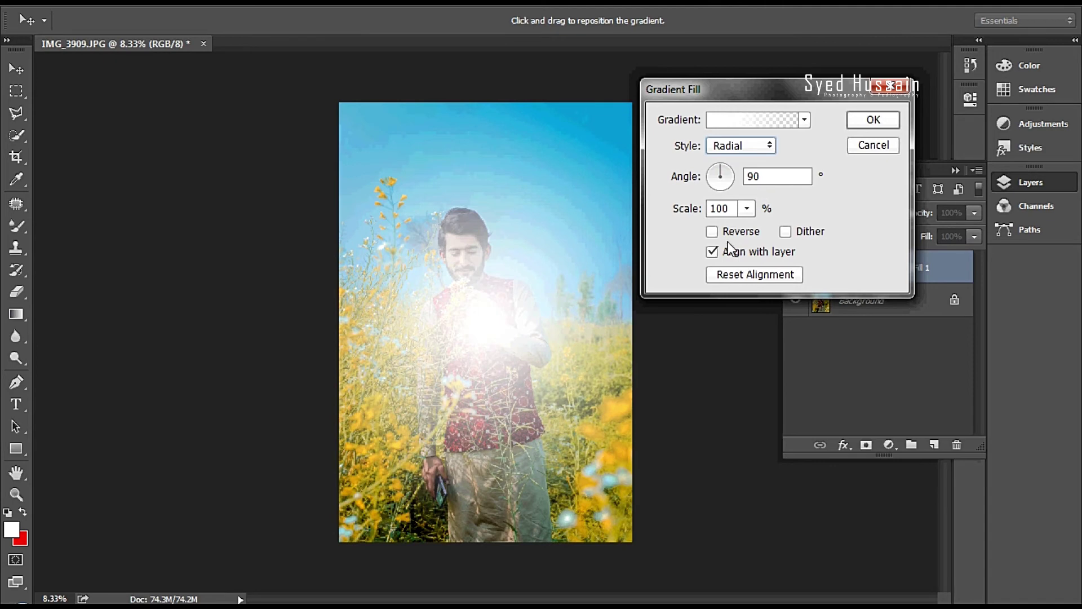
Make the gradient black-to-transparent: left stop 000000, right stop removed
{"action": "left_click", "coordinate": [786, 120]}
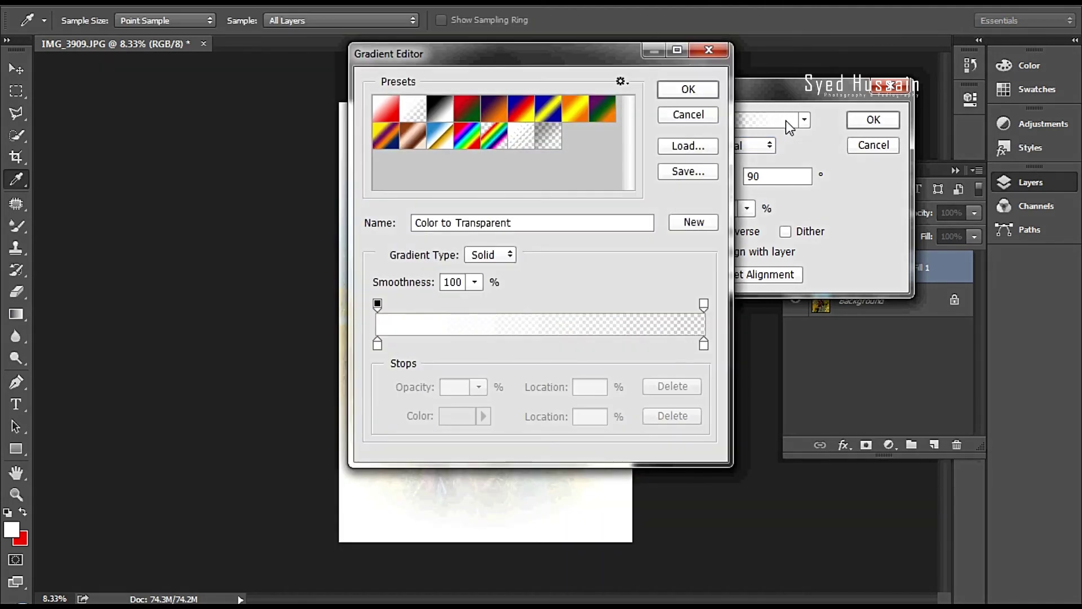
{"action": "left_click", "coordinate": [377, 343]}
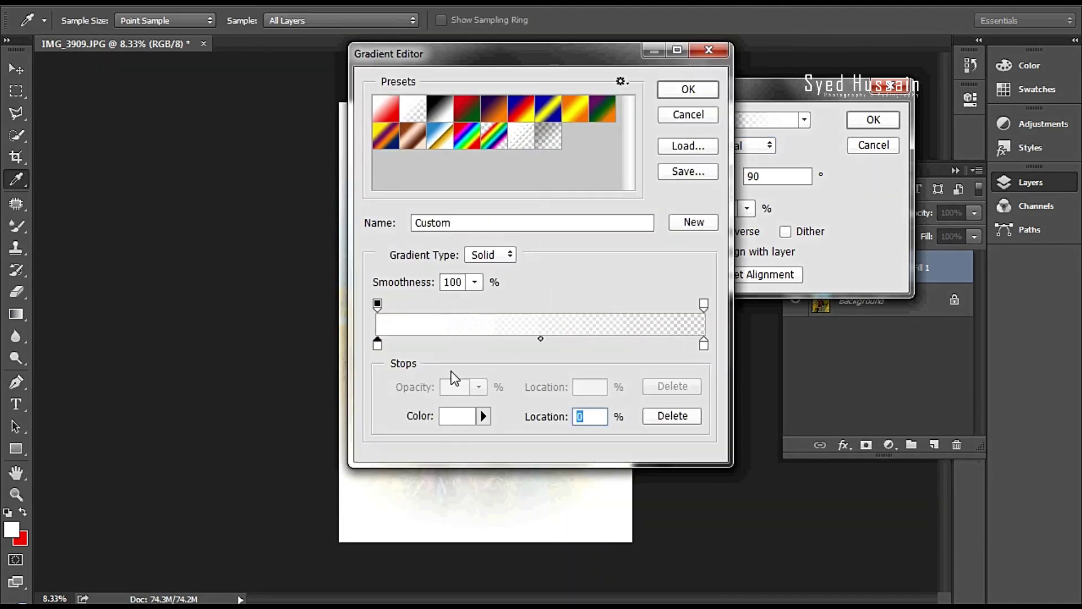
{"action": "left_click", "coordinate": [467, 419]}
{"action": "left_click", "coordinate": [492, 309]}
{"action": "double_click", "coordinate": [604, 374]}
{"action": "type", "text": "000000"}
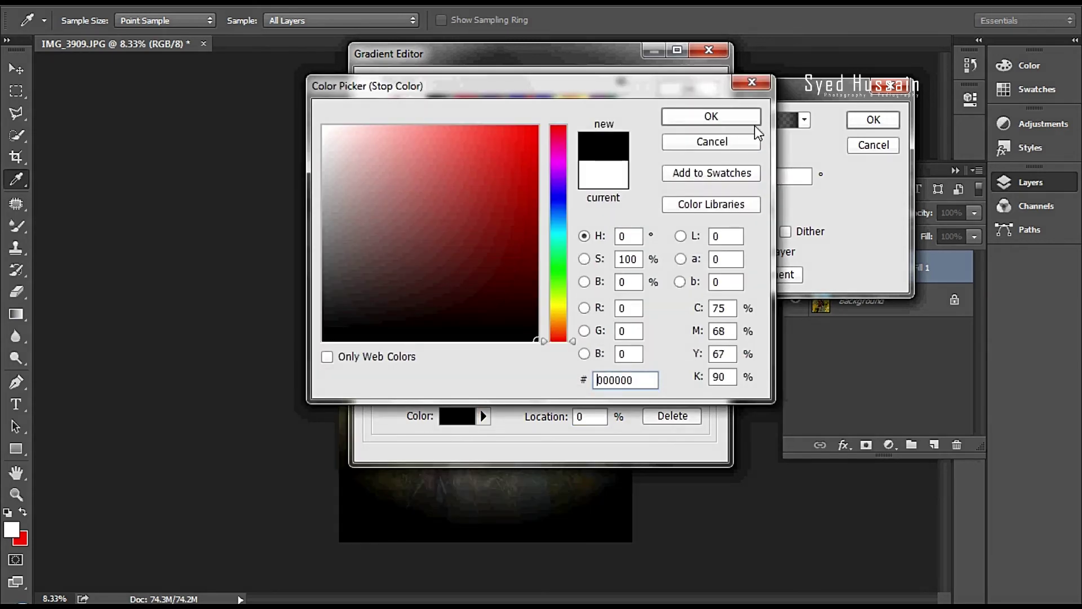
{"action": "left_click", "coordinate": [746, 120]}
{"action": "left_click", "coordinate": [690, 90]}
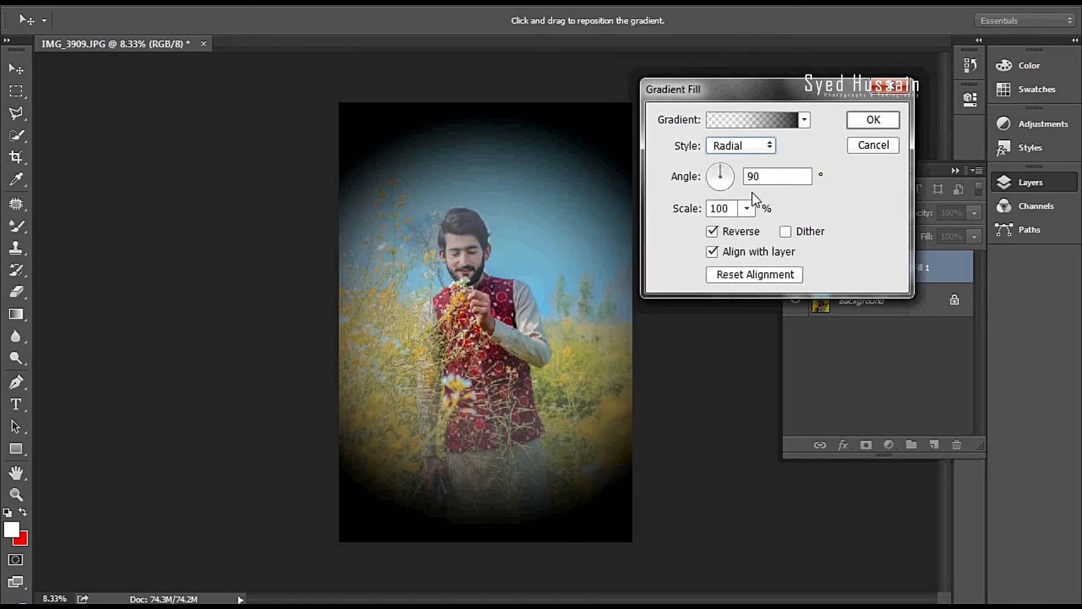
{"action": "left_click", "coordinate": [746, 121]}
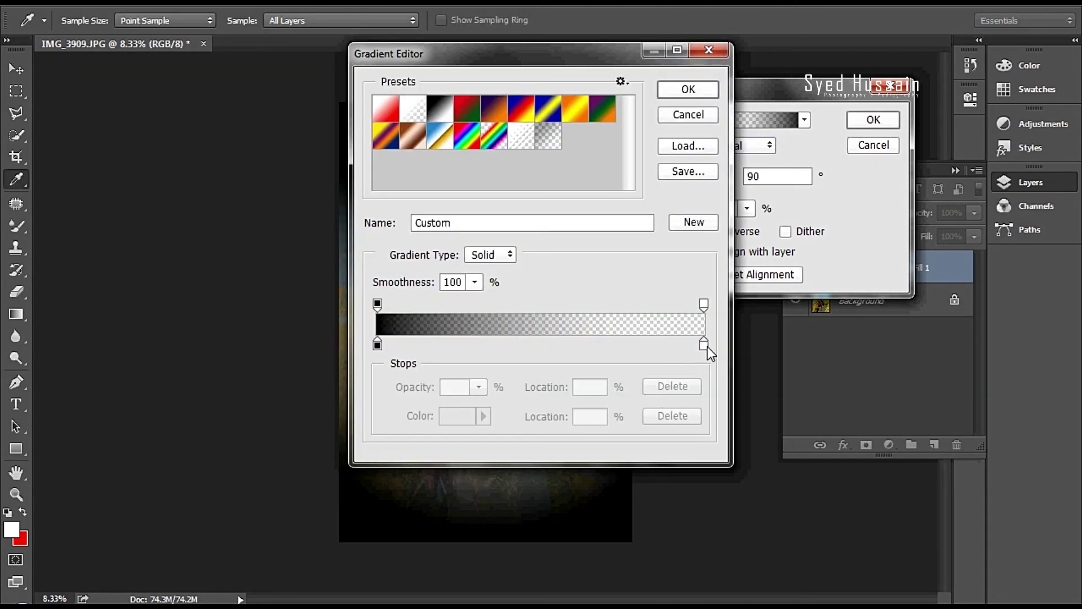
{"action": "left_click", "coordinate": [703, 344]}
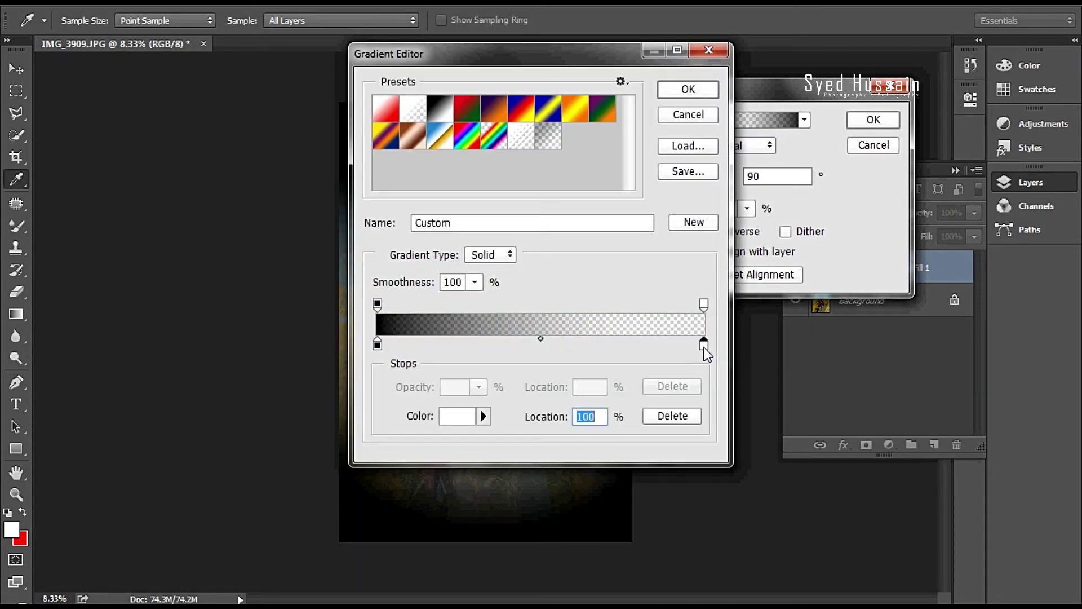
{"action": "left_click", "coordinate": [692, 415]}
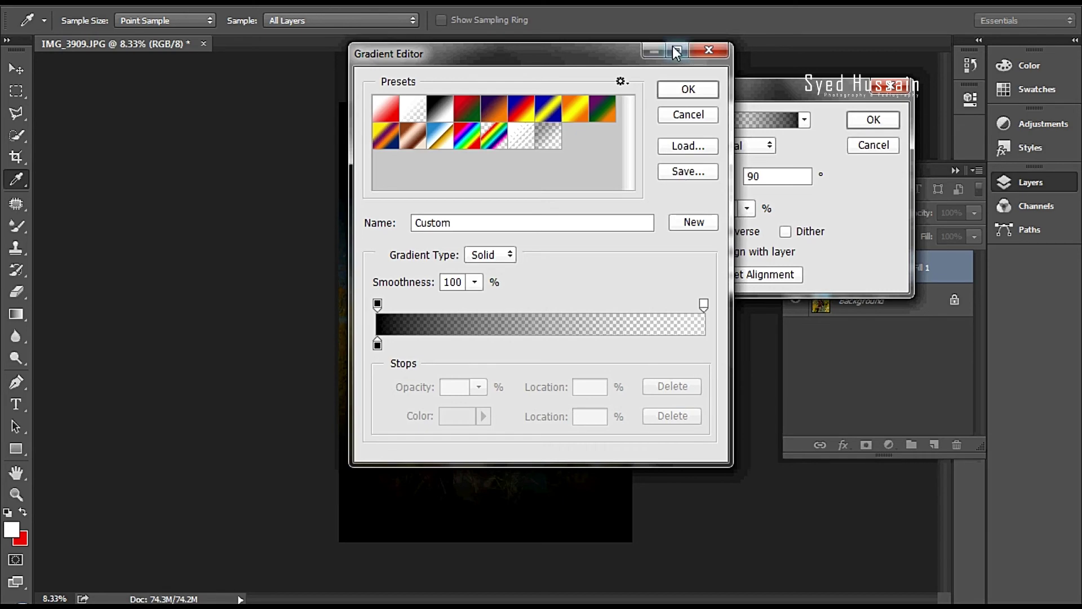
{"action": "left_click", "coordinate": [688, 90]}
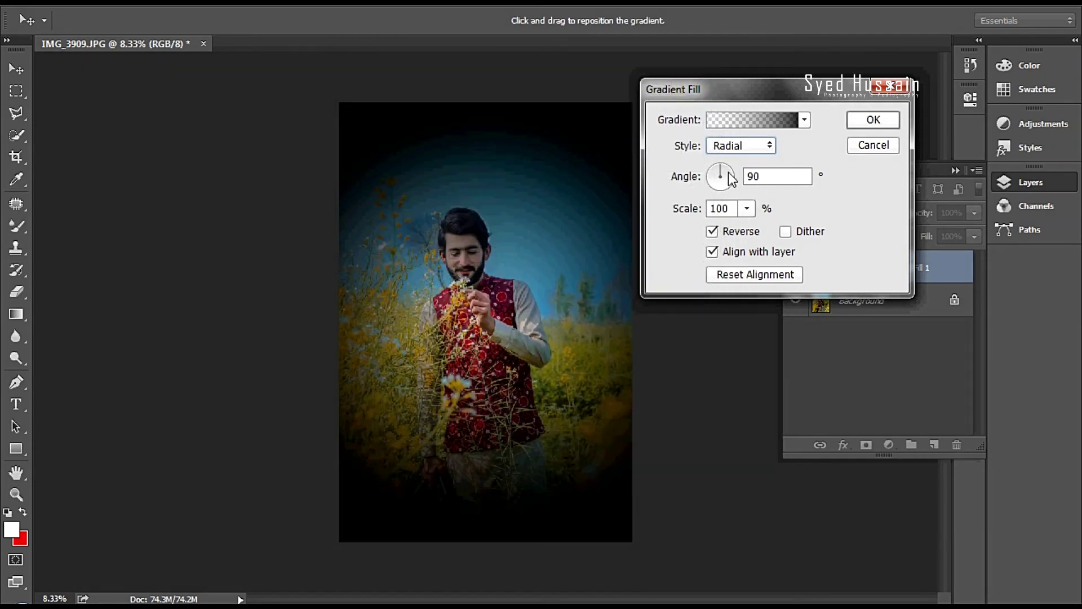
Set the gradient angle to 65.22° and scale to 199%, and apply the fill layer
{"action": "left_click", "coordinate": [725, 164]}
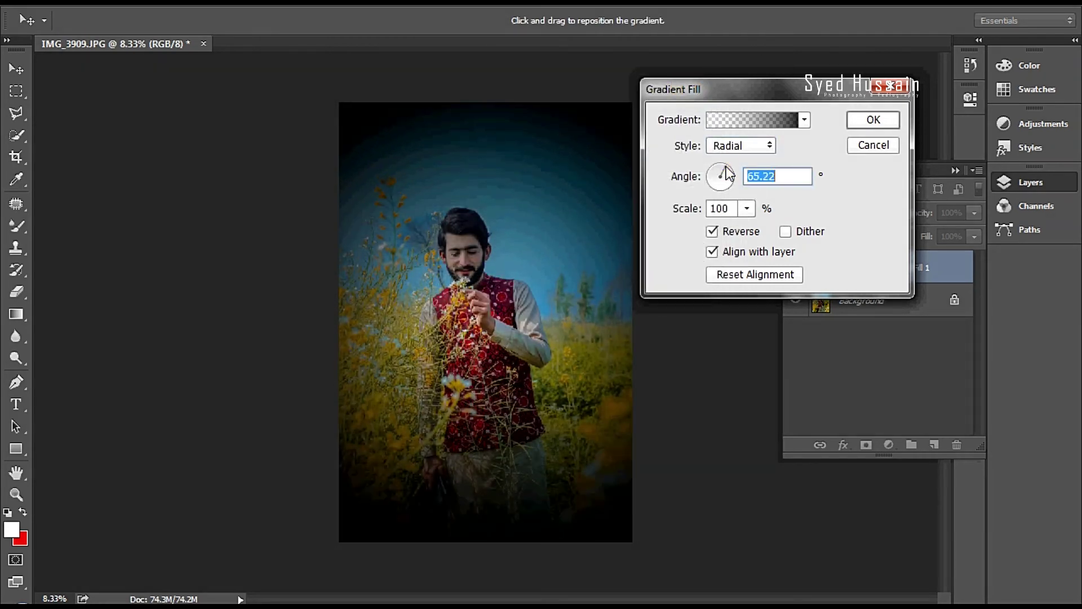
{"action": "left_click", "coordinate": [726, 168]}
{"action": "left_click", "coordinate": [747, 210]}
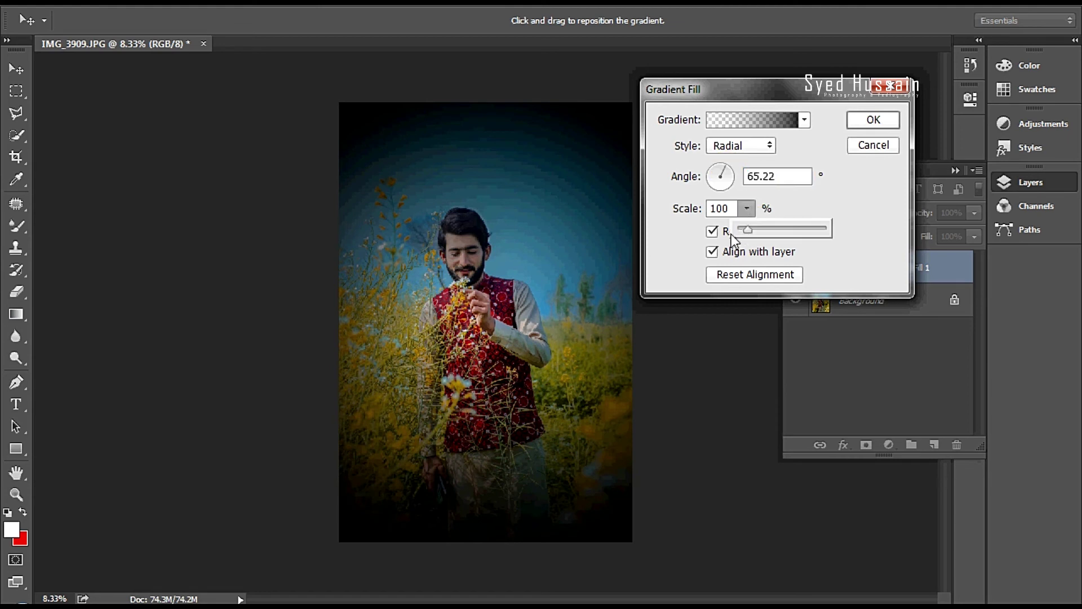
{"action": "left_click_drag", "start_coordinate": [749, 231], "coordinate": [758, 229]}
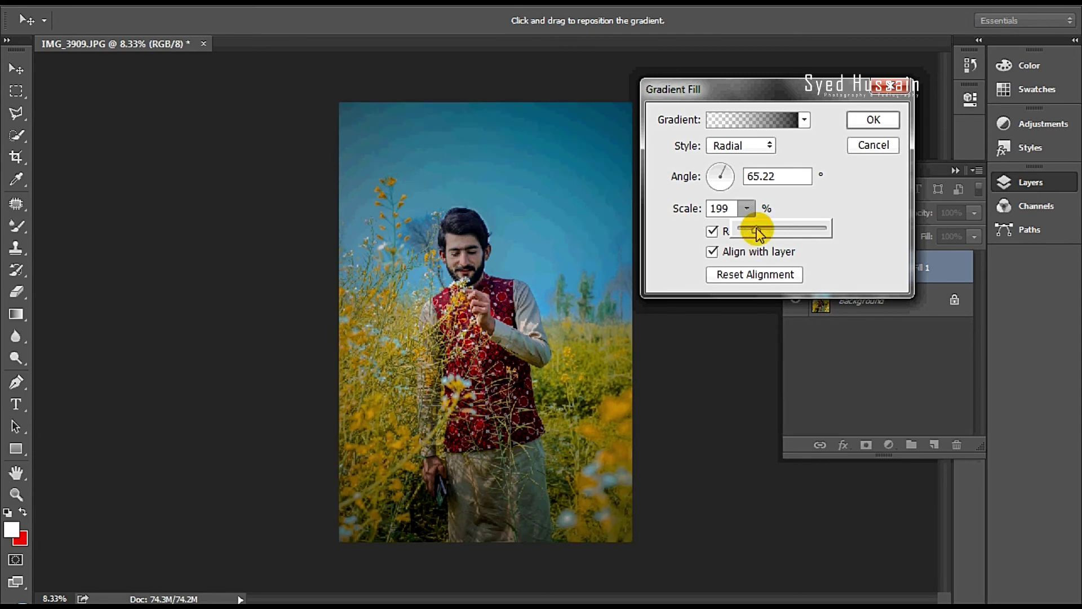
{"action": "left_click", "coordinate": [863, 121]}
Compare the vignette on and off and lower Gradient Fill 1's opacity to 83%
{"action": "left_click", "coordinate": [796, 267]}
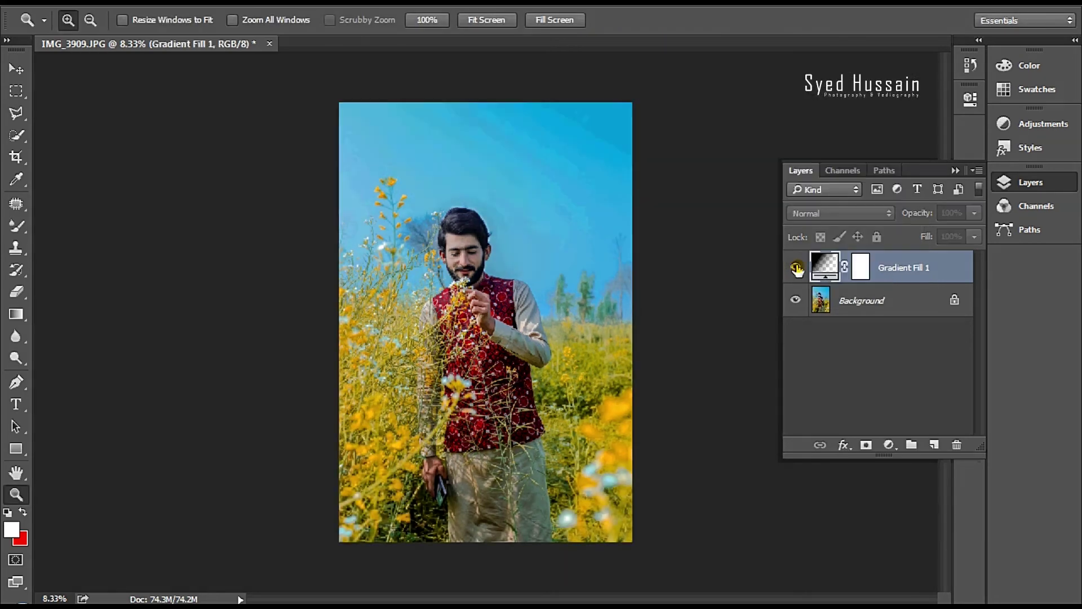
{"action": "left_click", "coordinate": [795, 267]}
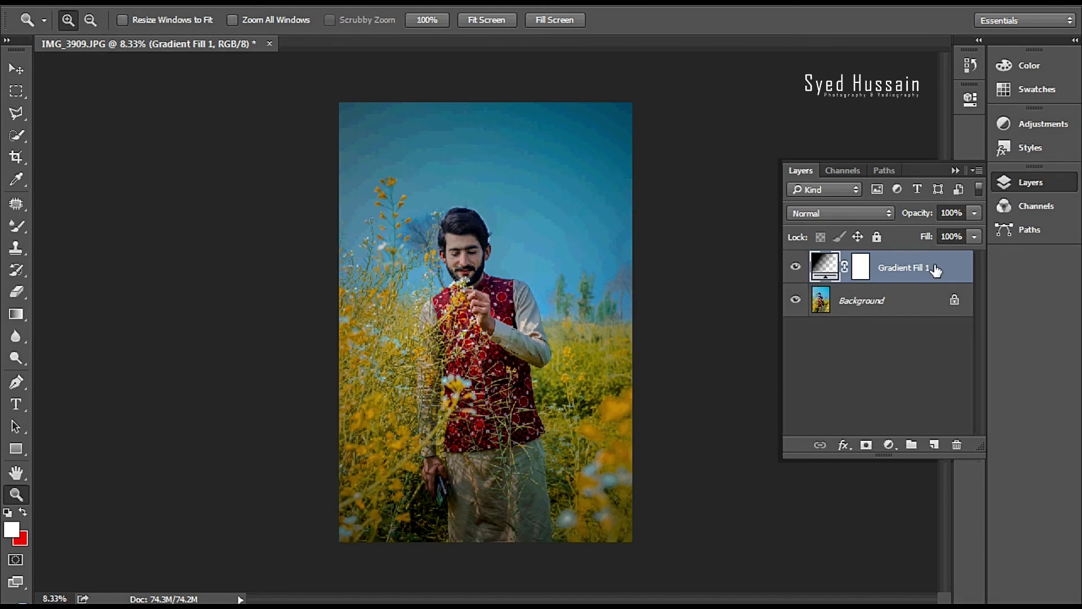
{"action": "left_click_drag", "start_coordinate": [956, 230], "coordinate": [965, 225]}
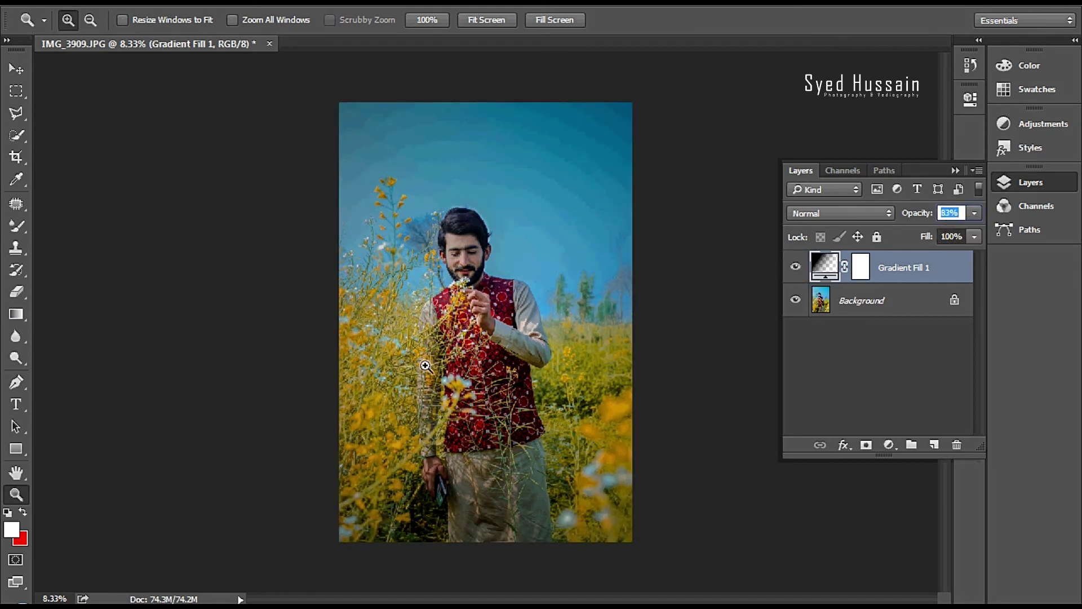
Zoom in and drag the Eraser on Gradient Fill 1, bringing up the rasterize prompt
{"action": "left_click", "coordinate": [38, 254]}
{"action": "key", "text": "e"}
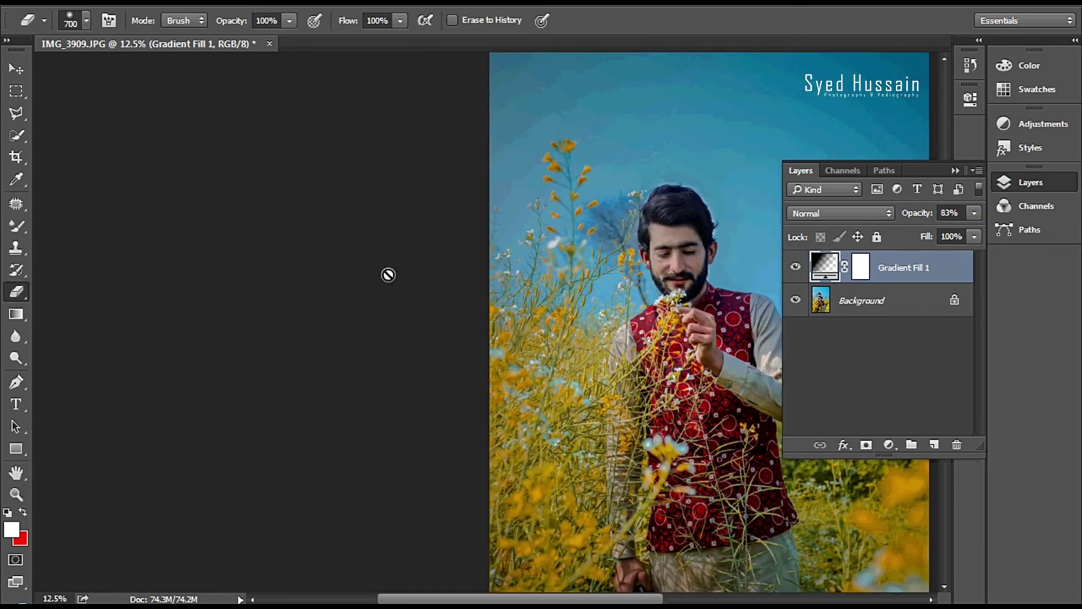
{"action": "left_click_drag", "start_coordinate": [569, 317], "coordinate": [286, 291]}
{"action": "key", "text": "z"}
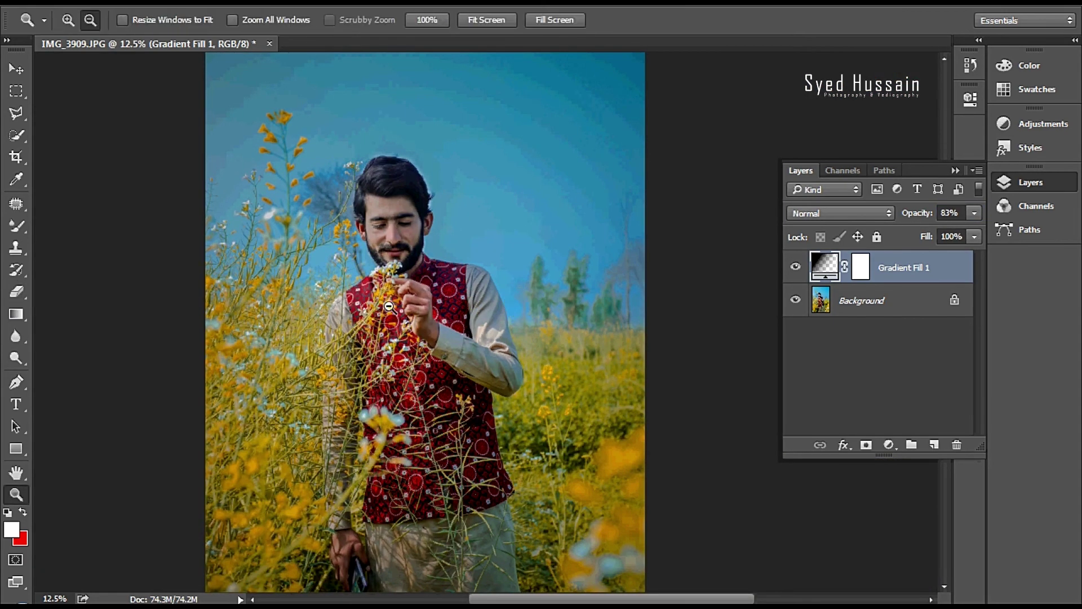
{"action": "left_click", "coordinate": [771, 272], "text": "alt"}
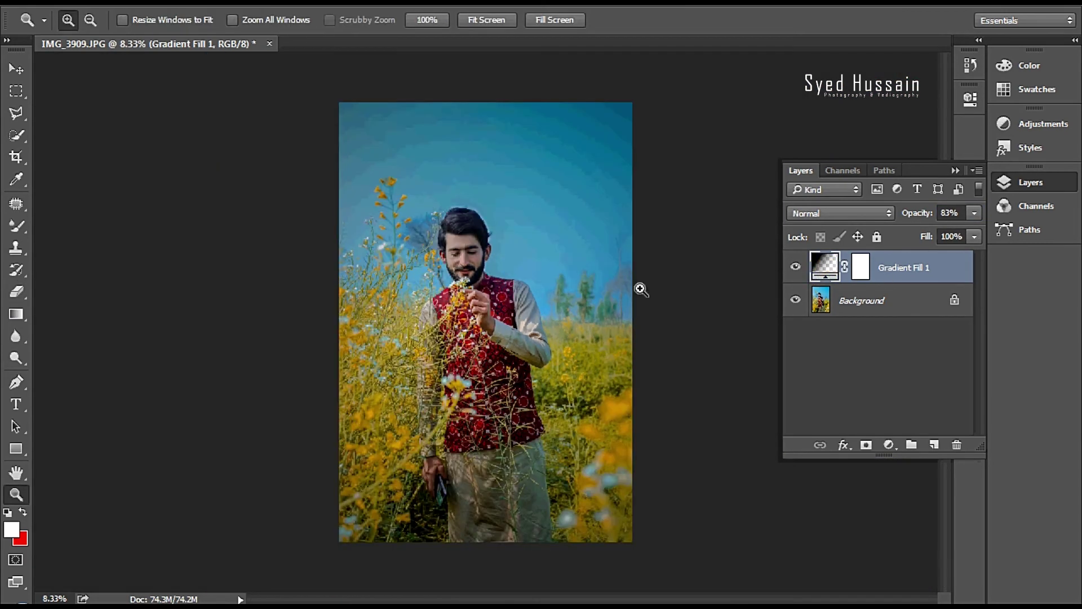
{"action": "left_click", "coordinate": [510, 289]}
{"action": "left_click_drag", "start_coordinate": [513, 292], "coordinate": [501, 301]}
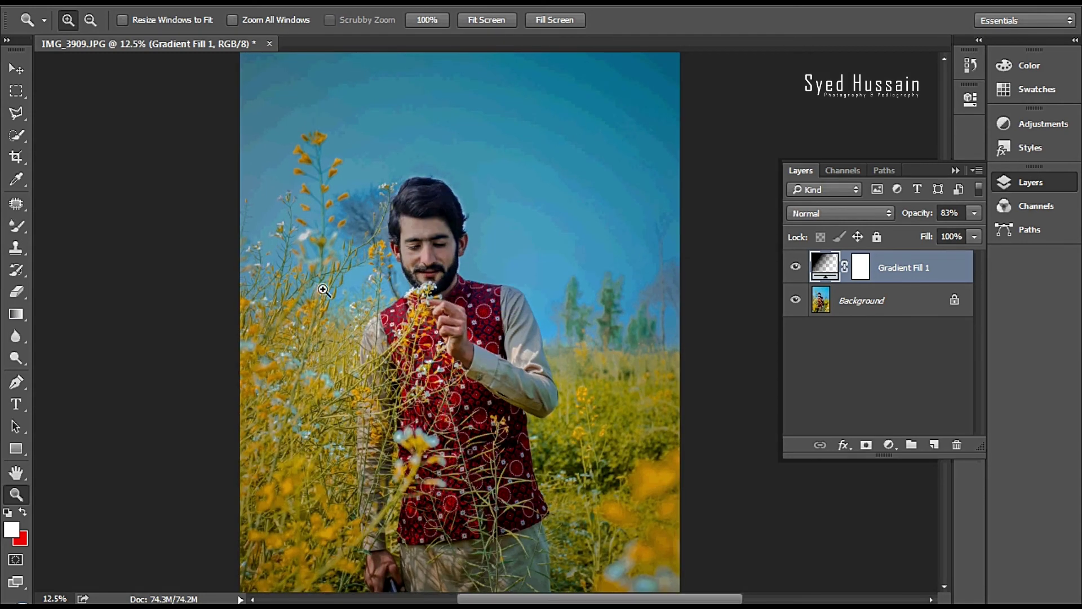
{"action": "key", "text": "e"}
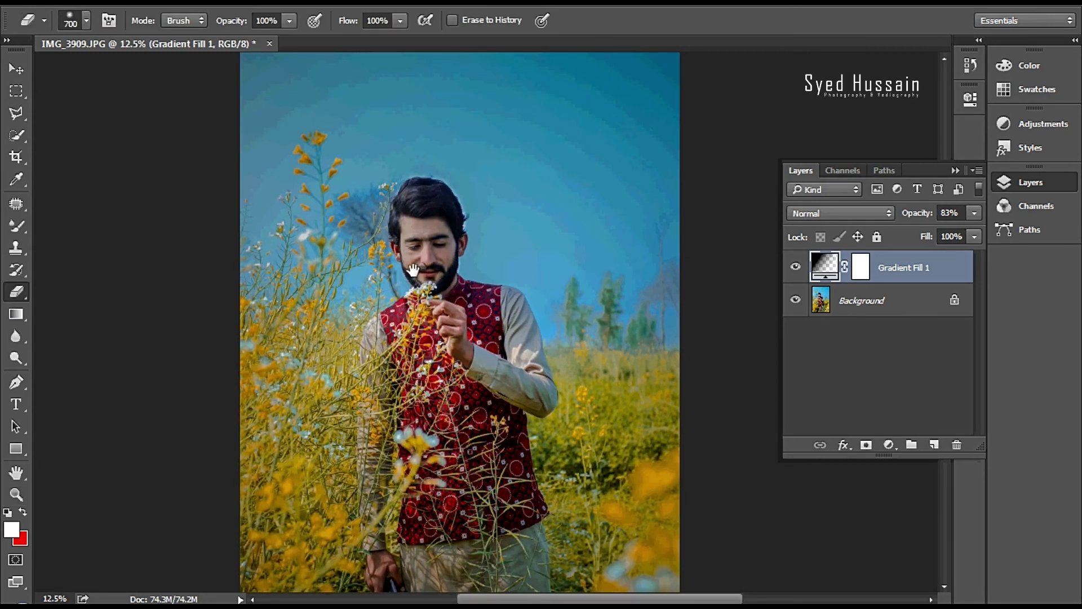
{"action": "left_click_drag", "start_coordinate": [413, 269], "coordinate": [392, 239]}
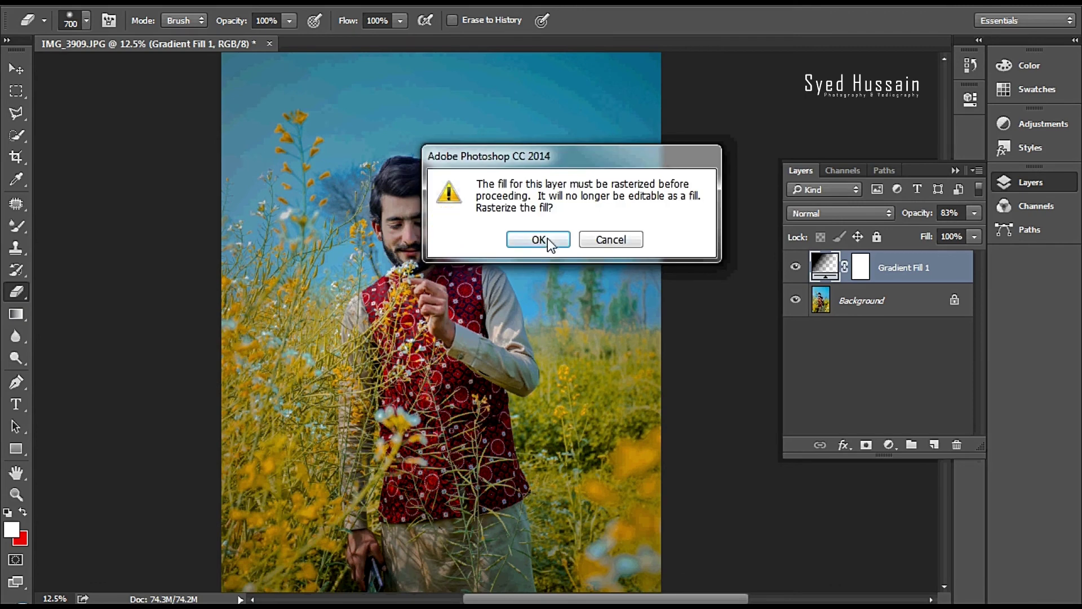
Rasterize the Gradient Fill 1 layer and zoom out to the whole photo
{"action": "left_click", "coordinate": [541, 238]}
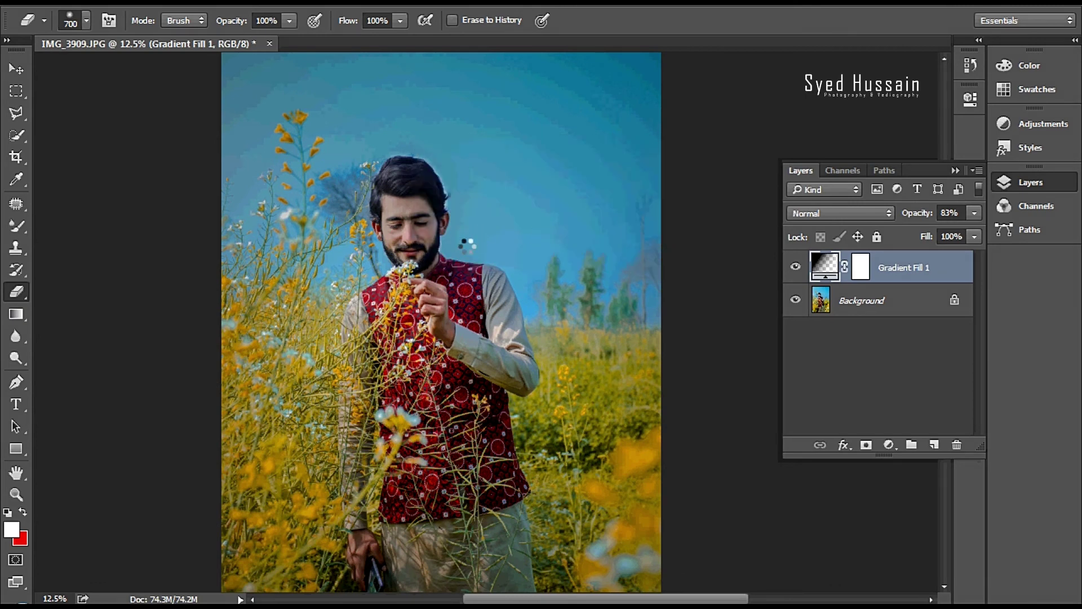
{"action": "key", "text": "z"}
{"action": "left_click", "coordinate": [462, 257], "text": "alt"}
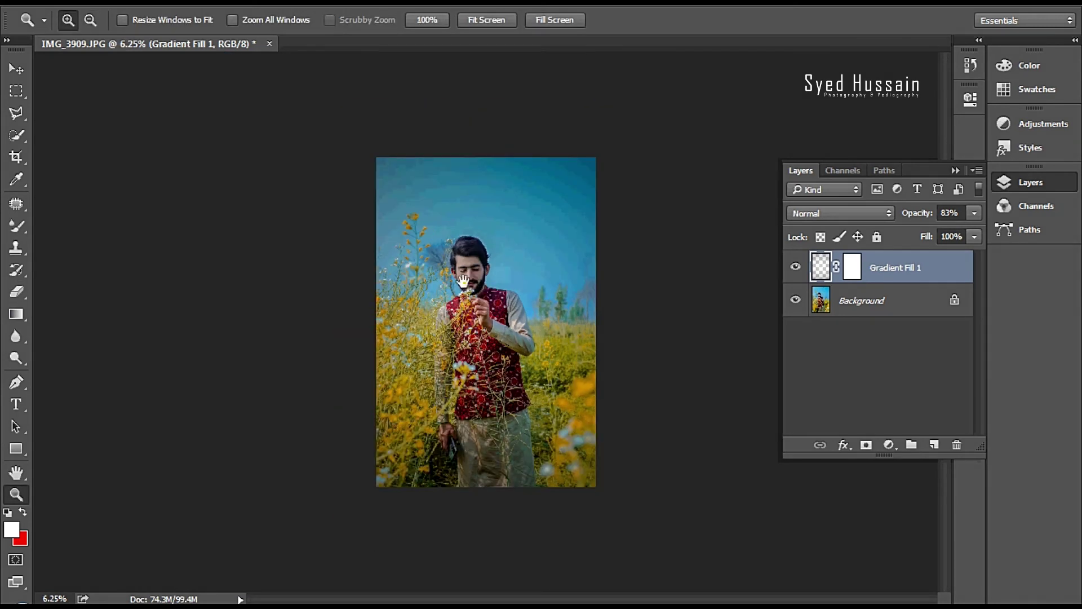
{"action": "key", "text": "r"}
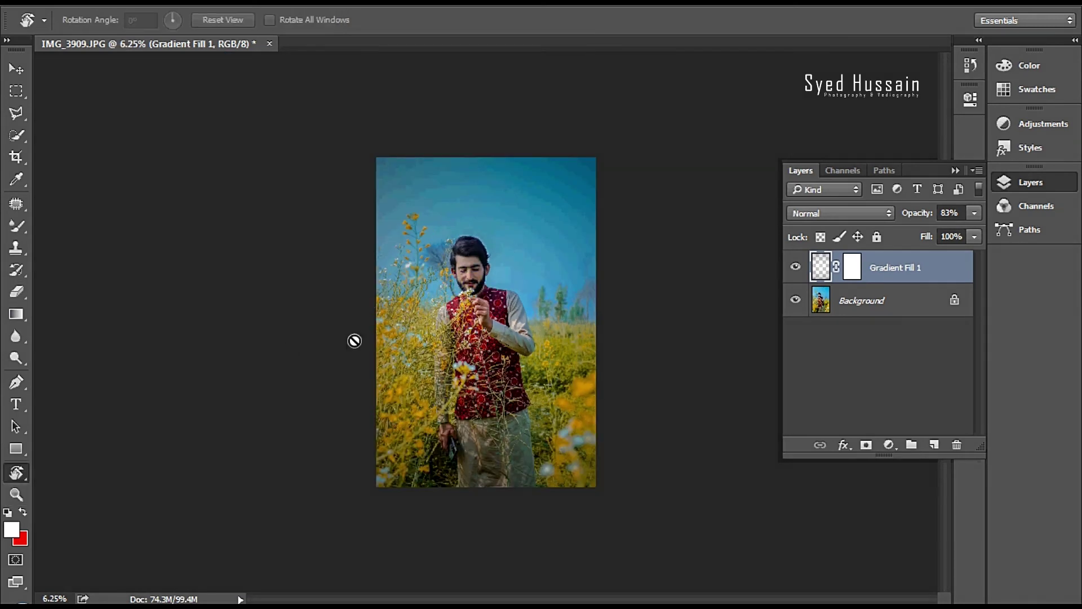
With a large Eraser at 44% opacity, erase the overlay over the man's hands and centre
{"action": "key", "text": "e"}
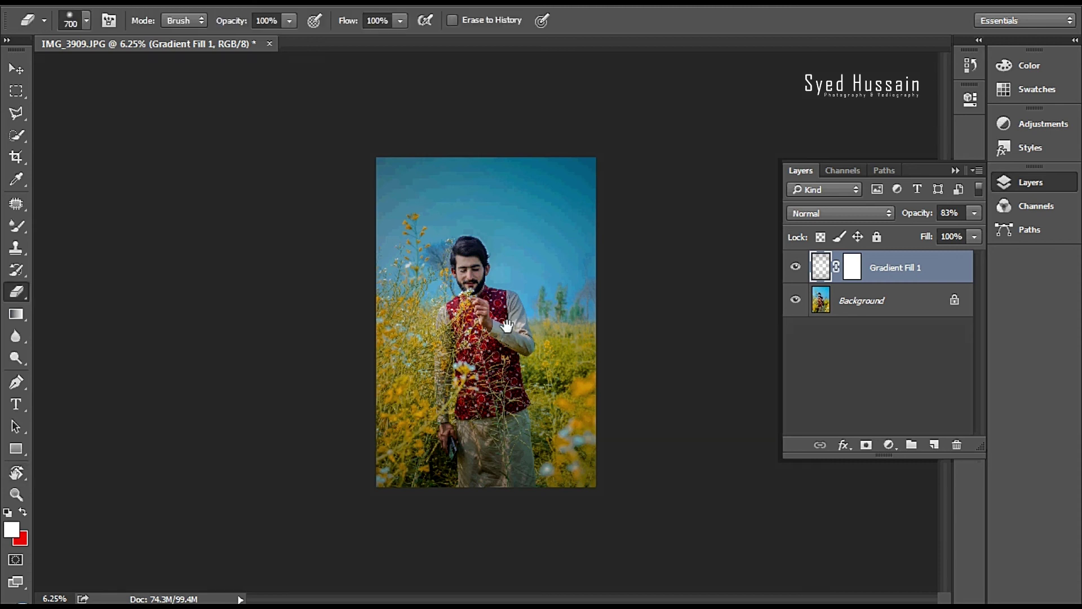
{"action": "key", "text": "bracketright"}
{"action": "key", "text": "bracketright"}
{"action": "key", "text": "bracketright"}
{"action": "key", "text": "bracketright"}
{"action": "key", "text": "bracketright"}
{"action": "key", "text": "bracketright"}
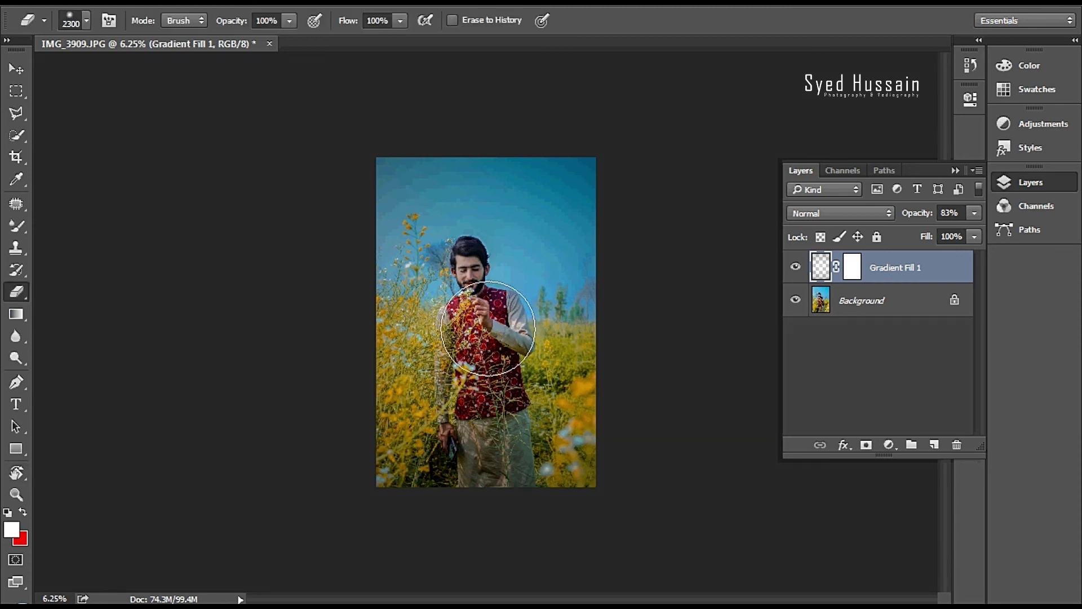
{"action": "key", "text": "bracketright"}
{"action": "key", "text": "bracketright"}
{"action": "key", "text": "bracketright"}
{"action": "key", "text": "bracketright"}
{"action": "key", "text": "bracketright"}
{"action": "key", "text": "bracketright"}
{"action": "key", "text": "bracketright"}
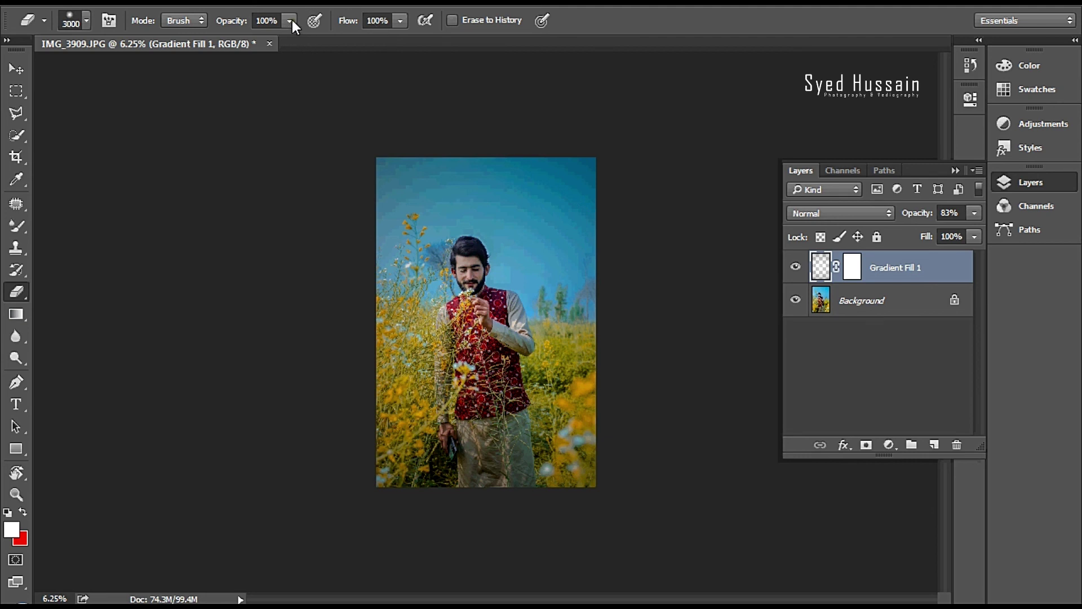
{"action": "left_click_drag", "start_coordinate": [289, 20], "coordinate": [242, 42]}
{"action": "key", "text": "bracketright"}
{"action": "key", "text": "bracketright"}
{"action": "key", "text": "bracketright"}
{"action": "key", "text": "bracketright"}
{"action": "key", "text": "bracketright"}
{"action": "key", "text": "bracketright"}
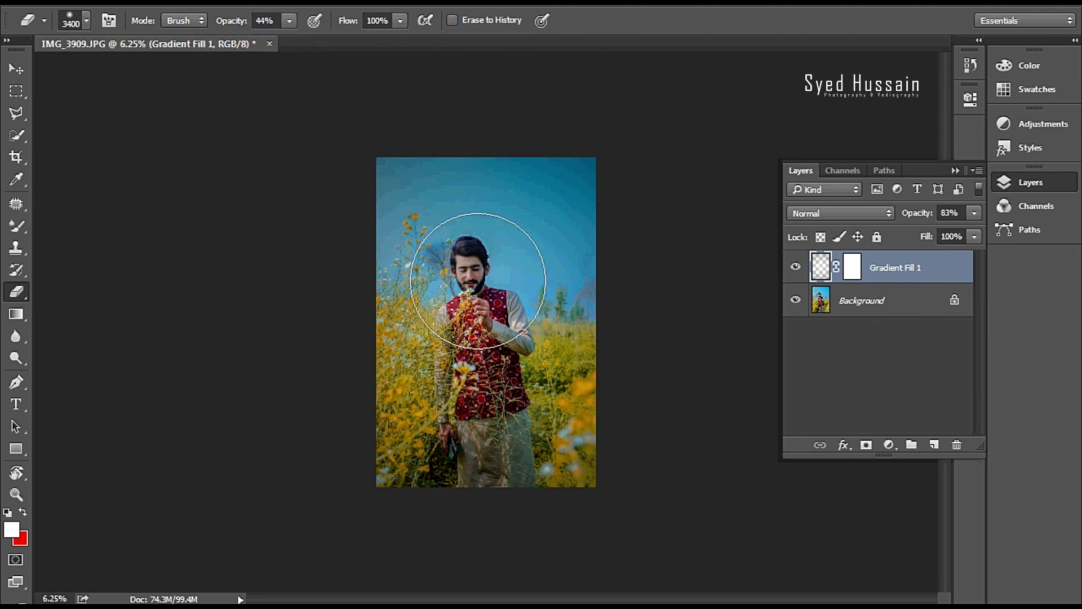
{"action": "key", "text": "bracketright"}
{"action": "key", "text": "bracketright"}
{"action": "key", "text": "bracketright"}
{"action": "key", "text": "bracketright"}
{"action": "key", "text": "bracketright"}
{"action": "key", "text": "bracketright"}
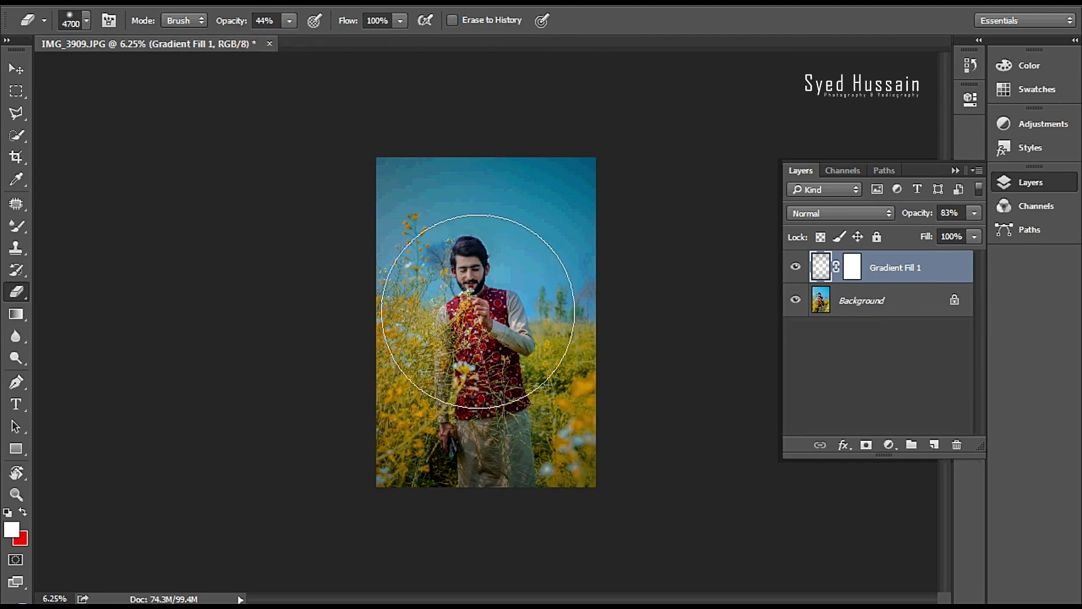
{"action": "left_click", "coordinate": [478, 311]}
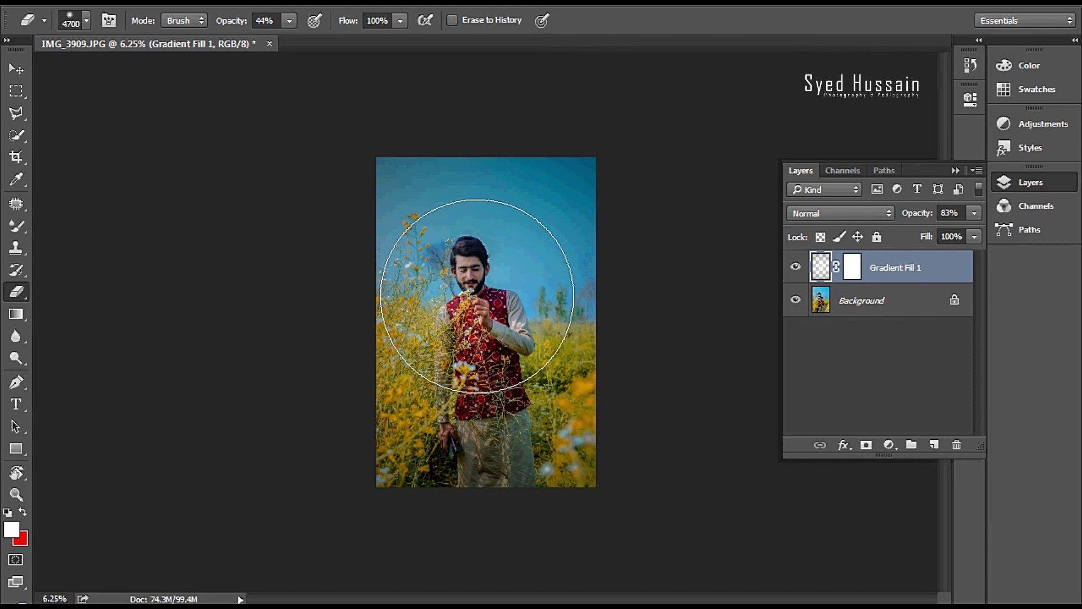
{"action": "left_click_drag", "start_coordinate": [477, 305], "coordinate": [476, 289]}
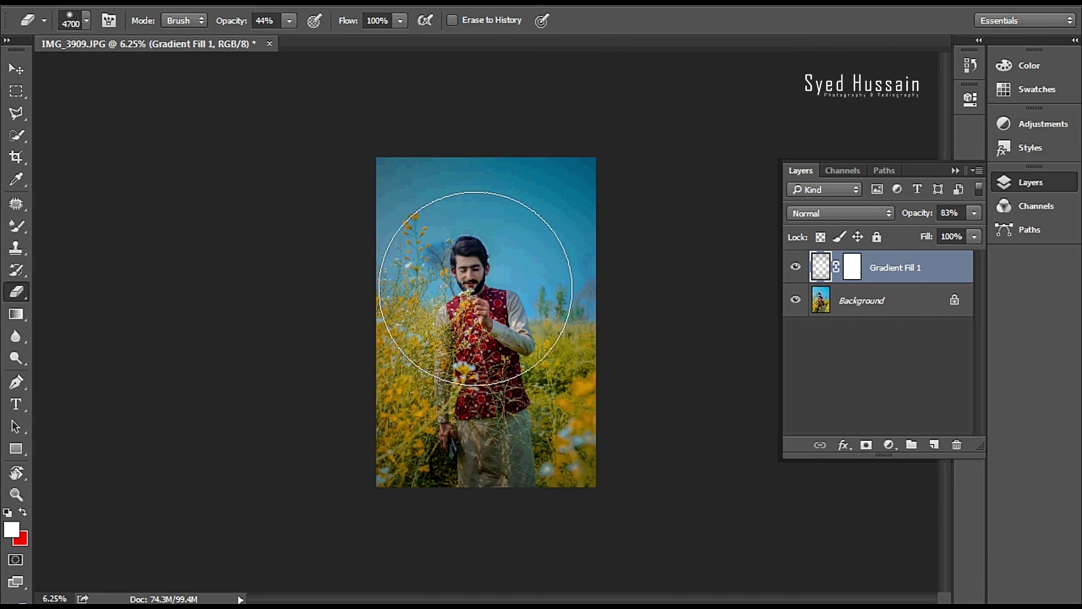
{"action": "key", "text": "bracketright"}
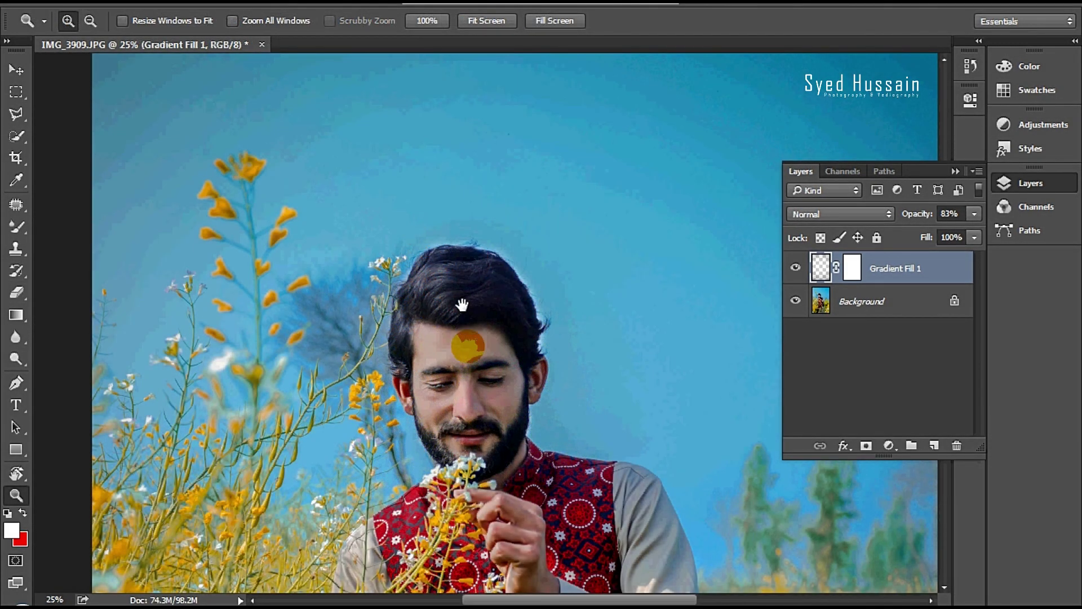
Zoom out and toggle the gradient overlay's visibility to compare the result
{"action": "left_click_drag", "start_coordinate": [466, 344], "coordinate": [480, 305]}
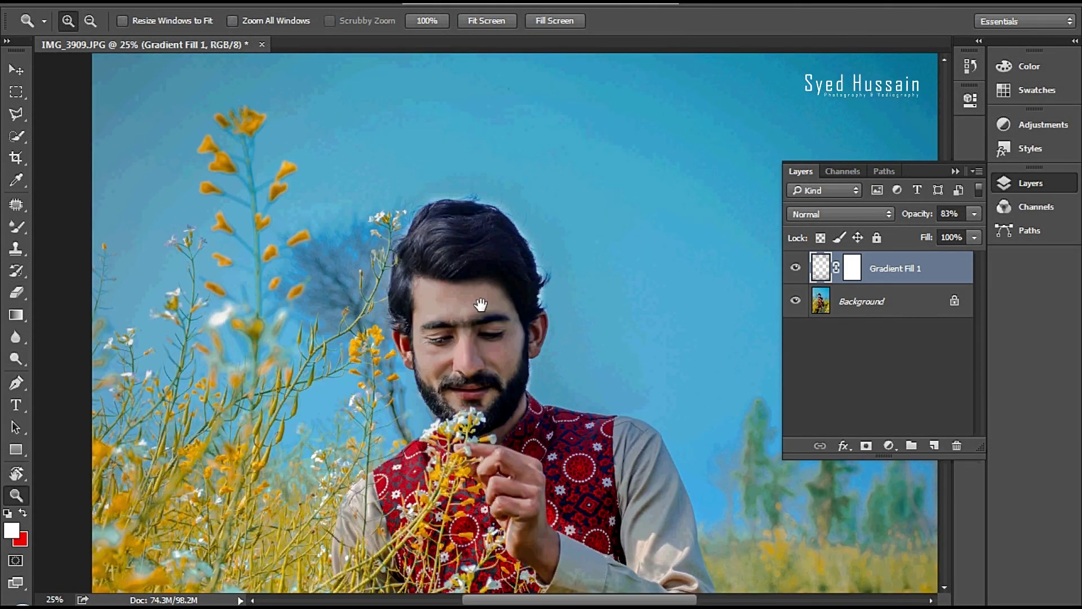
{"action": "left_click", "coordinate": [513, 314], "text": "alt"}
{"action": "left_click", "coordinate": [563, 331], "text": "alt"}
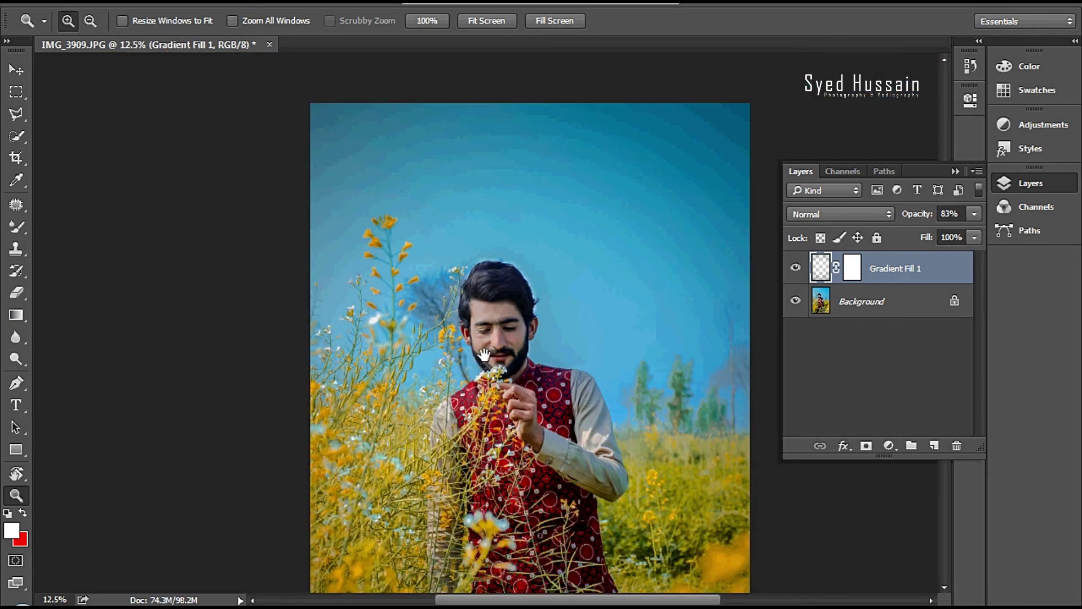
{"action": "left_click_drag", "start_coordinate": [501, 345], "coordinate": [484, 306]}
{"action": "left_click", "coordinate": [795, 269]}
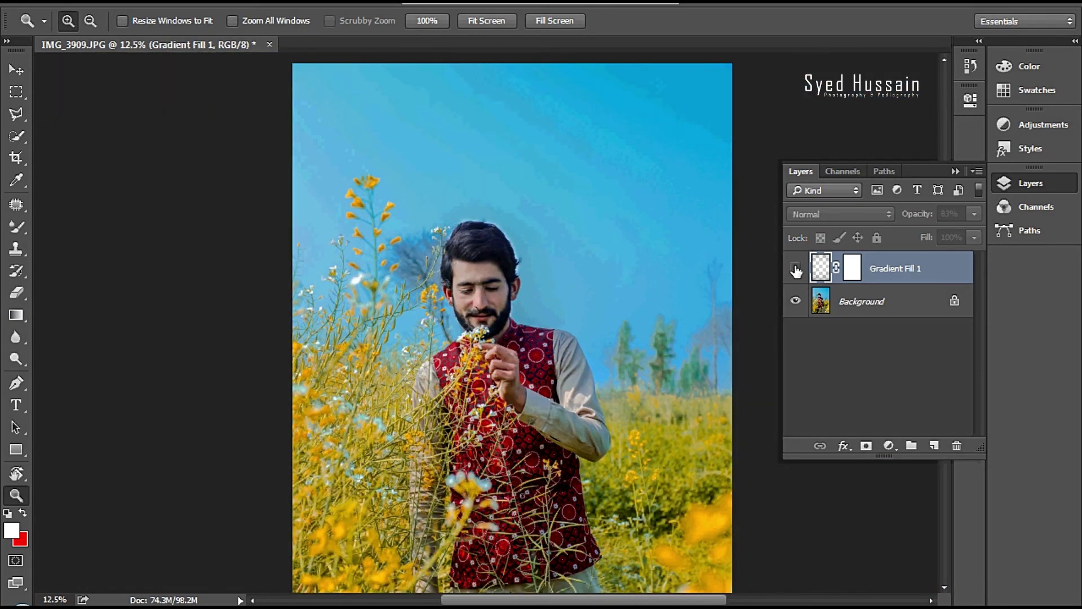
{"action": "left_click", "coordinate": [796, 269]}
{"action": "left_click", "coordinate": [795, 270]}
{"action": "left_click", "coordinate": [542, 383], "text": "alt"}
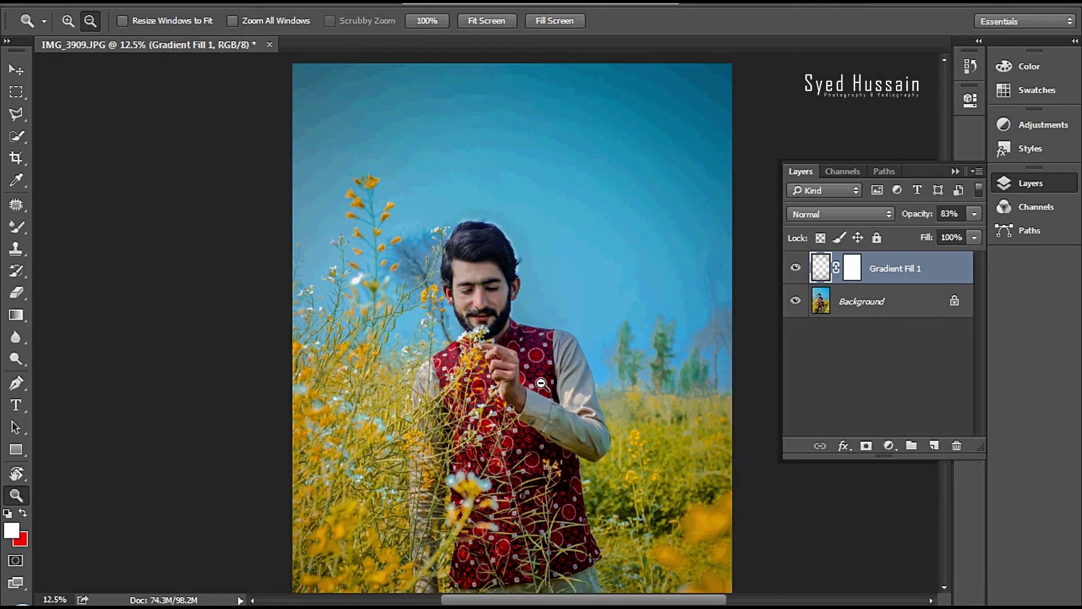
Merge the visible layers into one Background layer
{"action": "left_click", "coordinate": [875, 306], "text": "shift"}
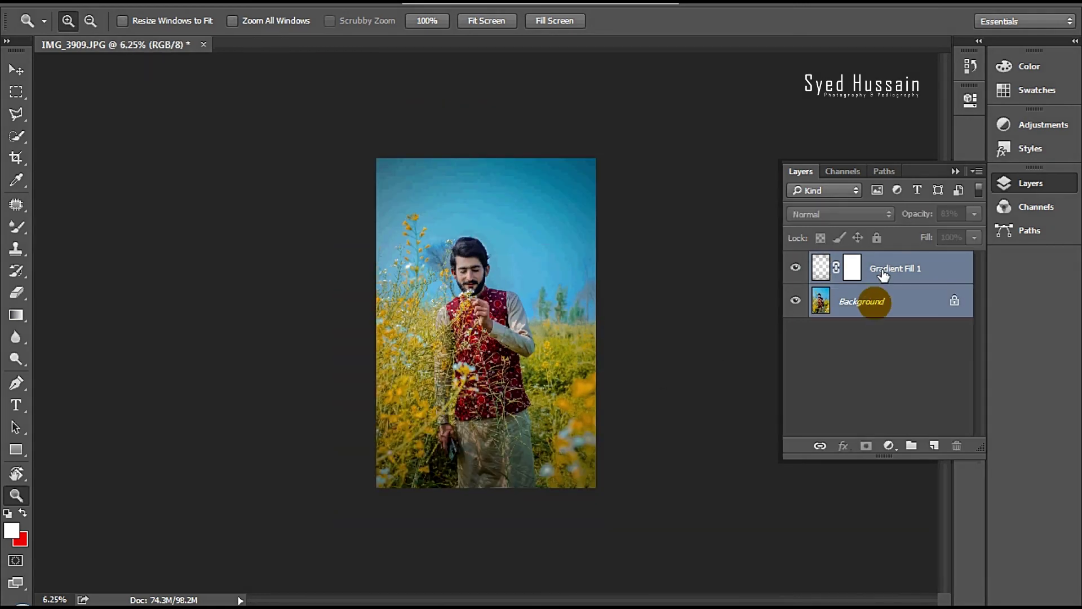
{"action": "right_click", "coordinate": [882, 269]}
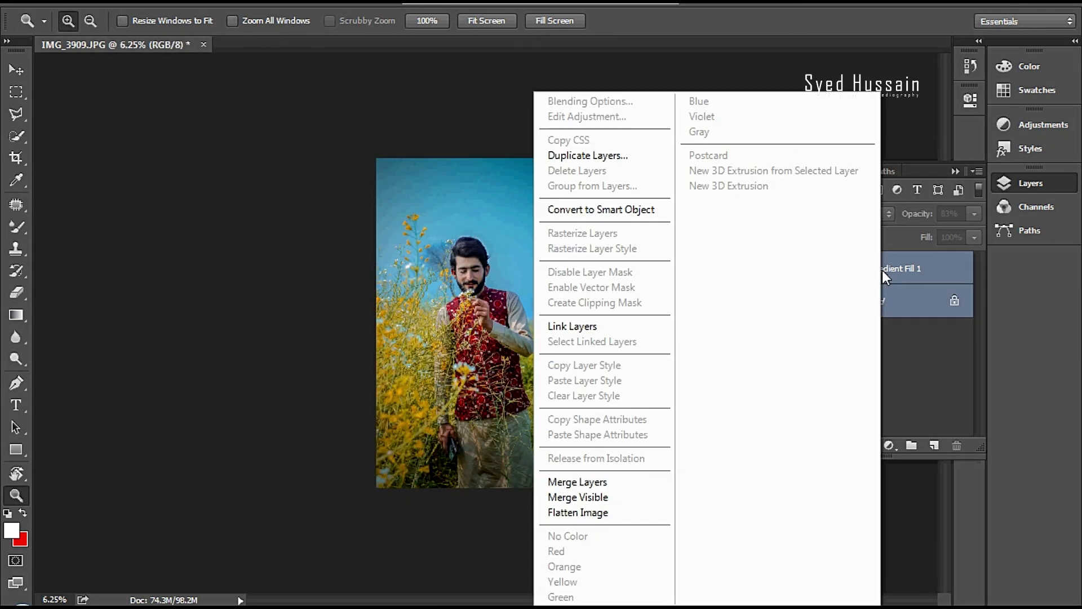
{"action": "left_click", "coordinate": [600, 497]}
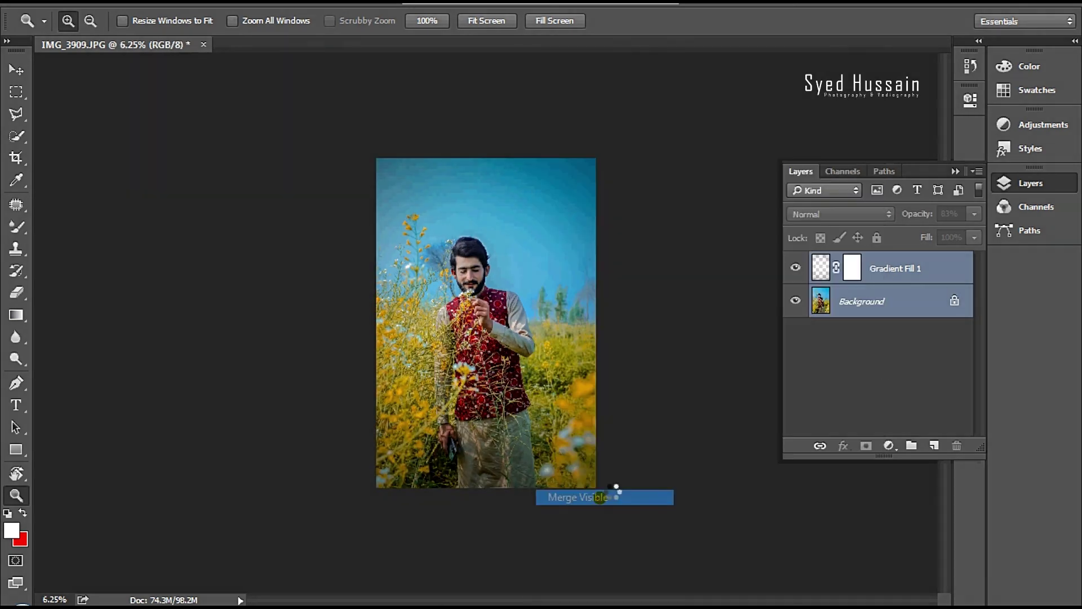
Apply a Camera Raw post-crop vignette: Amount -77, Midpoint 75, Roundness +45, Feather 83
{"action": "left_click", "coordinate": [282, 8]}
{"action": "left_click", "coordinate": [314, 93]}
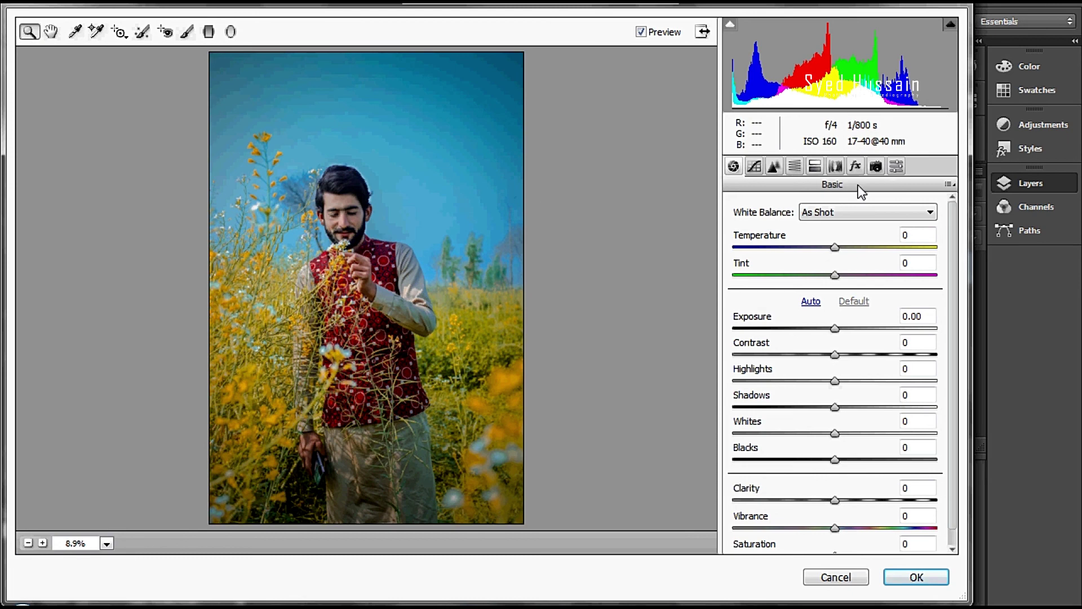
{"action": "left_click", "coordinate": [856, 167]}
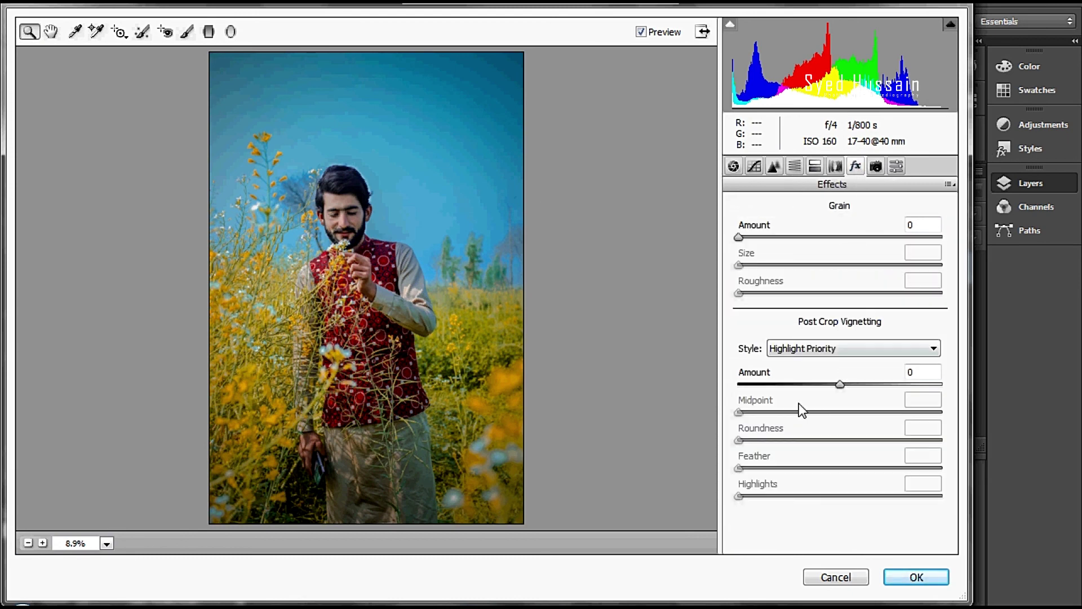
{"action": "left_click", "coordinate": [763, 384]}
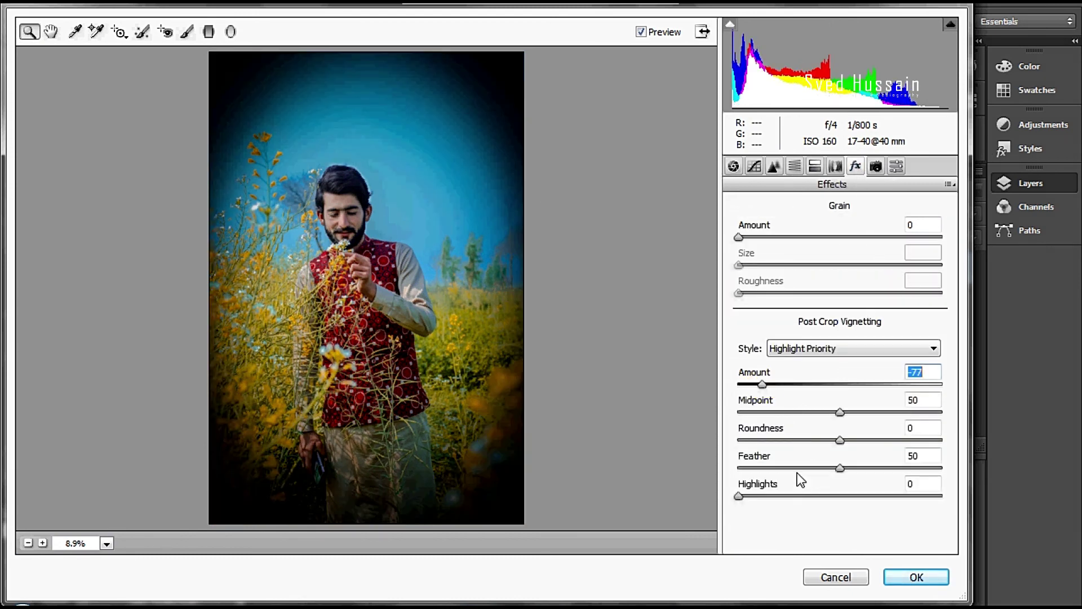
{"action": "mouse_move", "coordinate": [842, 468]}
{"action": "left_mouse_down"}
{"action": "mouse_move", "coordinate": [915, 468]}
{"action": "mouse_move", "coordinate": [906, 468]}
{"action": "left_mouse_up"}
{"action": "mouse_move", "coordinate": [840, 440]}
{"action": "left_mouse_down"}
{"action": "mouse_move", "coordinate": [898, 440]}
{"action": "mouse_move", "coordinate": [888, 440]}
{"action": "left_mouse_up"}
{"action": "mouse_move", "coordinate": [841, 412]}
{"action": "left_mouse_down"}
{"action": "mouse_move", "coordinate": [822, 412]}
{"action": "mouse_move", "coordinate": [888, 412]}
{"action": "left_mouse_up"}
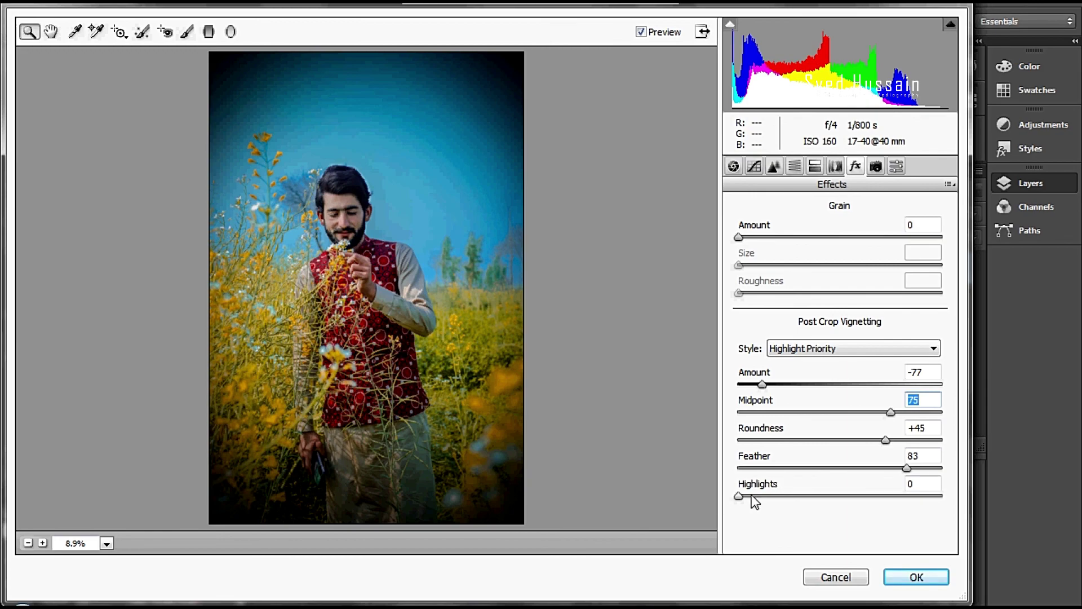
{"action": "left_click", "coordinate": [819, 496]}
{"action": "left_click", "coordinate": [916, 576]}
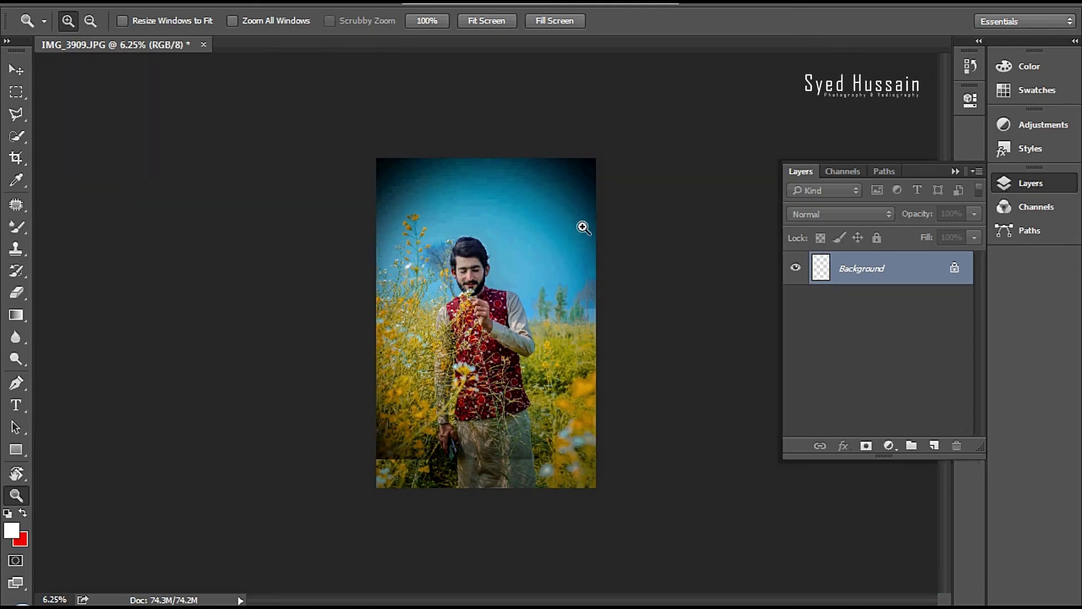
Collapse the Layers panel so only the vignetted portrait shows
{"action": "left_click", "coordinate": [956, 173]}
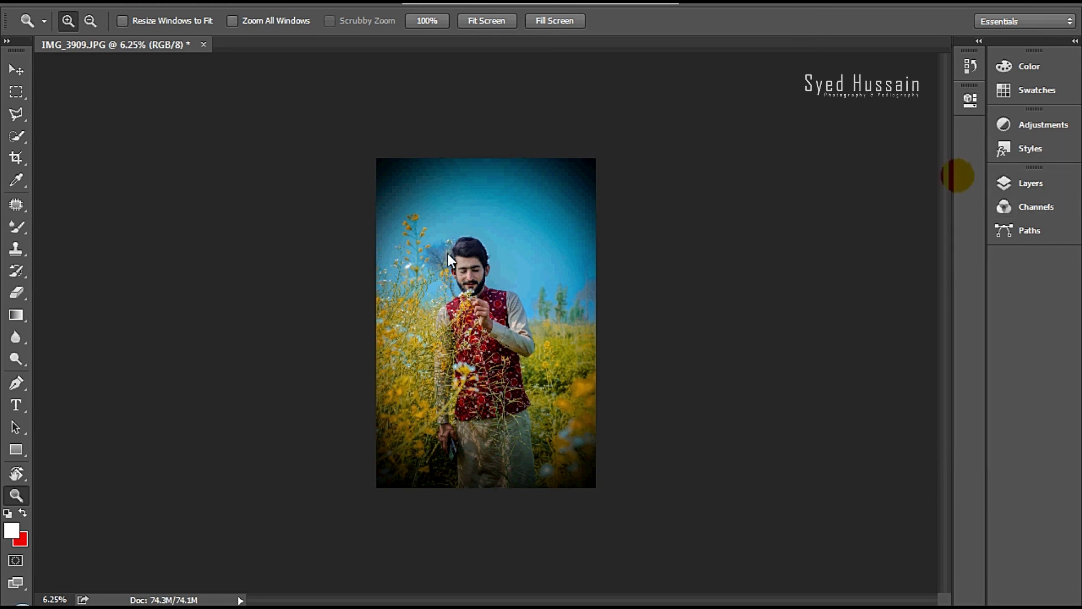